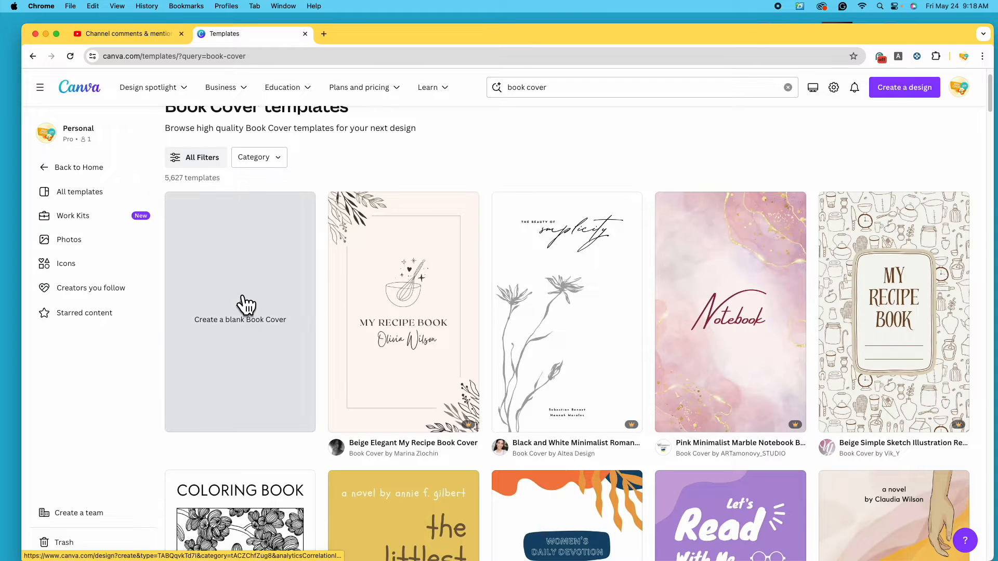
# Create a blank Book Cover, opening an empty eBook design in the editor
pyautogui.click(254, 369)
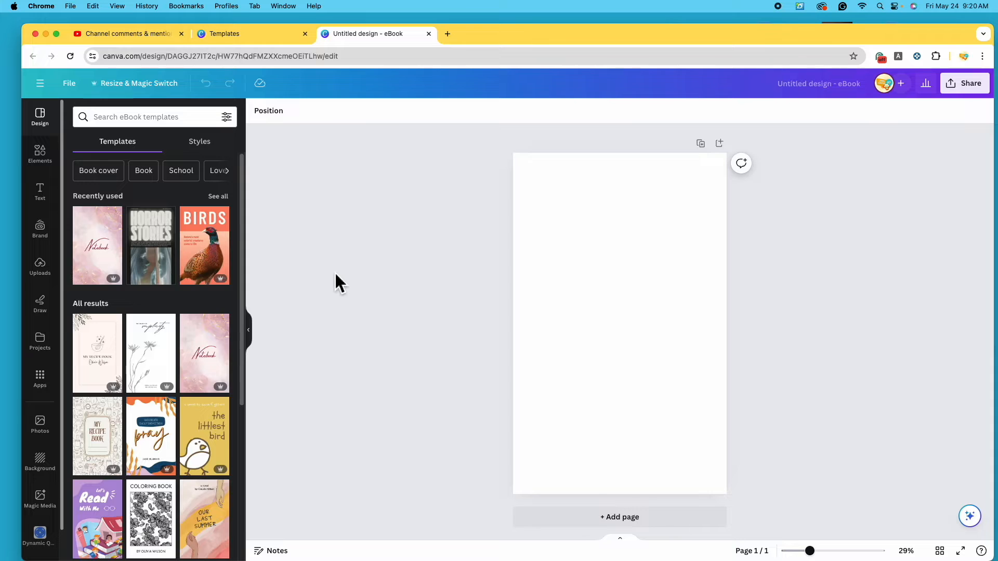
# Search the Elements library for 'werewolf'
pyautogui.click(56, 166)
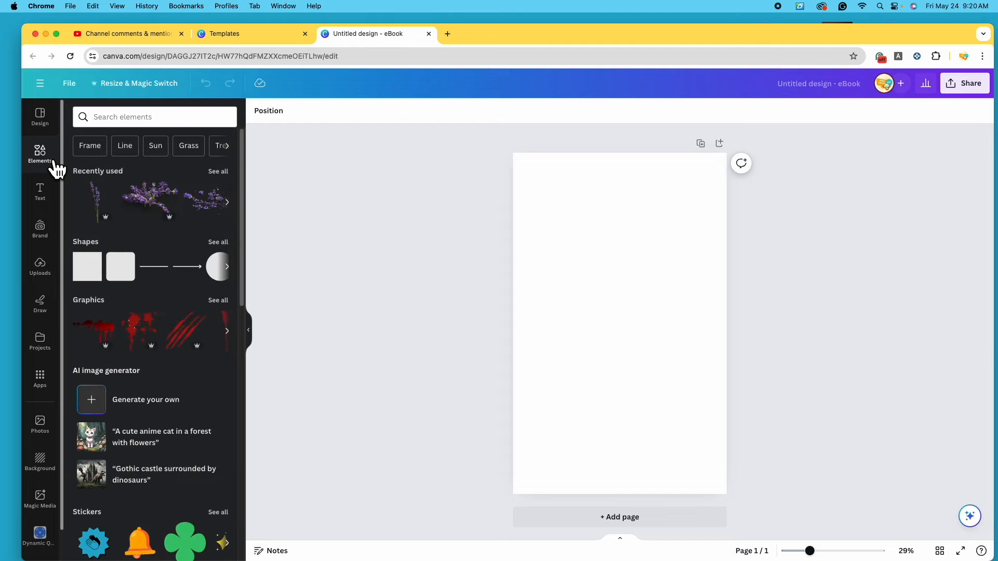
pyautogui.click(182, 119)
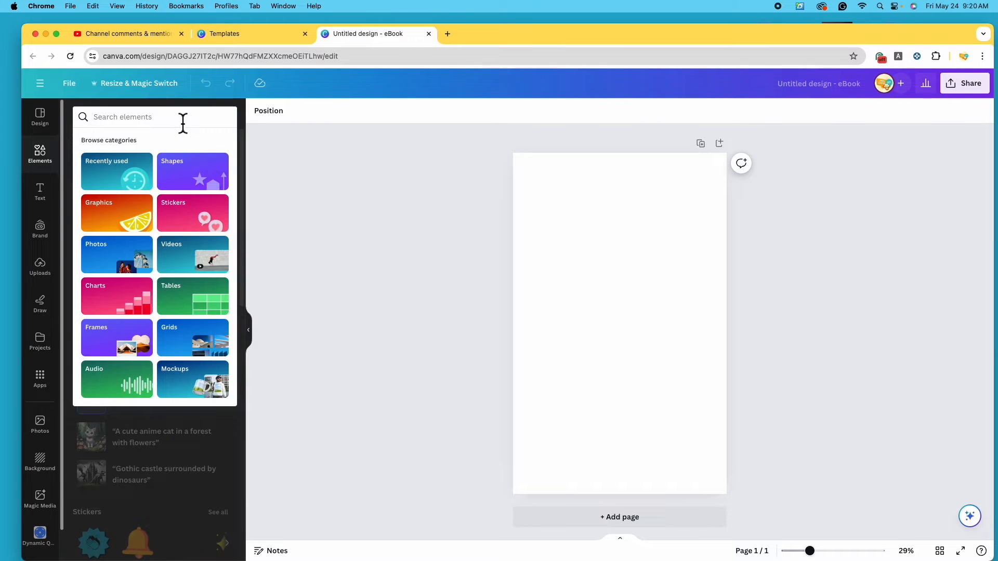
pyautogui.write('werewolf')
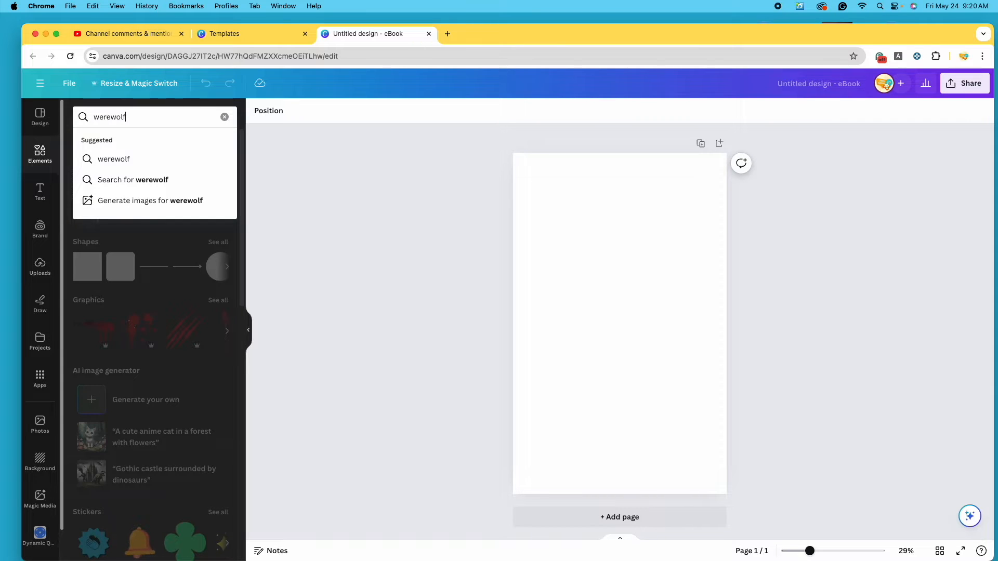
pyautogui.press('Return')
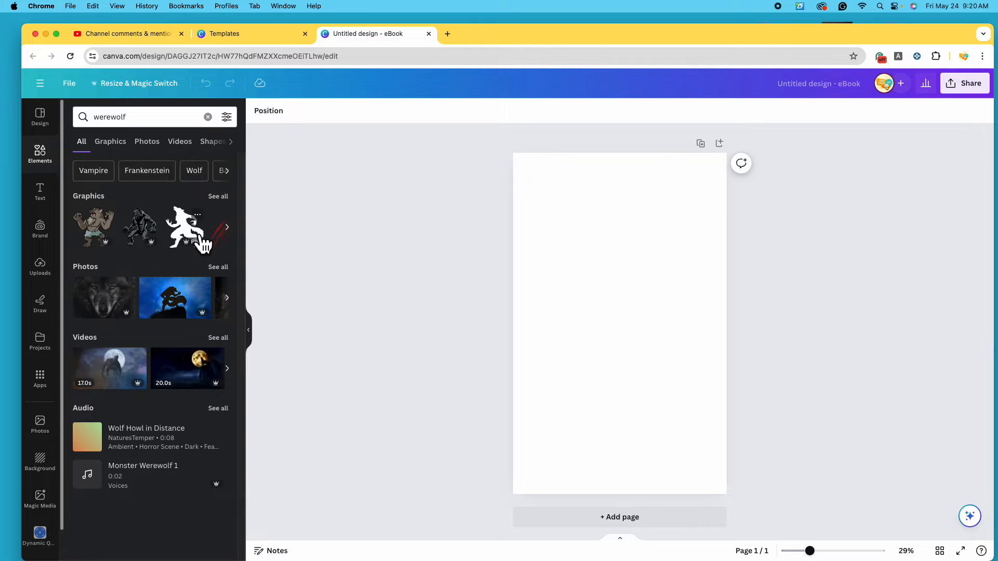
# Browse the werewolf Graphics results, then return to the werewolf Photos
pyautogui.click(226, 268)
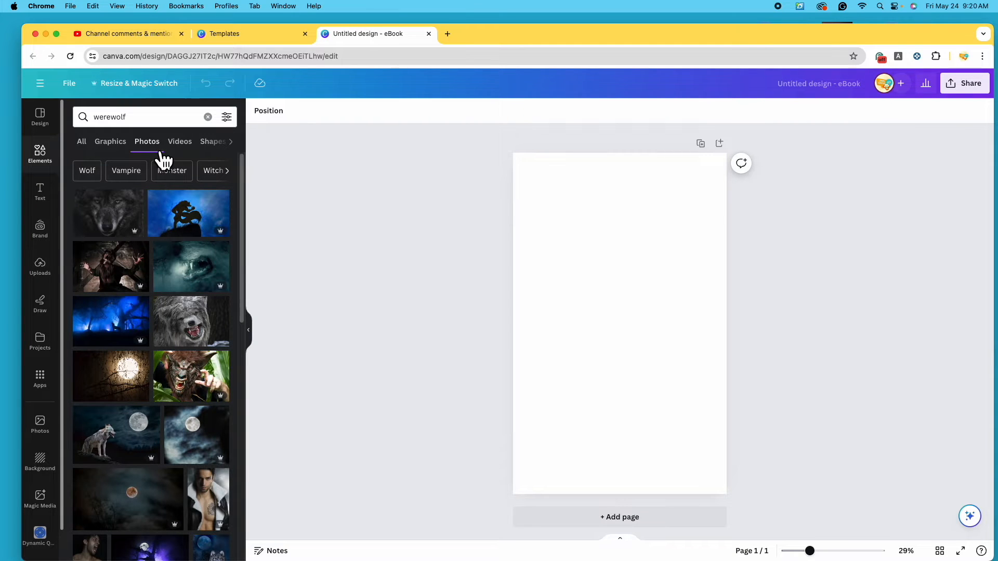
pyautogui.click(118, 156)
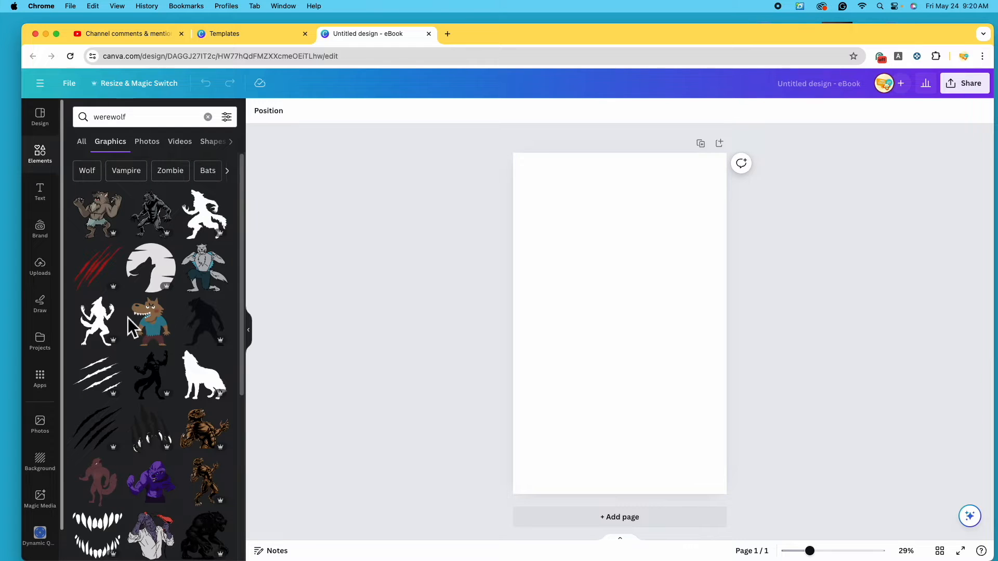
pyautogui.scroll(-3, 128, 320)
pyautogui.scroll(-8, 128, 320)
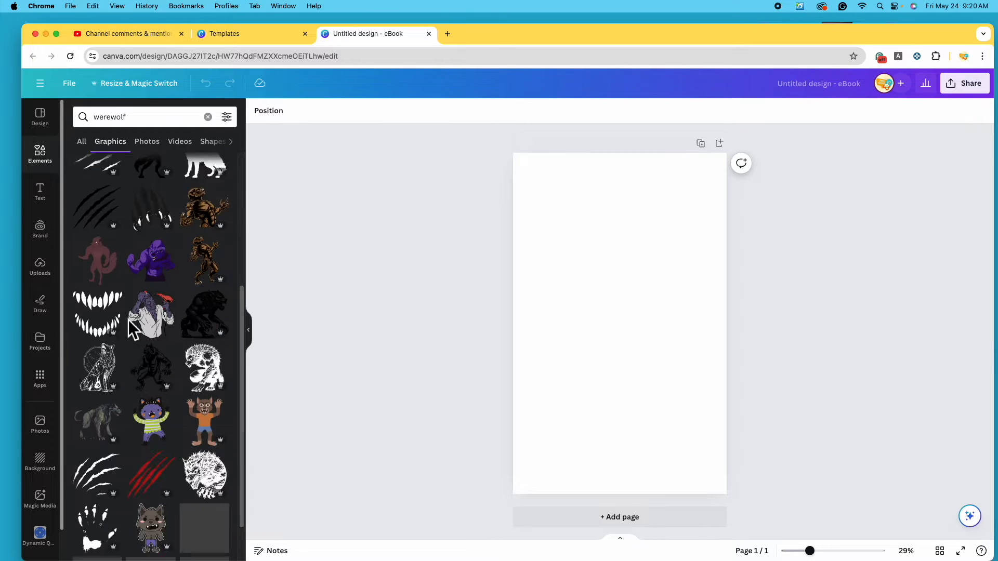
pyautogui.scroll(-2, 154, 270)
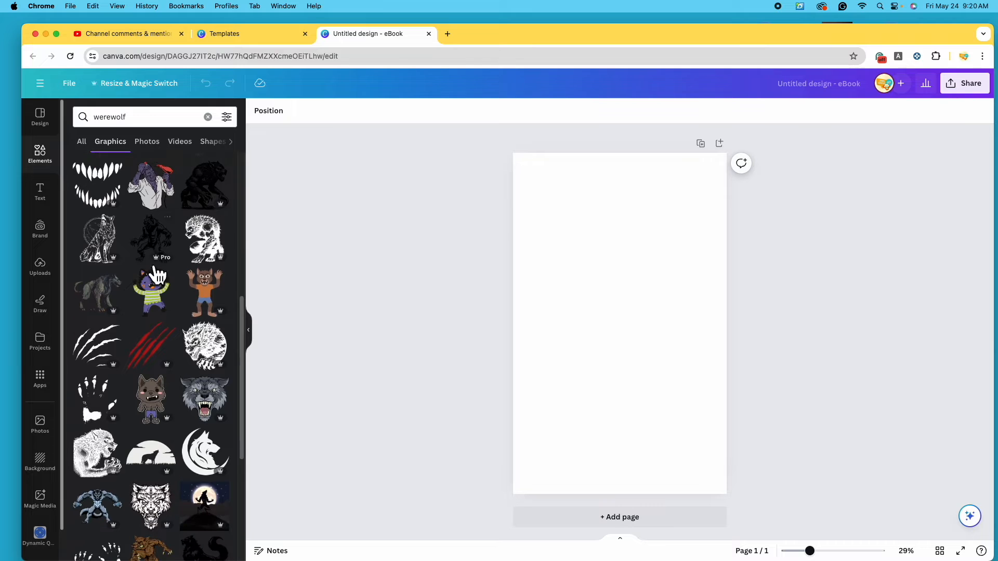
pyautogui.scroll(-4, 170, 356)
pyautogui.scroll(17, 175, 351)
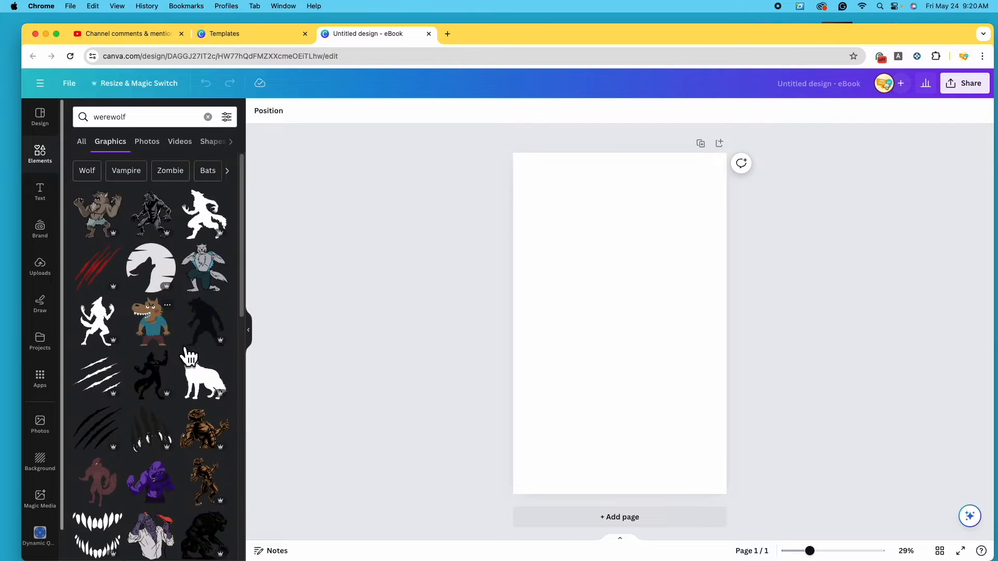
pyautogui.click(161, 151)
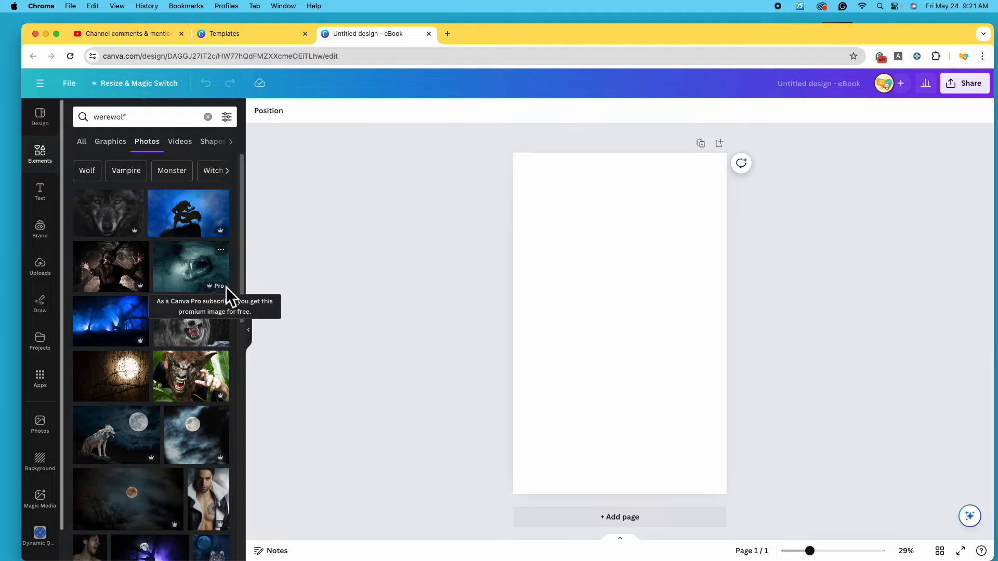
pyautogui.click(235, 122)
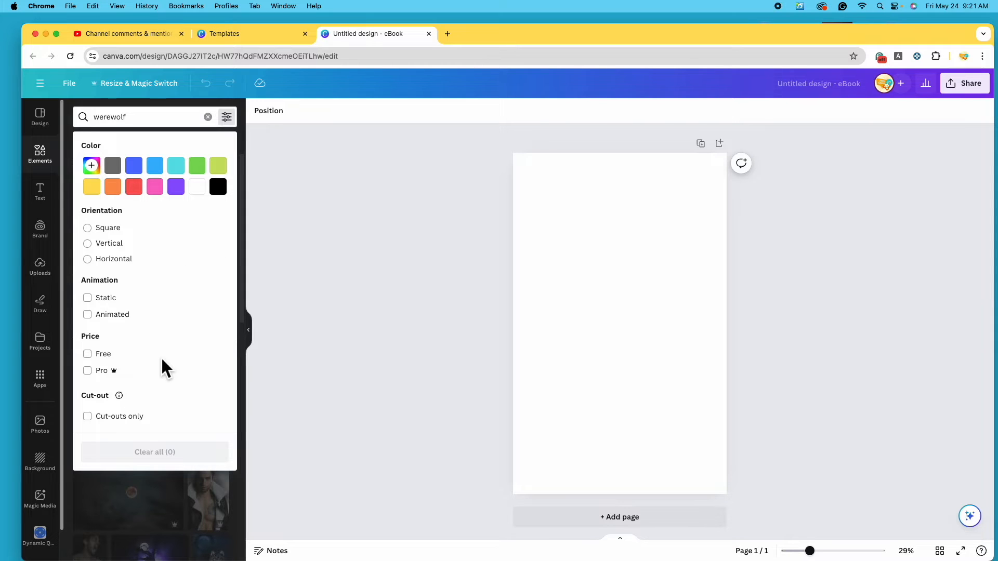
pyautogui.click(96, 358)
pyautogui.click(98, 362)
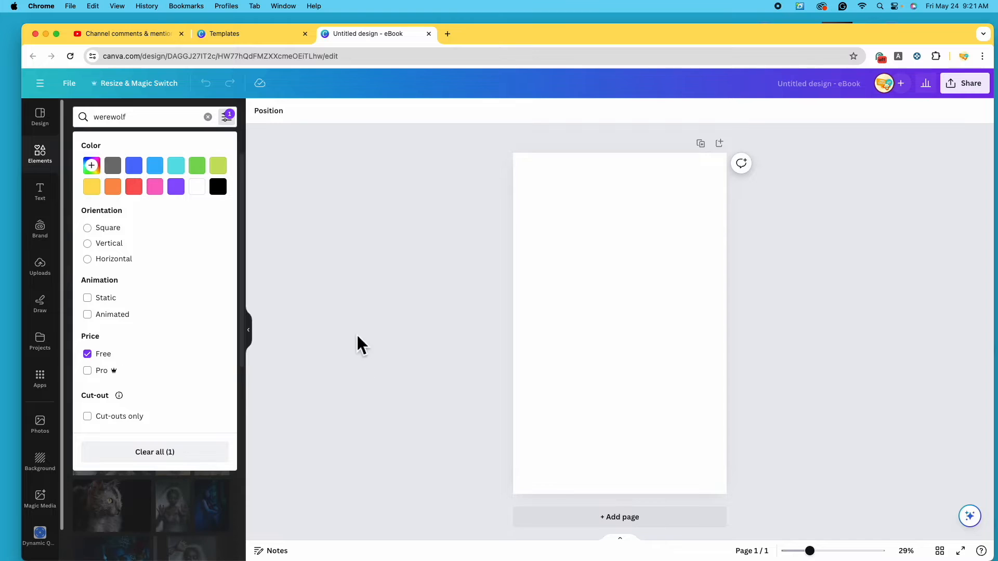
pyautogui.click(385, 383)
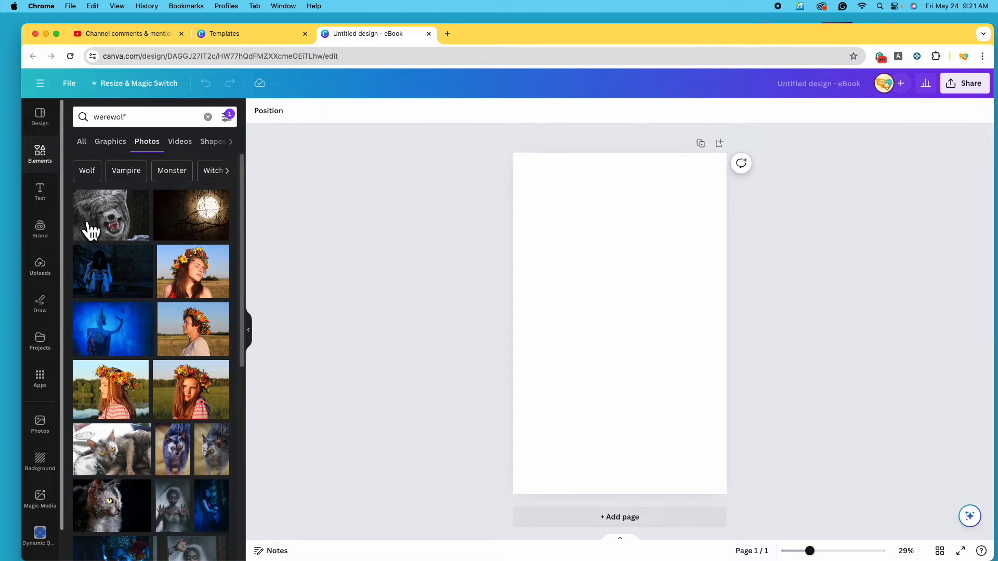
pyautogui.click(226, 116)
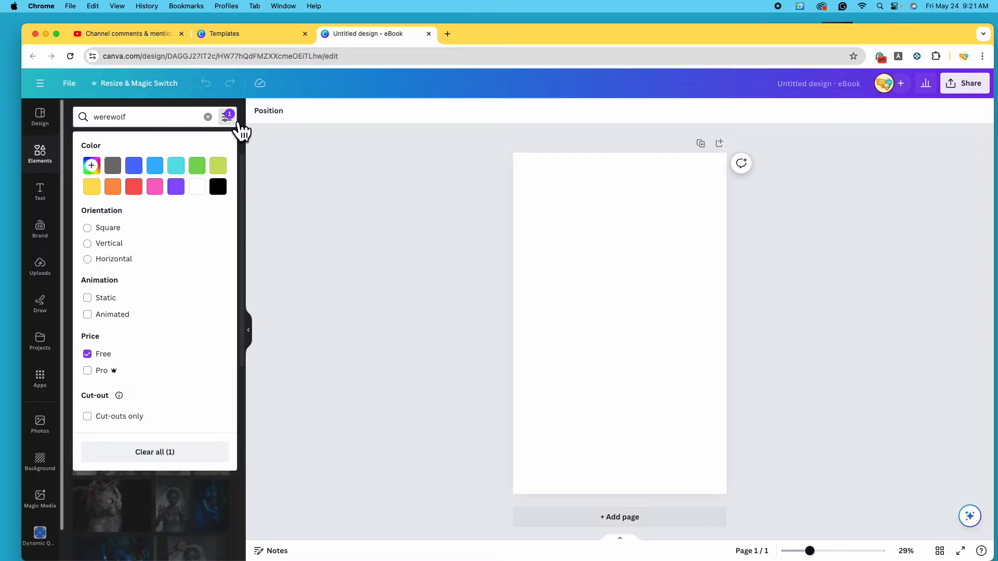
pyautogui.click(99, 355)
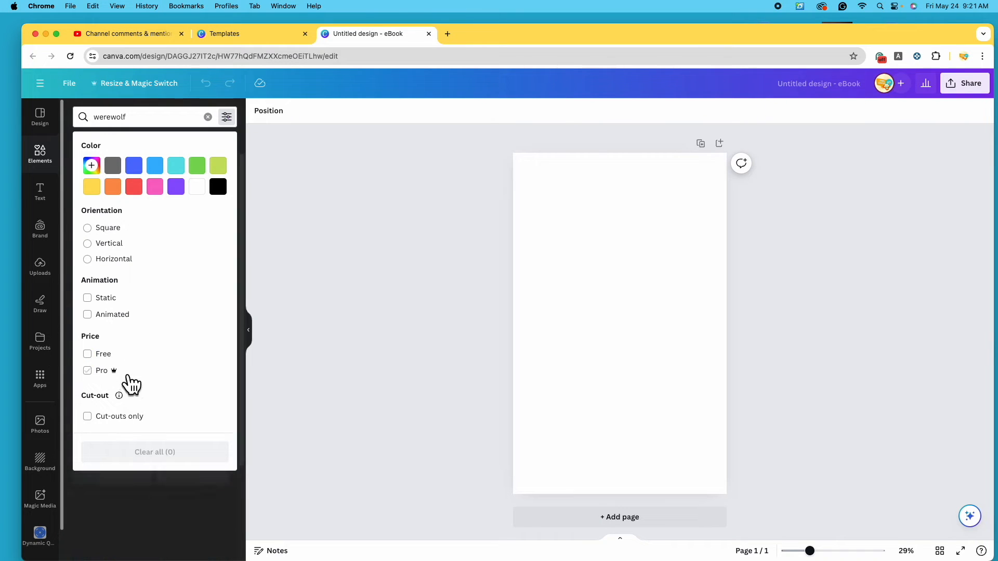
pyautogui.click(351, 345)
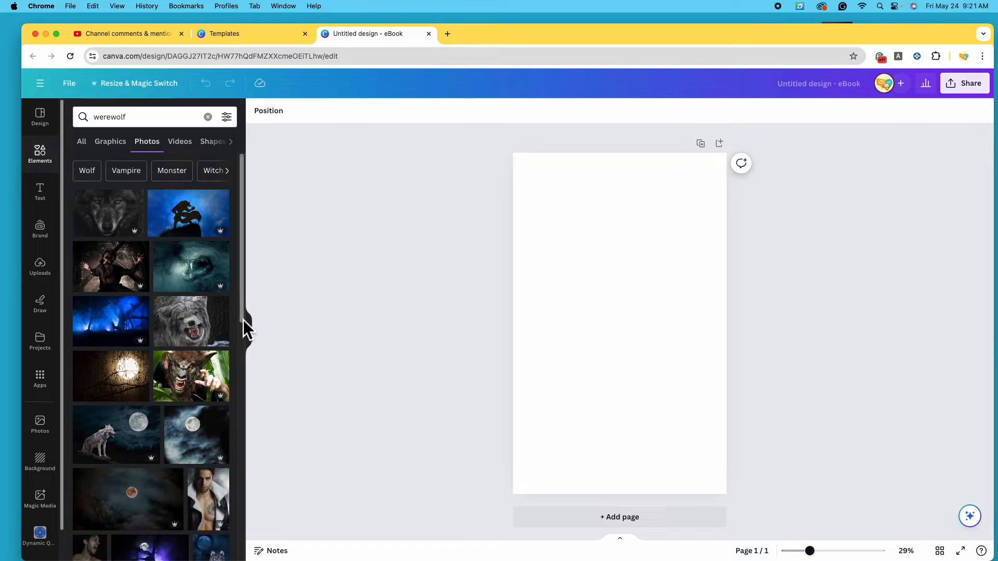
# Add the wolf-teeth, blue forest, wolf-and-moon and purple forest photos and arrange them
pyautogui.click(194, 282)
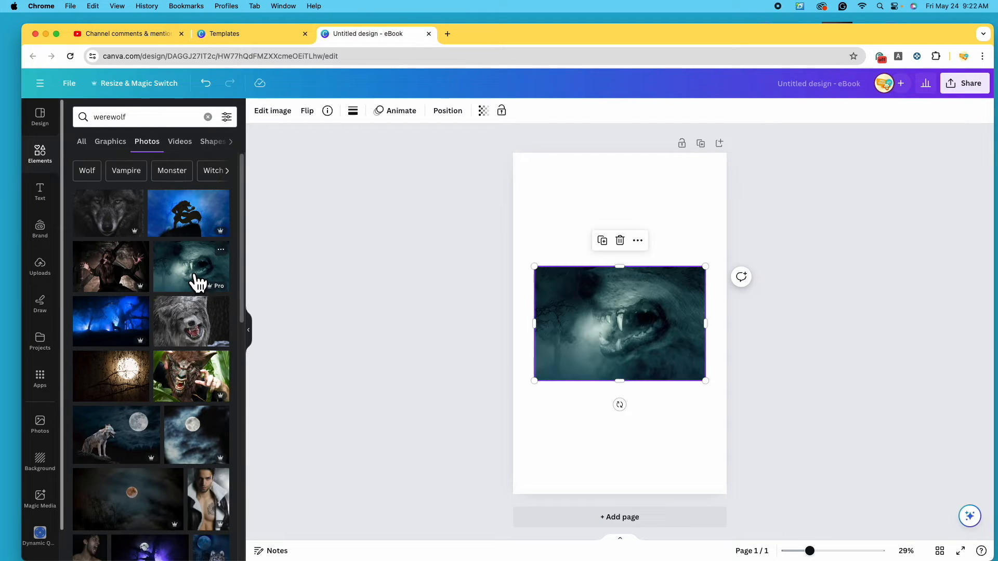
pyautogui.moveTo(681, 339); pyautogui.dragTo(696, 223)
pyautogui.click(111, 417)
pyautogui.moveTo(664, 307); pyautogui.dragTo(643, 311)
pyautogui.scroll(-4, 205, 326)
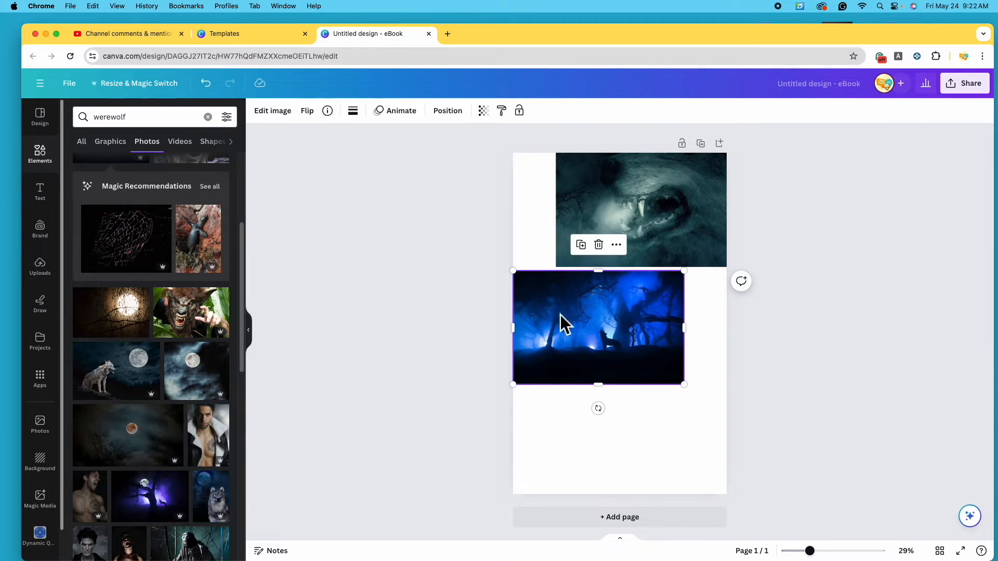
pyautogui.click(111, 383)
pyautogui.moveTo(648, 334); pyautogui.dragTo(669, 411)
pyautogui.scroll(-3, 160, 333)
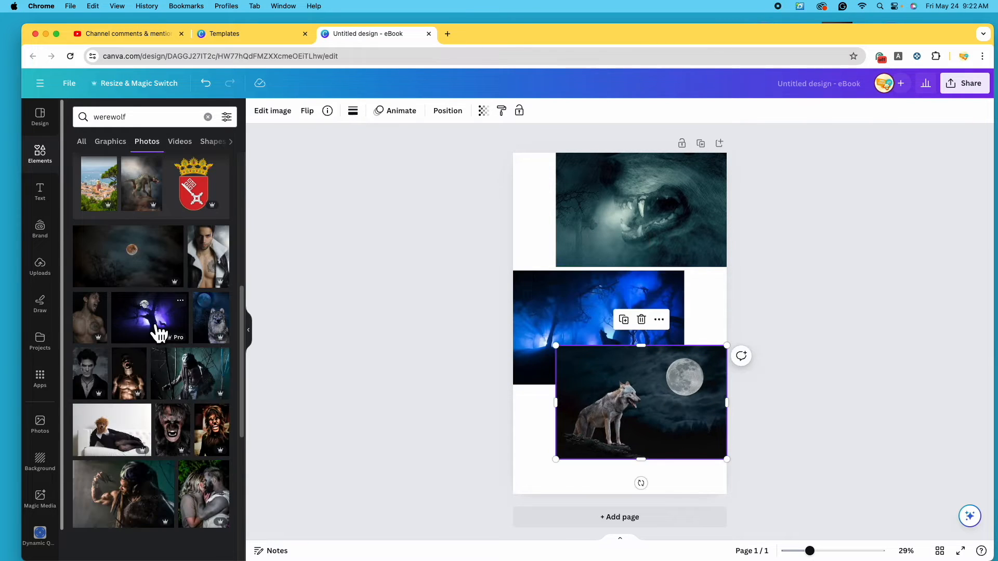
pyautogui.click(159, 330)
pyautogui.moveTo(665, 349); pyautogui.dragTo(643, 462)
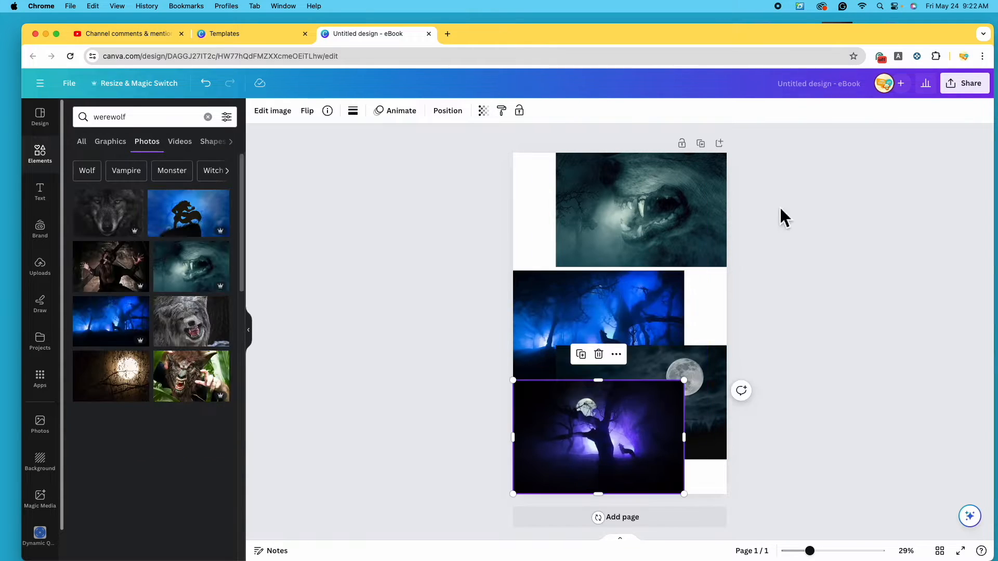
# Enlarge the wolf-teeth photo so it spans the page
pyautogui.click(687, 221)
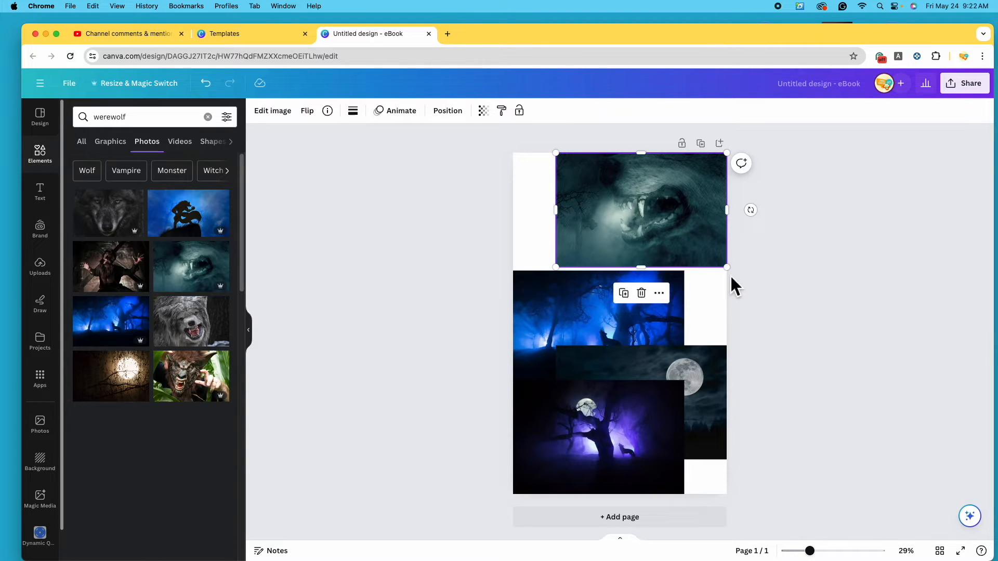
pyautogui.moveTo(556, 267); pyautogui.dragTo(197, 462)
pyautogui.moveTo(652, 219); pyautogui.dragTo(778, 223)
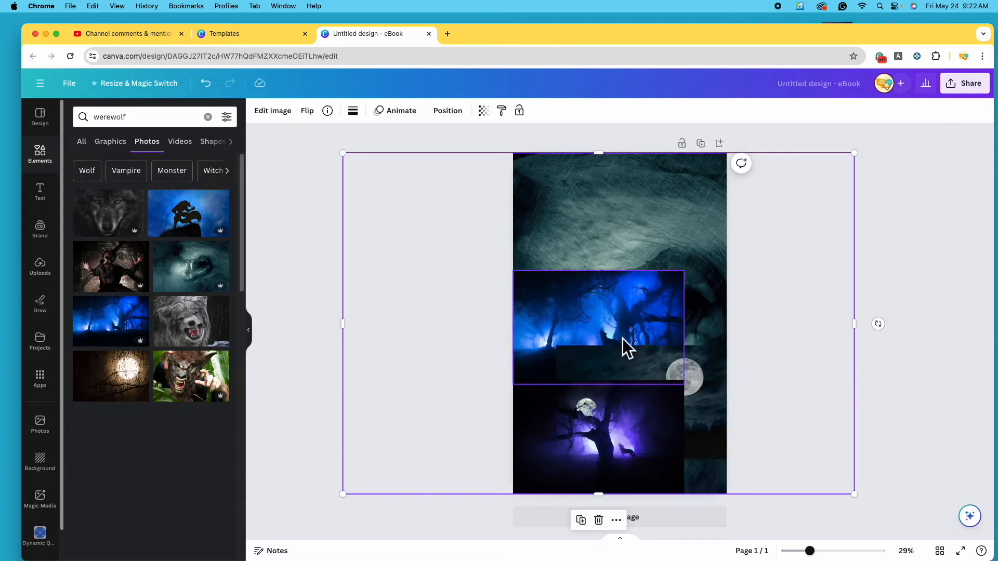
# Move the wolf-teeth photo to the top layer and shift it right on the page
pyautogui.click(459, 111)
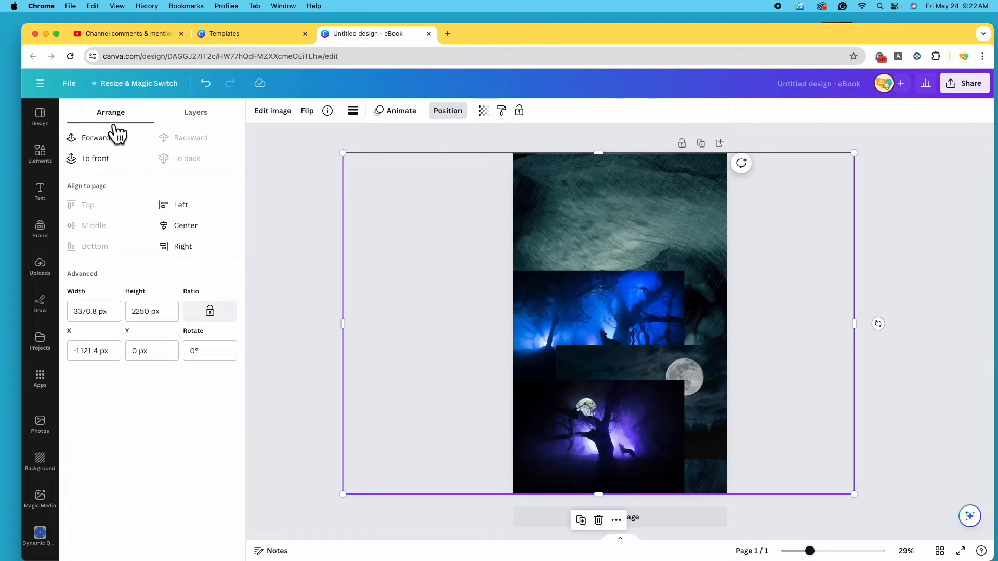
pyautogui.click(221, 121)
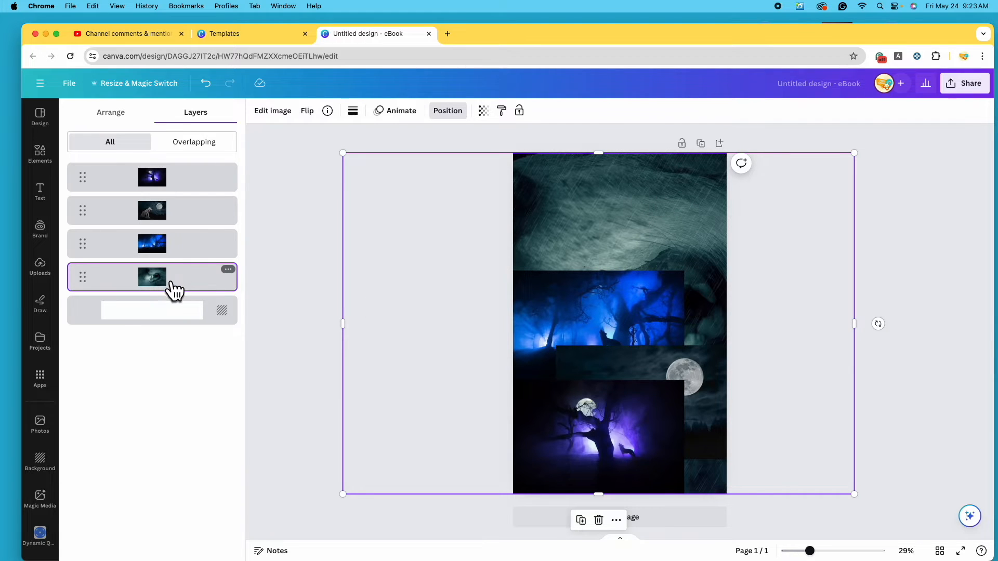
pyautogui.click(189, 290)
pyautogui.moveTo(188, 290); pyautogui.dragTo(178, 170)
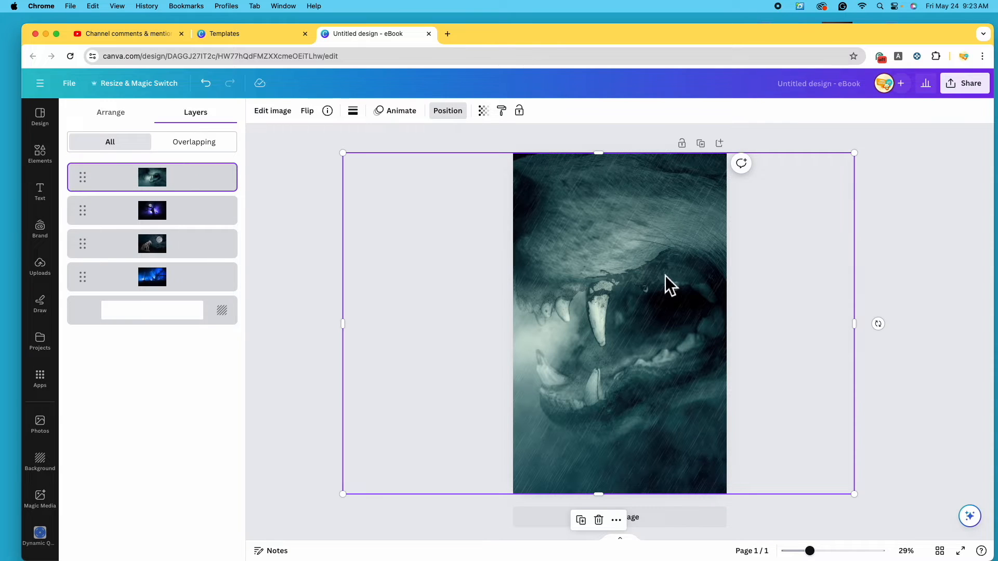
pyautogui.moveTo(621, 292); pyautogui.dragTo(662, 291)
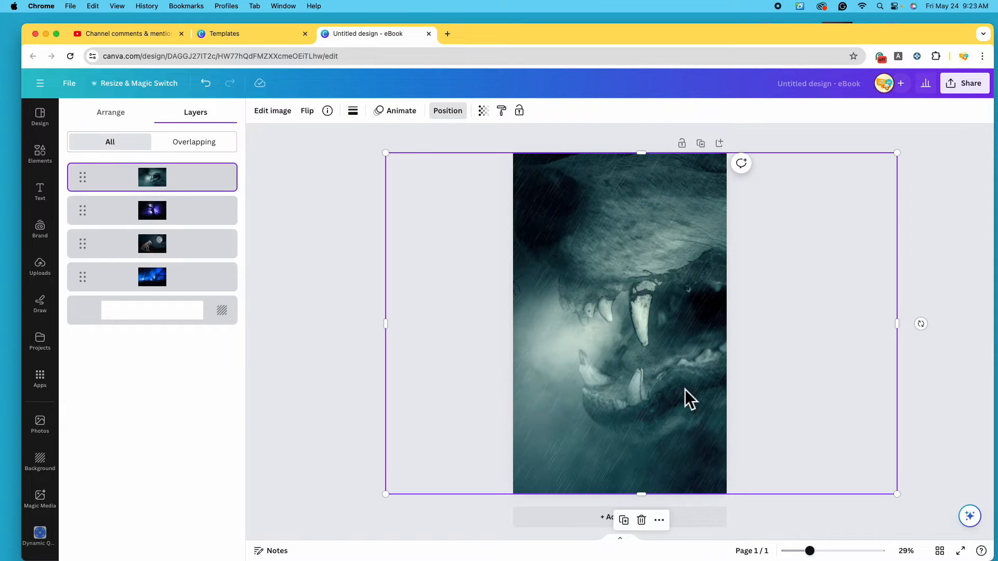
pyautogui.click(347, 416)
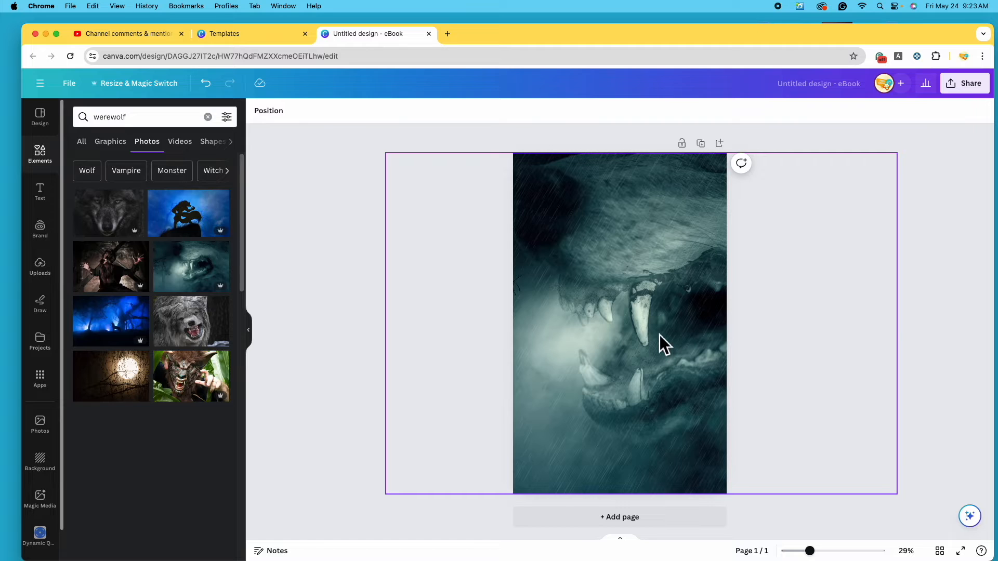
# Delete the wolf-teeth photo and move the blue forest and wolf-and-moon photos up
pyautogui.click(666, 336)
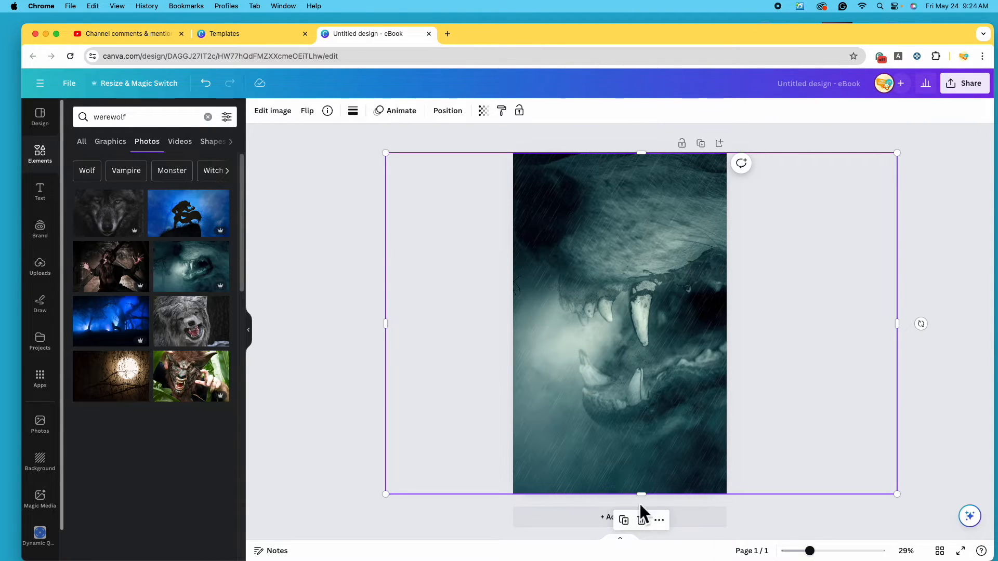
pyautogui.click(643, 521)
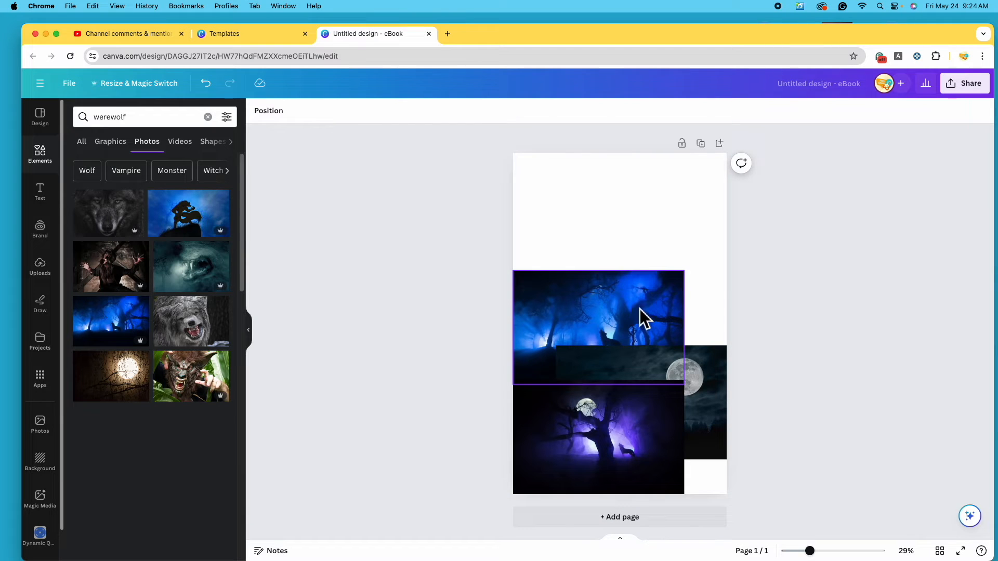
pyautogui.moveTo(641, 313); pyautogui.dragTo(638, 236)
pyautogui.moveTo(703, 356); pyautogui.dragTo(691, 291)
# Try enlarging and shifting the wolf-and-moon photo, then delete it
pyautogui.moveTo(541, 392); pyautogui.dragTo(389, 494)
pyautogui.moveTo(720, 287); pyautogui.dragTo(894, 133)
pyautogui.moveTo(691, 200); pyautogui.dragTo(628, 215)
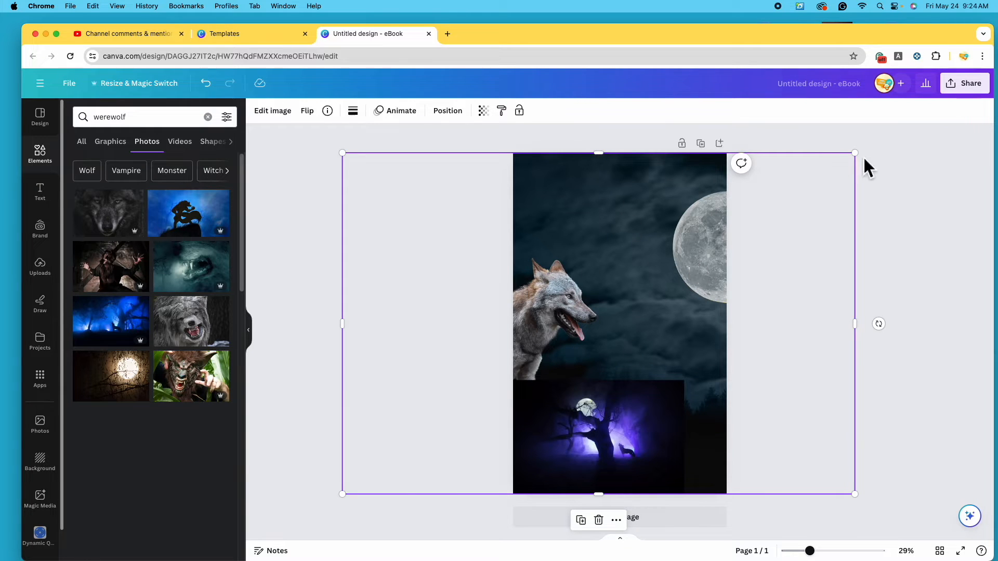
pyautogui.click(602, 524)
# Resize the blue forest photo at the top, then shrink the purple moonlit forest photo below it
pyautogui.moveTo(680, 305); pyautogui.dragTo(982, 439)
pyautogui.moveTo(541, 301); pyautogui.dragTo(467, 307)
pyautogui.moveTo(382, 469); pyautogui.dragTo(329, 494)
pyautogui.moveTo(546, 364); pyautogui.dragTo(595, 367)
pyautogui.moveTo(906, 496); pyautogui.dragTo(569, 273)
pyautogui.moveTo(544, 204); pyautogui.dragTo(641, 201)
pyautogui.click(629, 399)
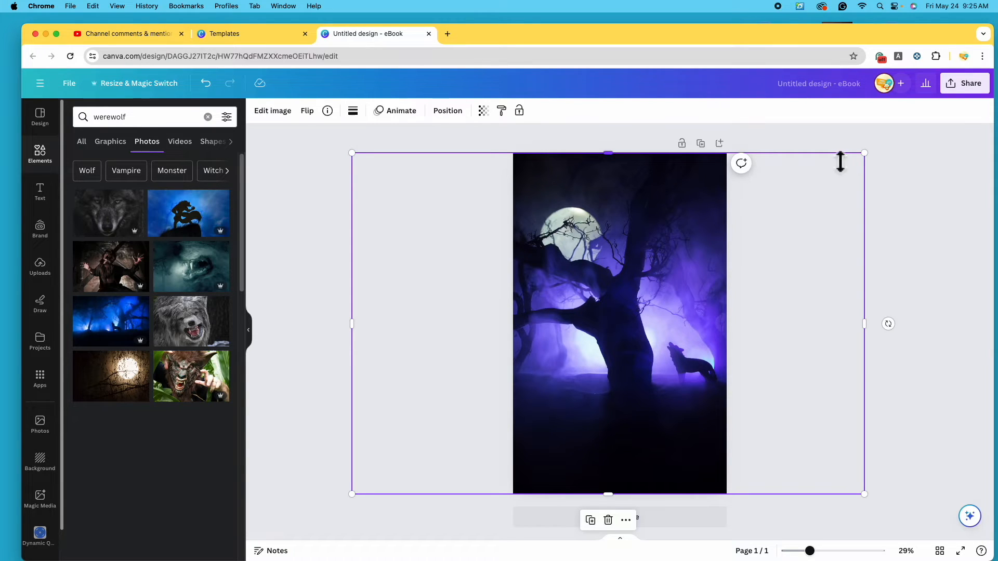
pyautogui.moveTo(863, 154); pyautogui.dragTo(728, 244)
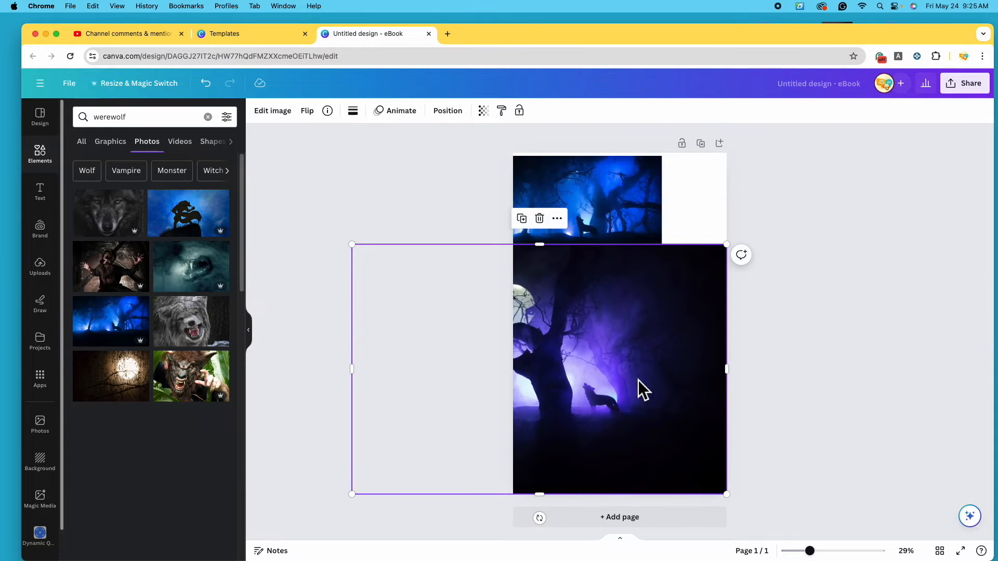
# Delete the purple photo and stretch the blue forest photo to fill the page, shifted left
pyautogui.click(543, 218)
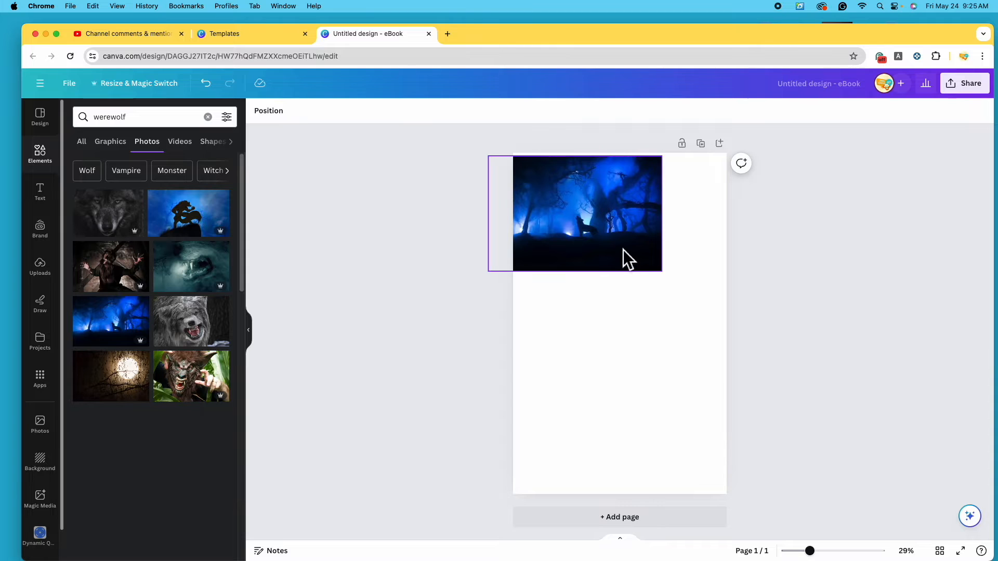
pyautogui.click(628, 249)
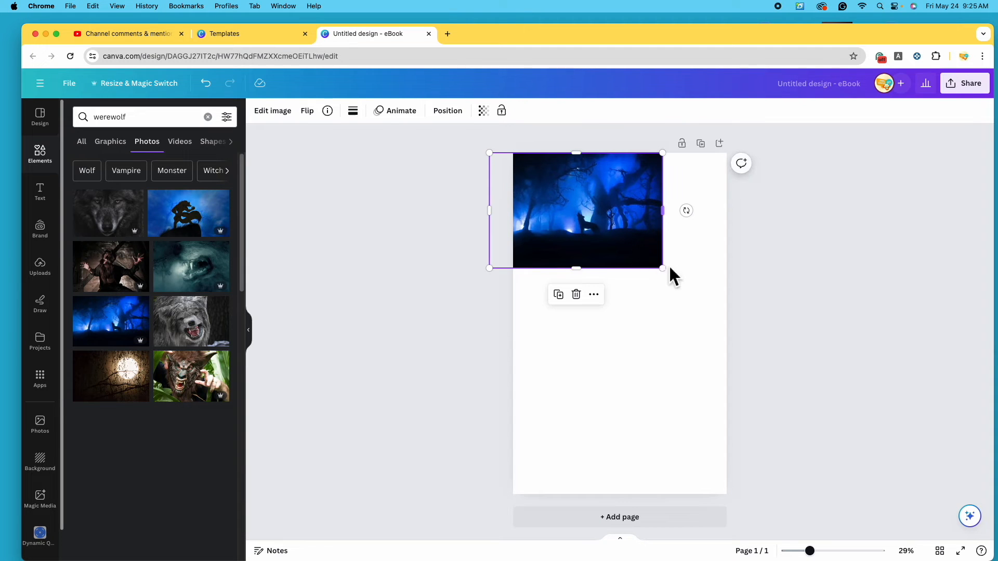
pyautogui.moveTo(662, 269); pyautogui.dragTo(981, 494)
pyautogui.click(609, 368)
pyautogui.moveTo(609, 368); pyautogui.dragTo(475, 368)
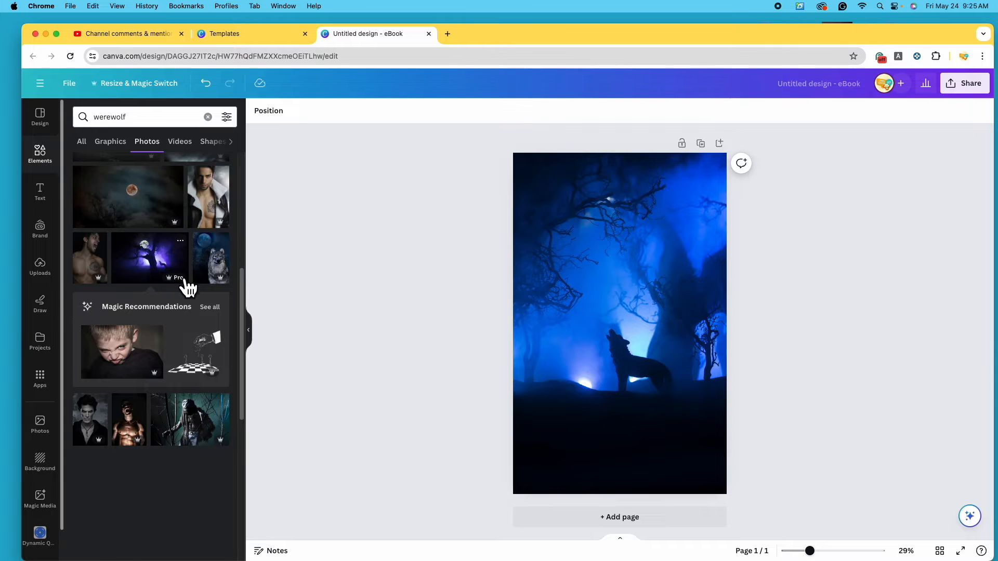
# Add a shirtless man photo from the results, then remove it again
pyautogui.scroll(-5, 187, 284)
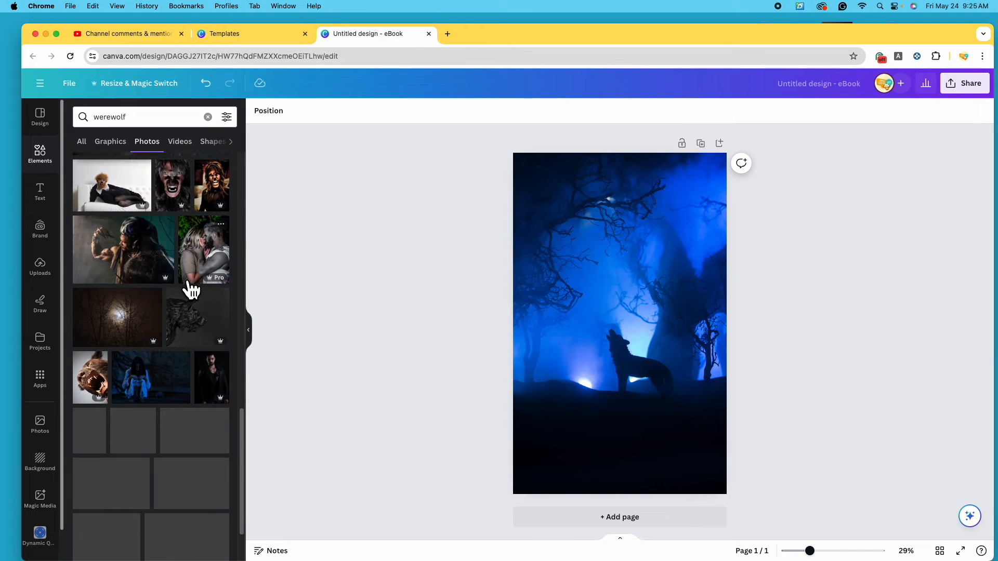
pyautogui.scroll(-5, 191, 290)
pyautogui.click(105, 434)
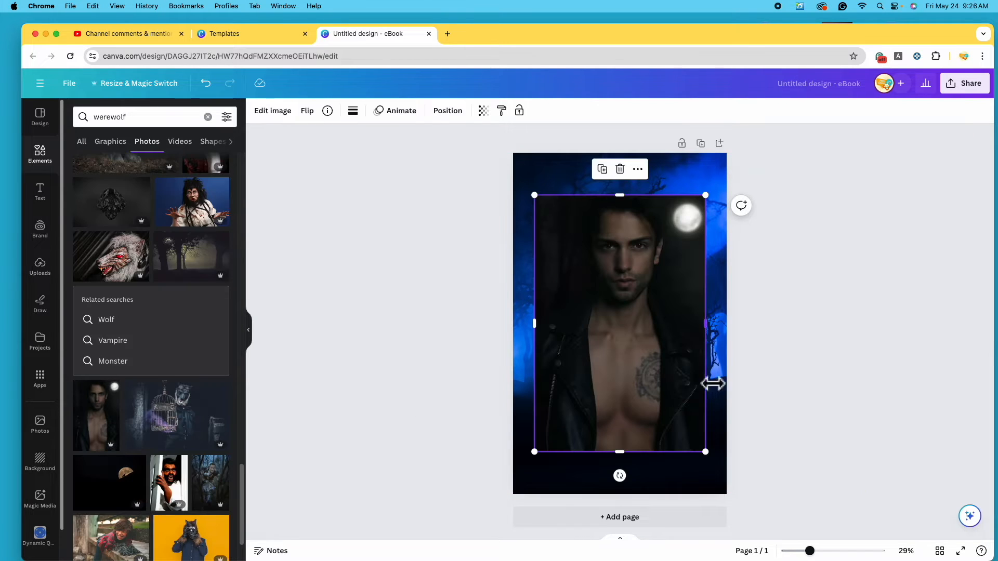
pyautogui.click(627, 170)
pyautogui.scroll(-5, 172, 370)
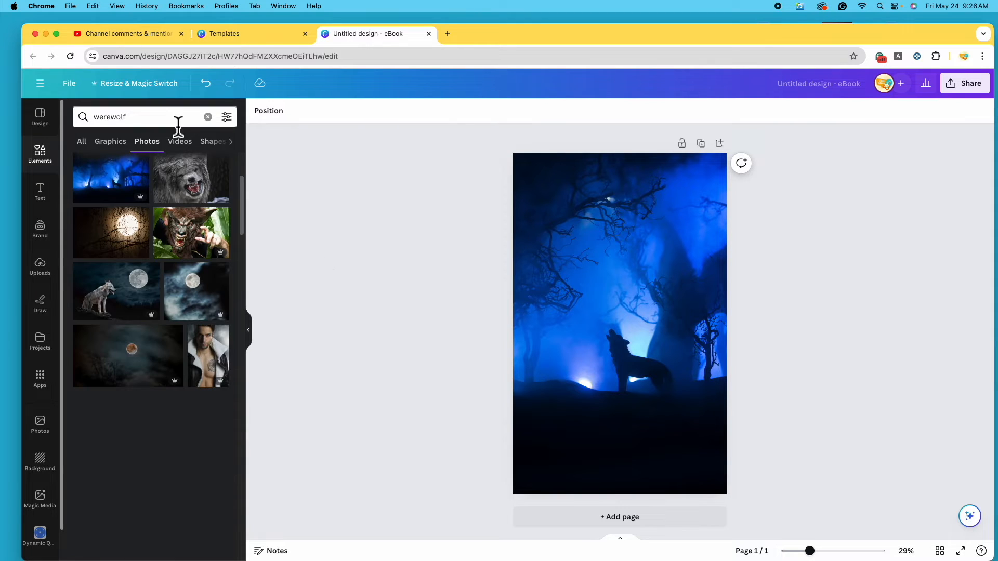
# Search Elements for 'shirltless man' and filter the photo results to Free
pyautogui.click(221, 125)
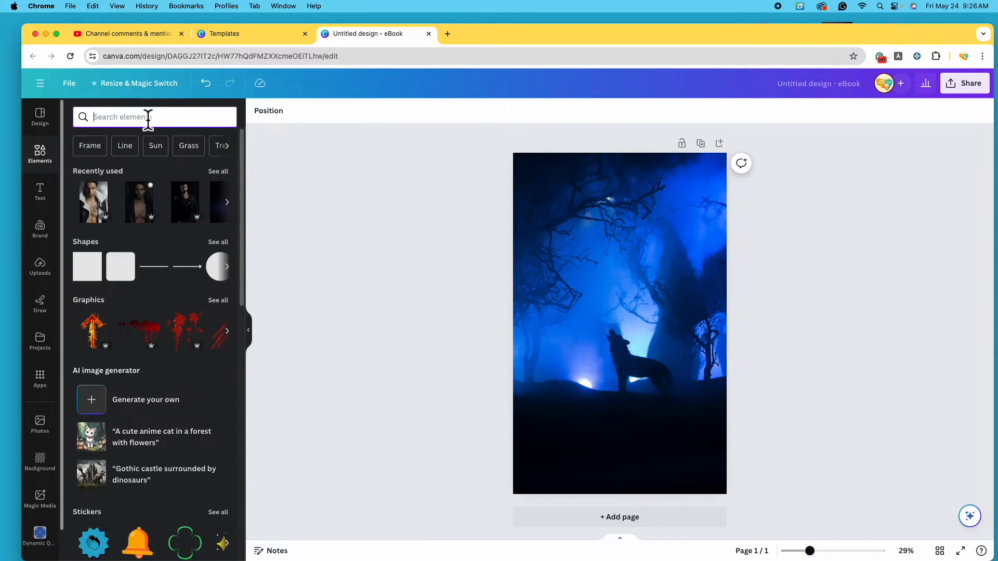
pyautogui.write('shir')
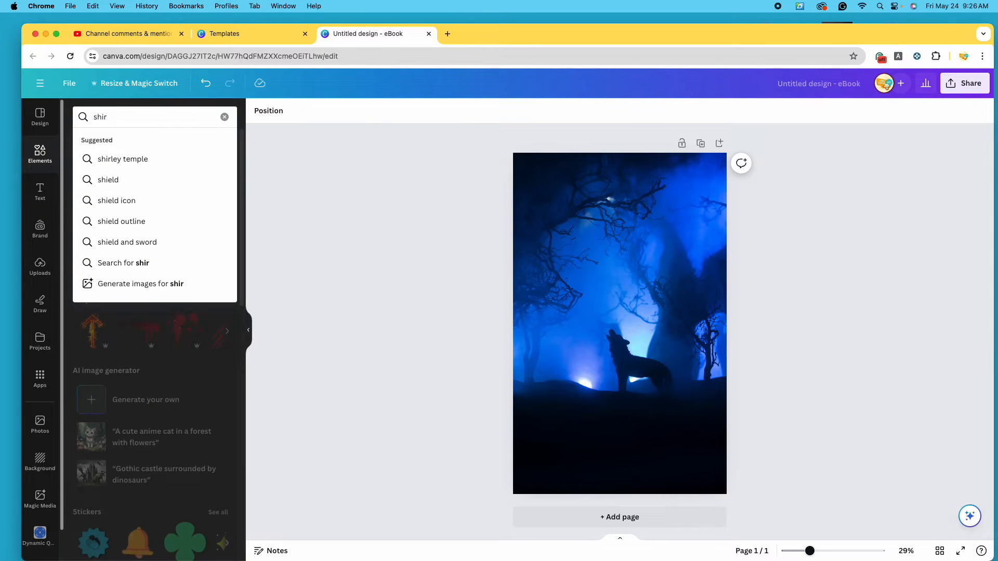
pyautogui.write('ltless man')
pyautogui.press('Return')
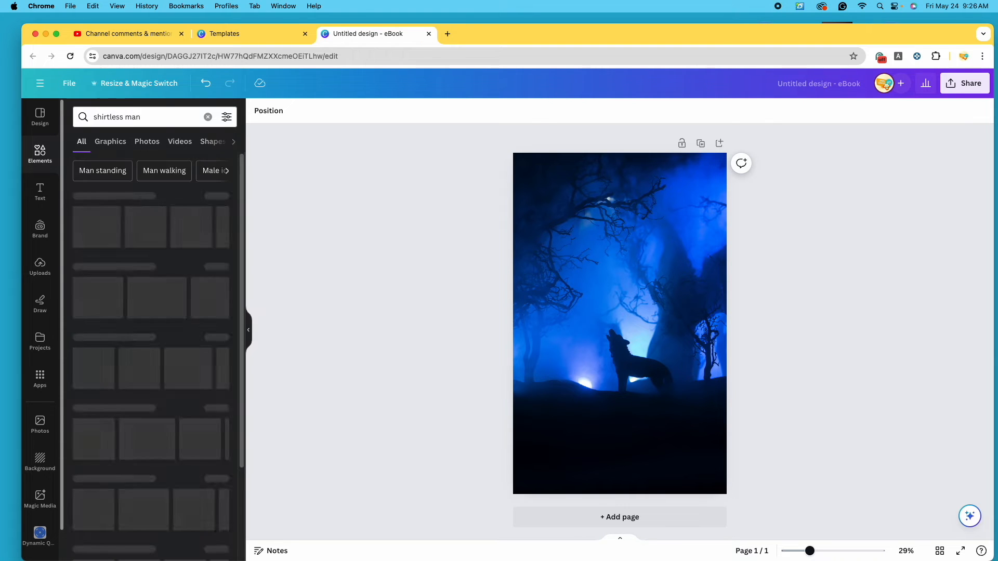
pyautogui.click(219, 198)
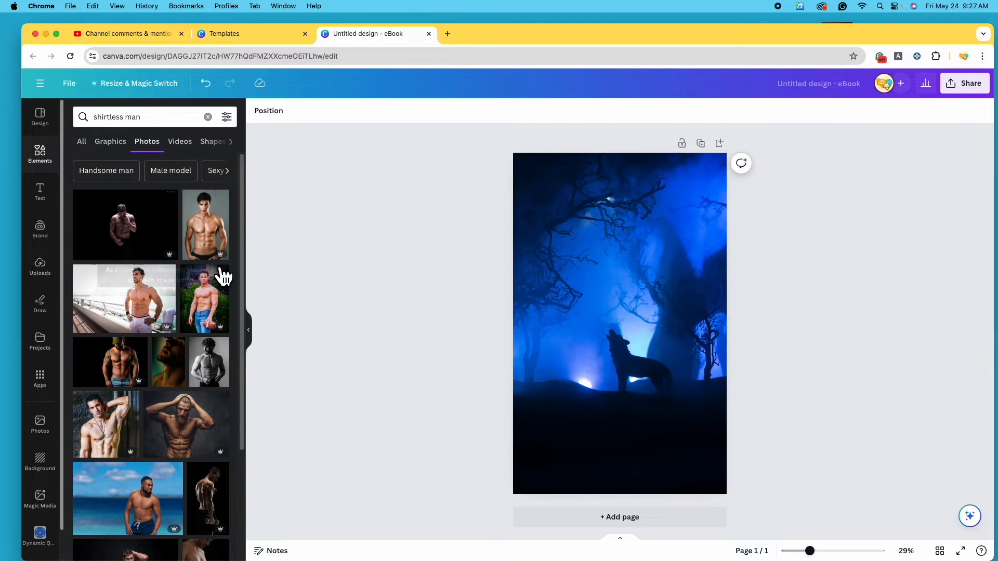
pyautogui.click(228, 119)
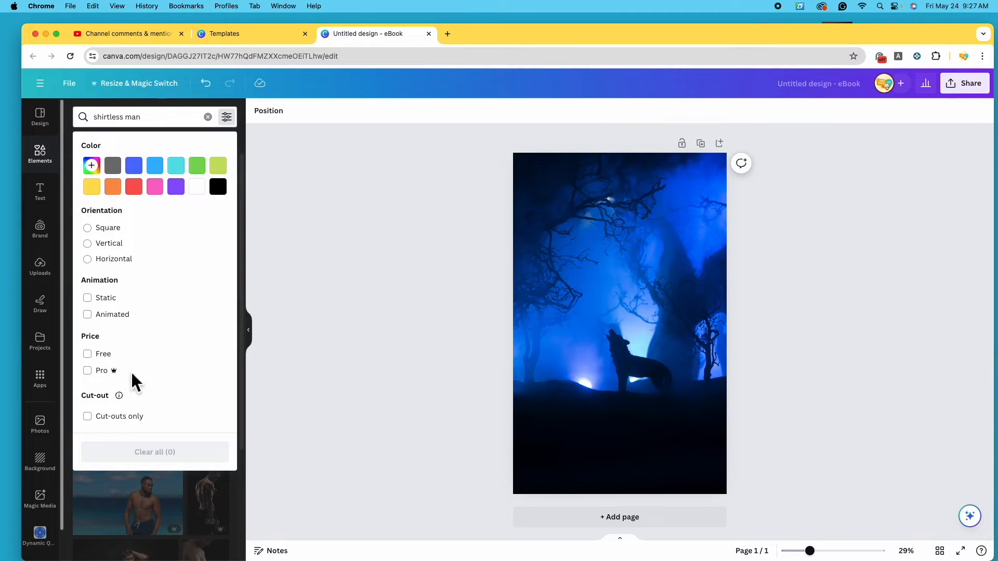
pyautogui.click(98, 357)
pyautogui.click(363, 368)
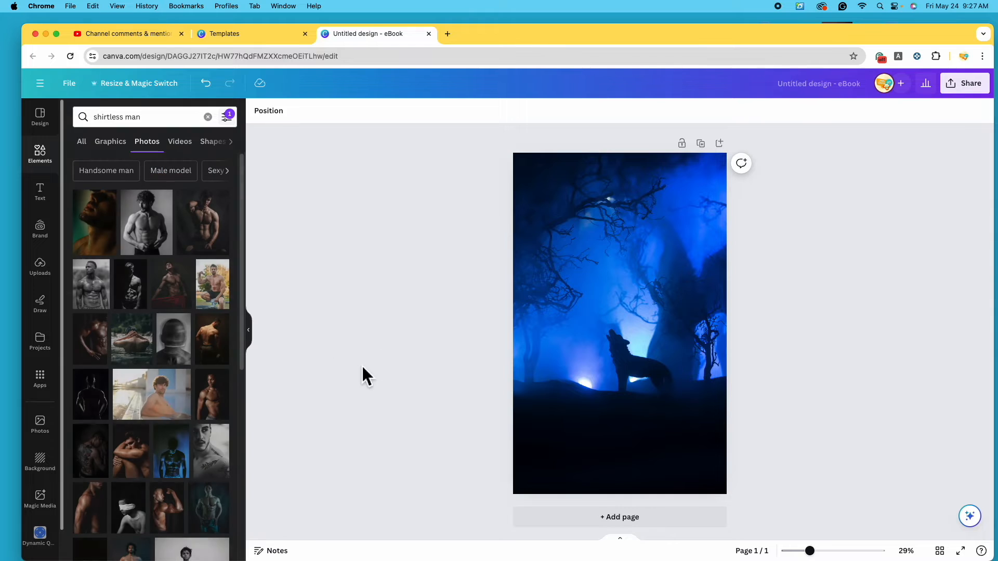
# Add the black-and-white shirtless man photo and move it lower on the page
pyautogui.click(158, 242)
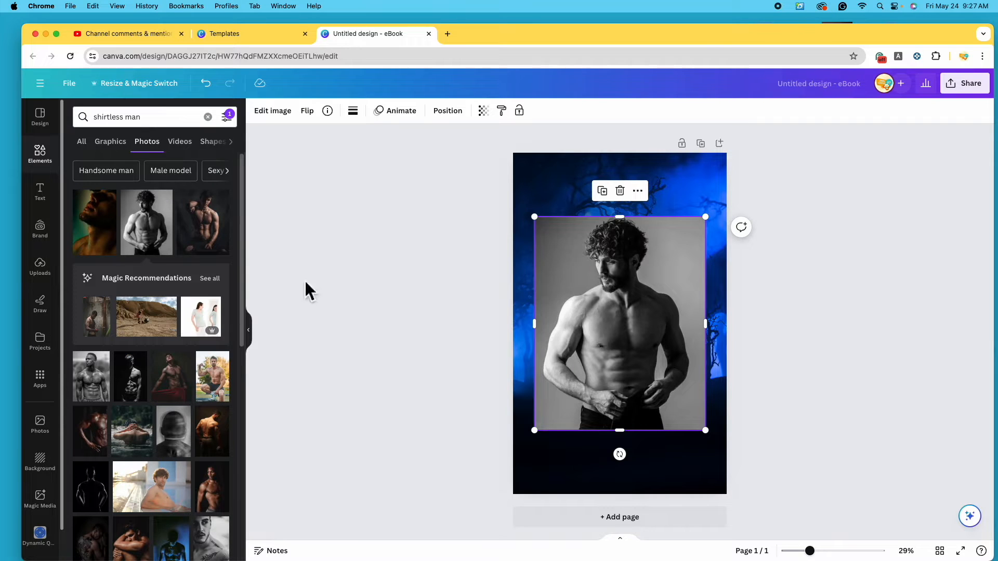
pyautogui.click(219, 123)
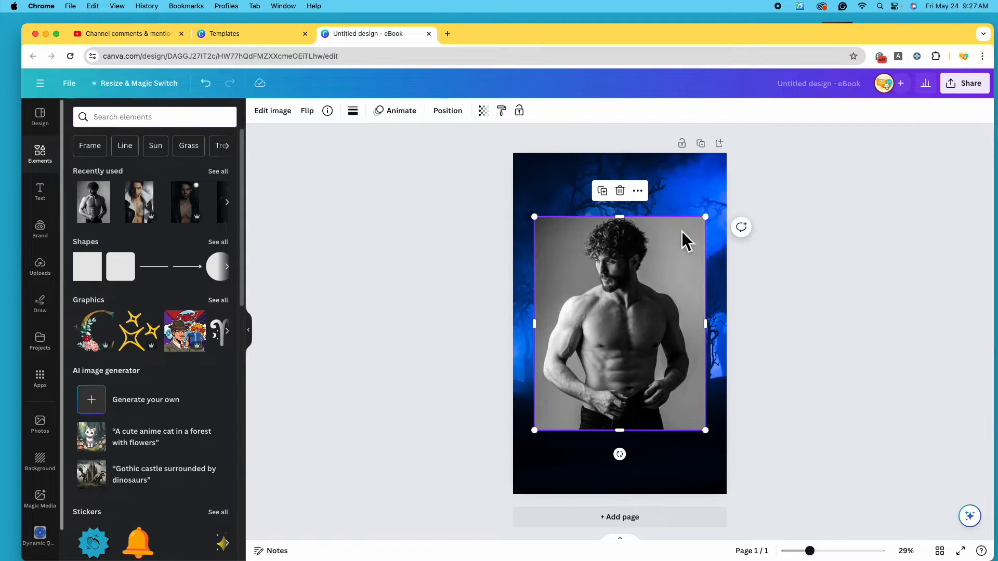
pyautogui.moveTo(633, 350); pyautogui.dragTo(624, 373)
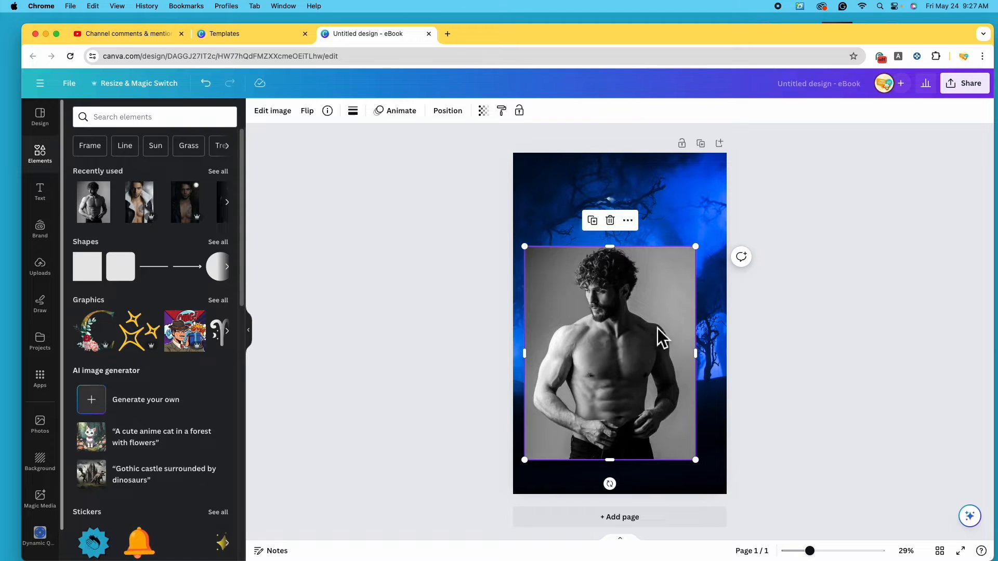
# Open Edit image effects for the selected shirtless man photo
pyautogui.click(285, 116)
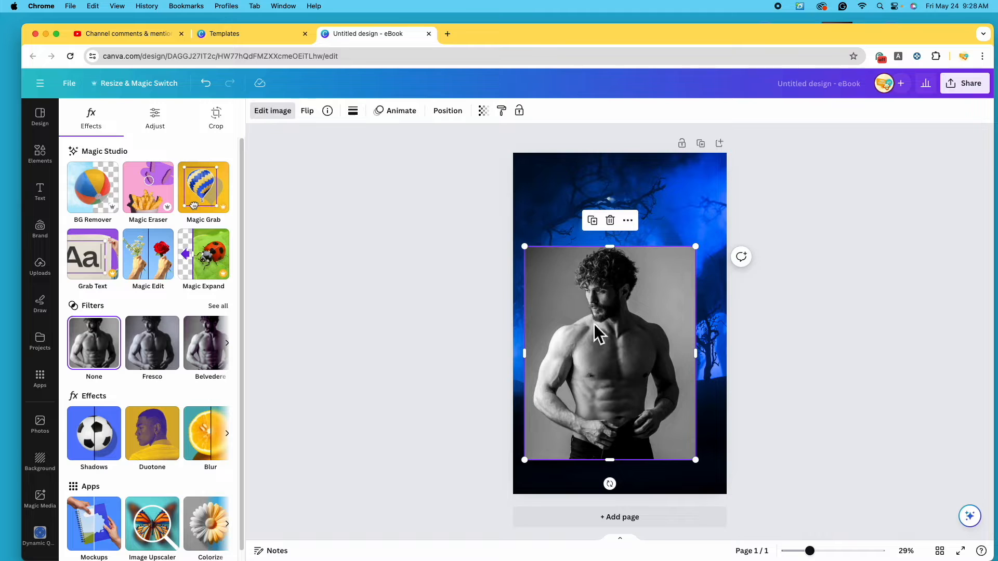
# Remove the man photo's grey background, move the cutout up, and open the Erase/Restore brushes
pyautogui.click(108, 194)
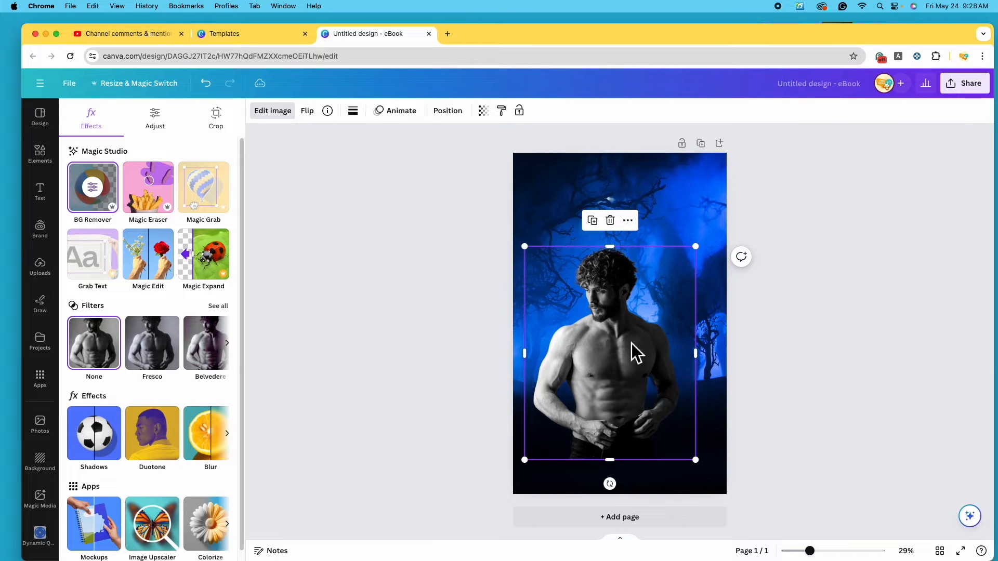
pyautogui.moveTo(624, 340); pyautogui.dragTo(627, 316)
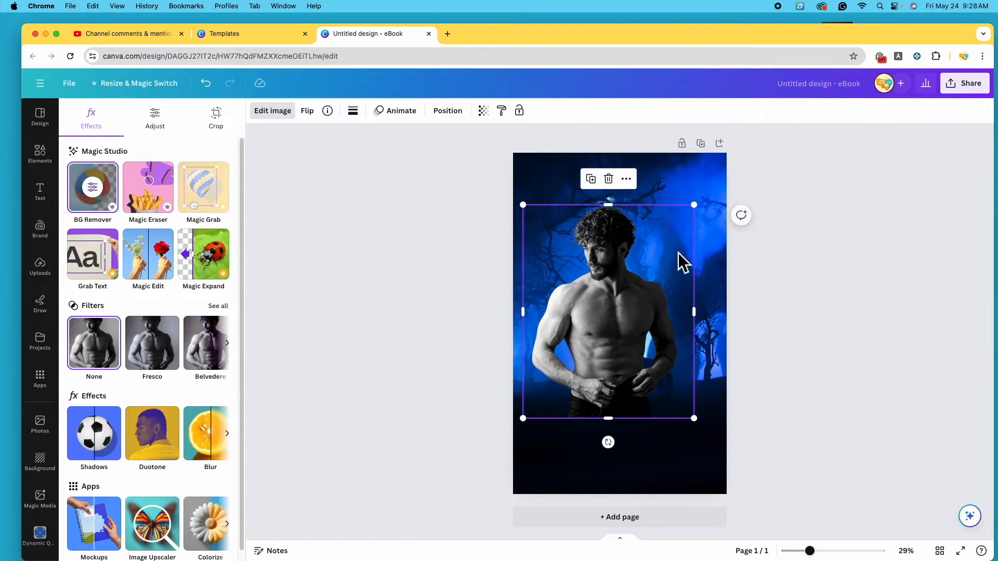
pyautogui.click(106, 202)
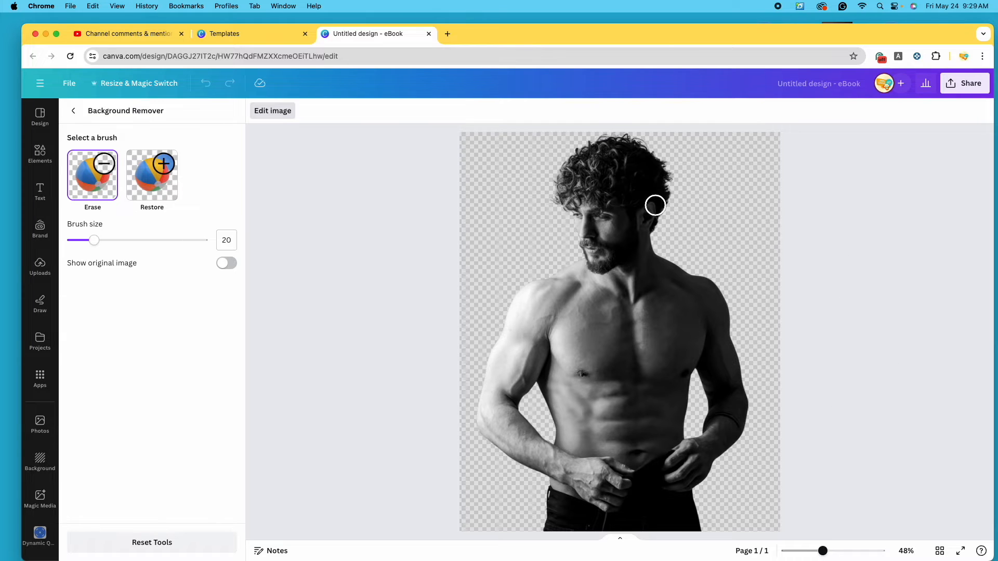
# Erase the grey patch beside the man's head with brush size 49, then close Background Remover
pyautogui.click(157, 190)
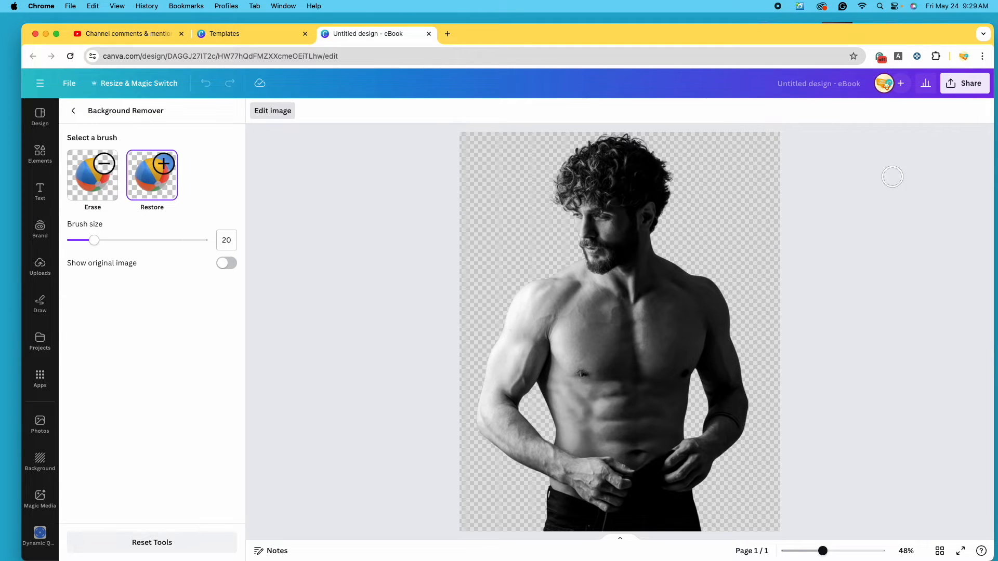
pyautogui.moveTo(732, 185)
pyautogui.mouseDown()
pyautogui.moveTo(756, 213)
pyautogui.moveTo(765, 208)
pyautogui.mouseUp()
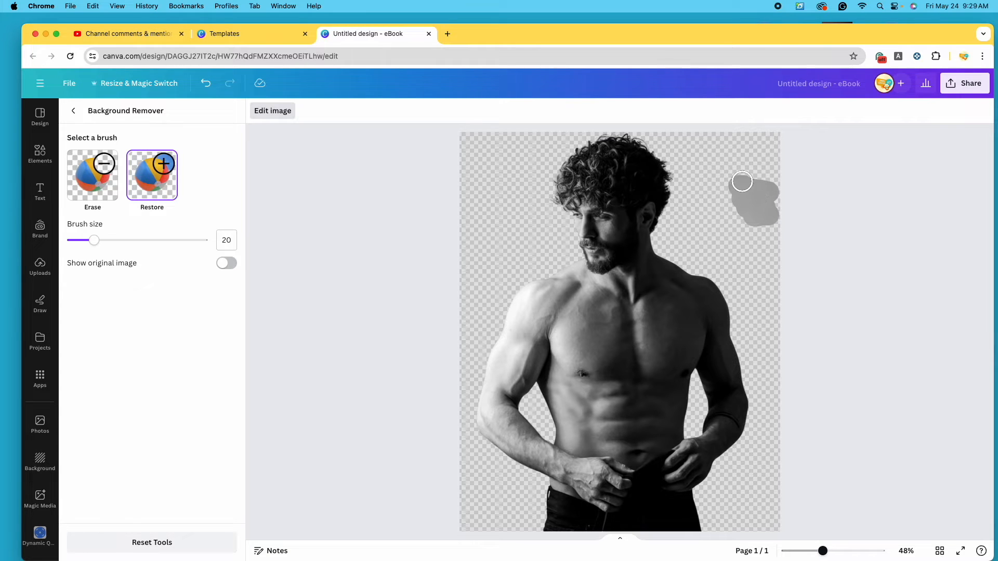
pyautogui.click(101, 192)
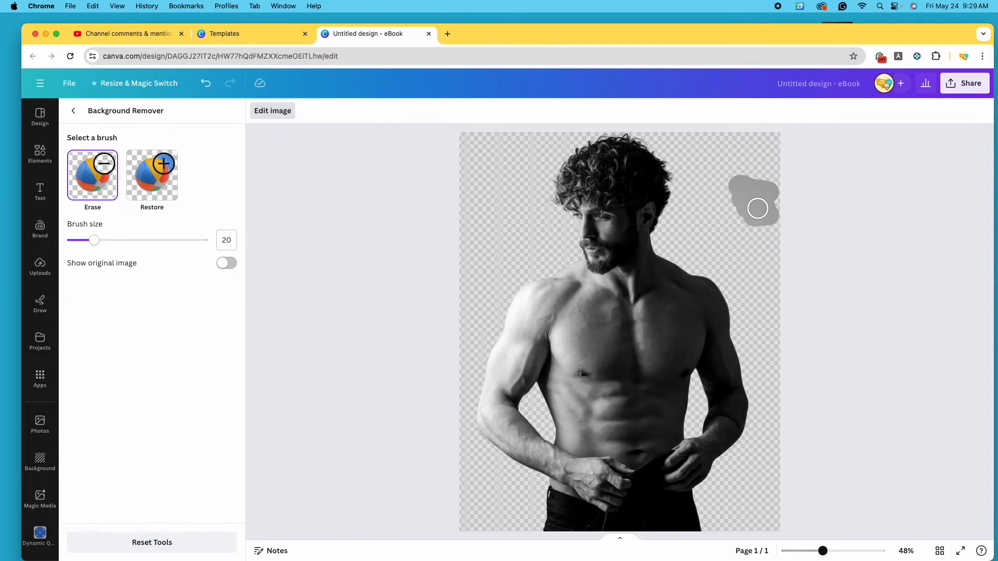
pyautogui.moveTo(114, 256)
pyautogui.mouseDown()
pyautogui.moveTo(129, 259)
pyautogui.moveTo(123, 244)
pyautogui.moveTo(150, 255)
pyautogui.mouseUp()
pyautogui.moveTo(738, 185)
pyautogui.mouseDown()
pyautogui.moveTo(774, 189)
pyautogui.moveTo(762, 219)
pyautogui.mouseUp()
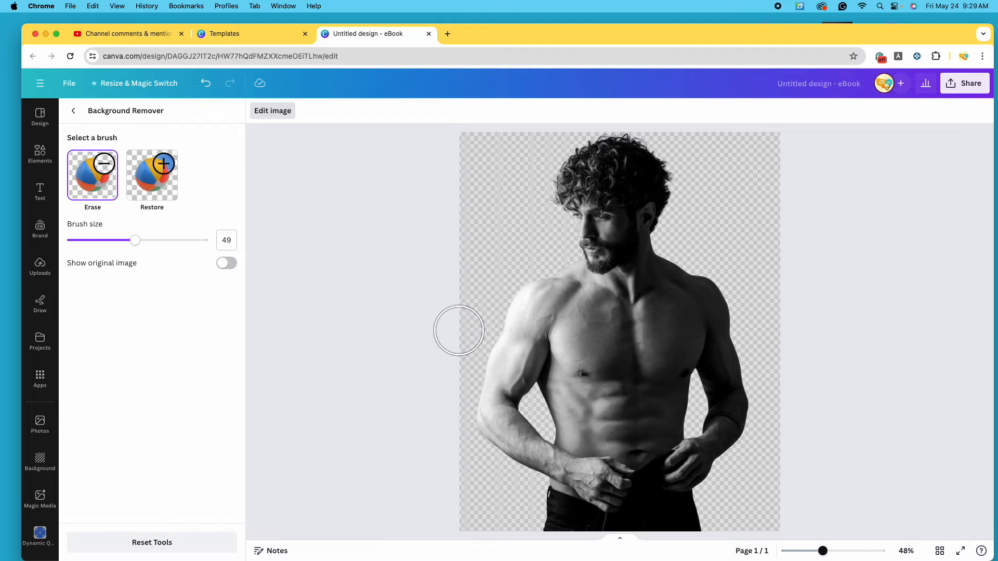
pyautogui.click(284, 120)
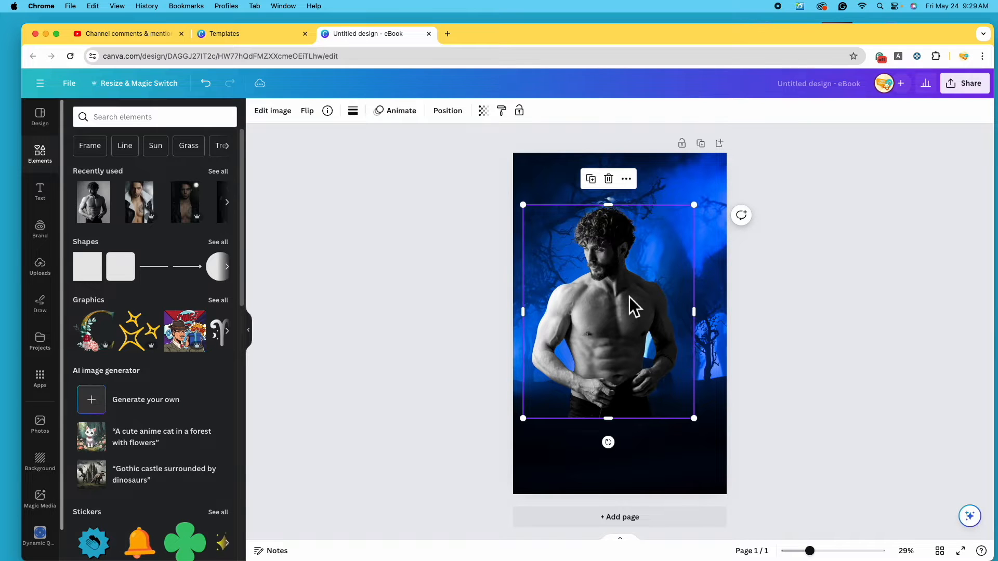
# Enlarge the man cutout and move it lower on the cover
pyautogui.moveTo(610, 311); pyautogui.dragTo(607, 343)
pyautogui.moveTo(690, 238); pyautogui.dragTo(718, 203)
pyautogui.moveTo(614, 288); pyautogui.dragTo(600, 309)
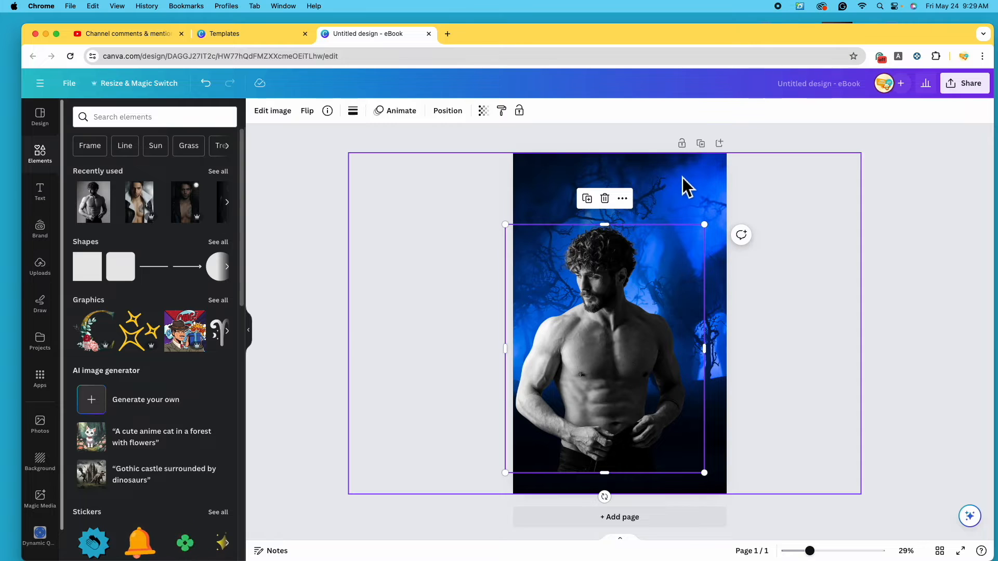
# Shift the forest backdrop right, re-nudge the cutout, and bring up its image effects
pyautogui.click(697, 182)
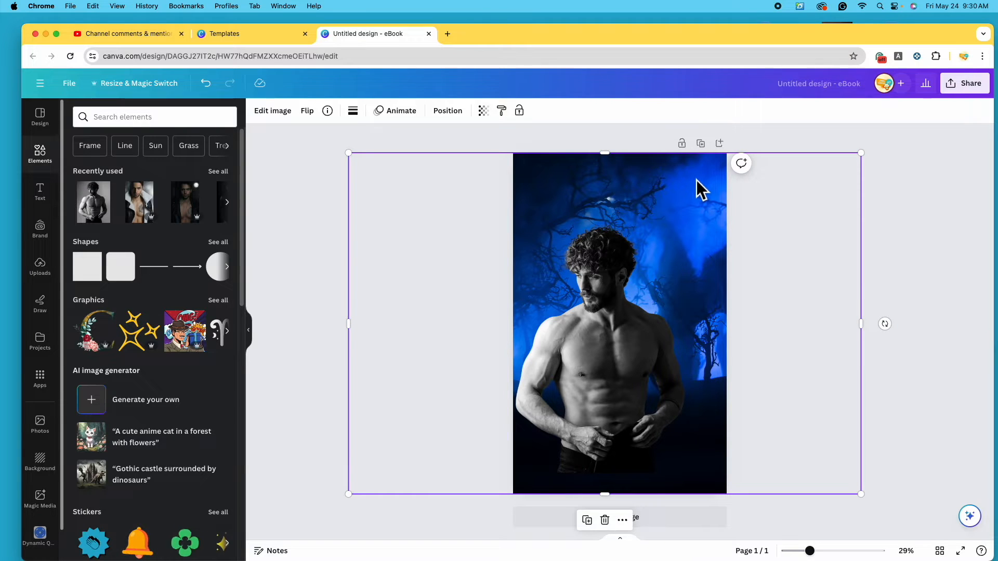
pyautogui.moveTo(696, 183); pyautogui.dragTo(759, 190)
pyautogui.click(334, 304)
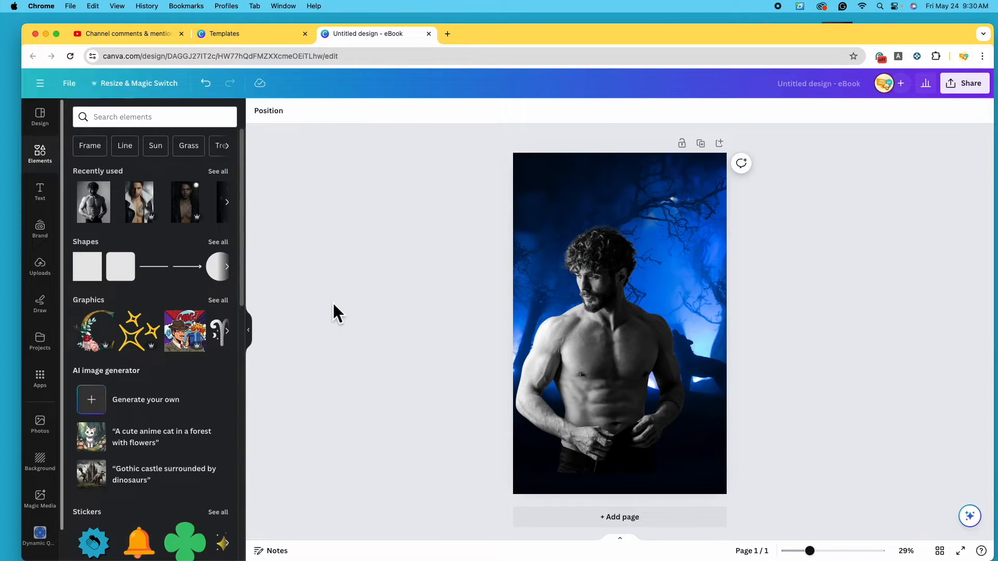
pyautogui.moveTo(606, 349); pyautogui.dragTo(572, 320)
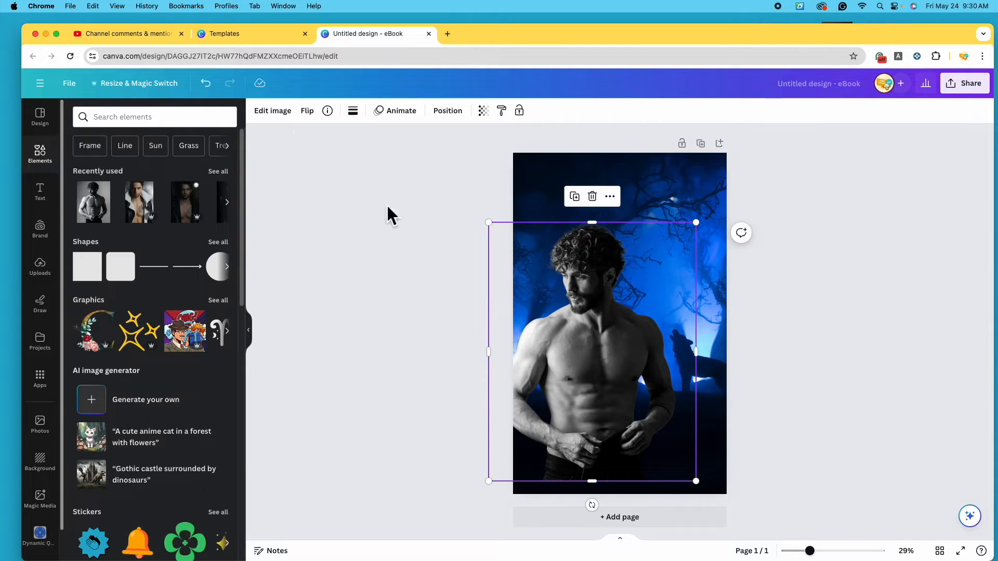
pyautogui.click(286, 121)
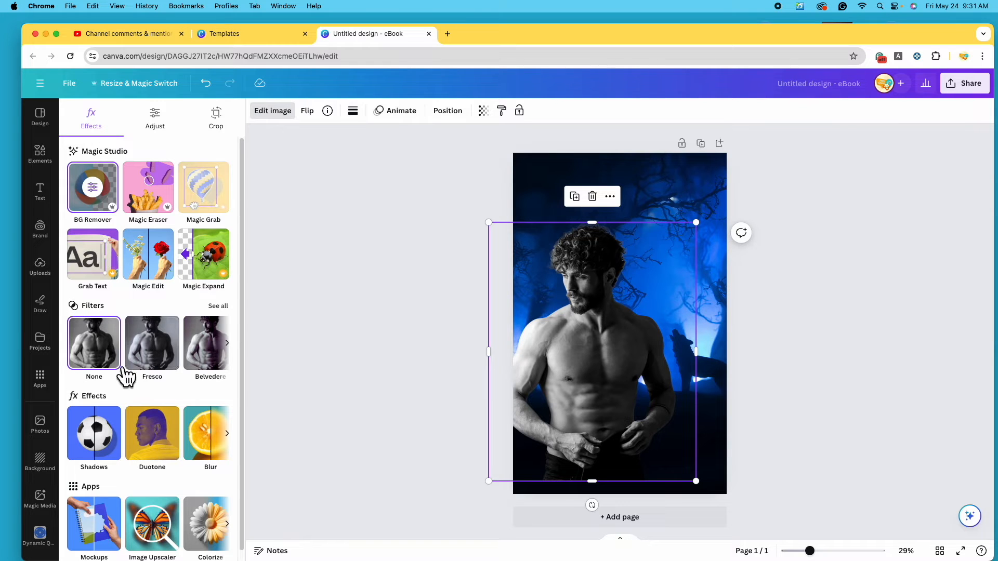
# Compare the Oceanic and Amethyst filters on the man's photo, then settle on Polar
pyautogui.click(229, 312)
pyautogui.scroll(-3, 240, 338)
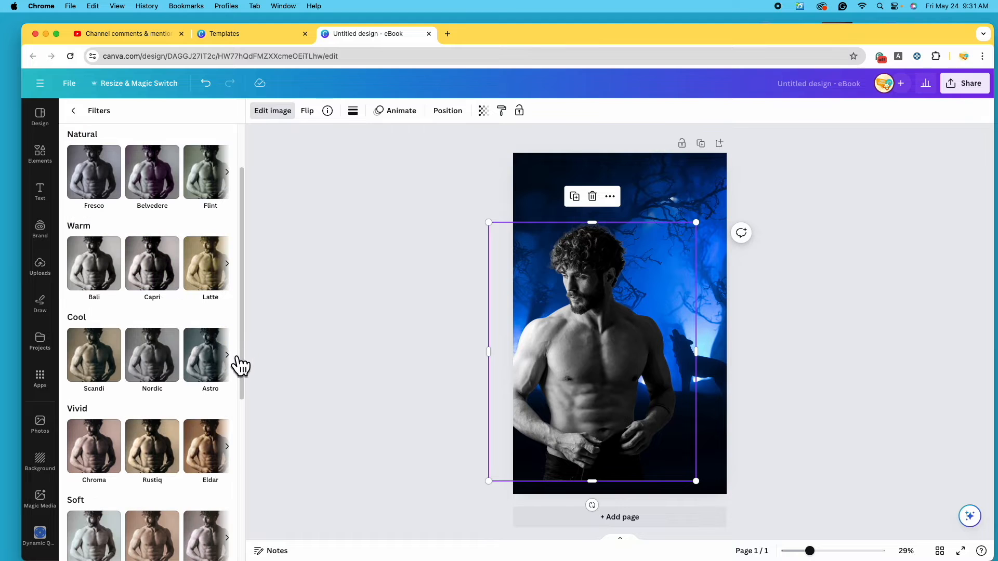
pyautogui.click(229, 355)
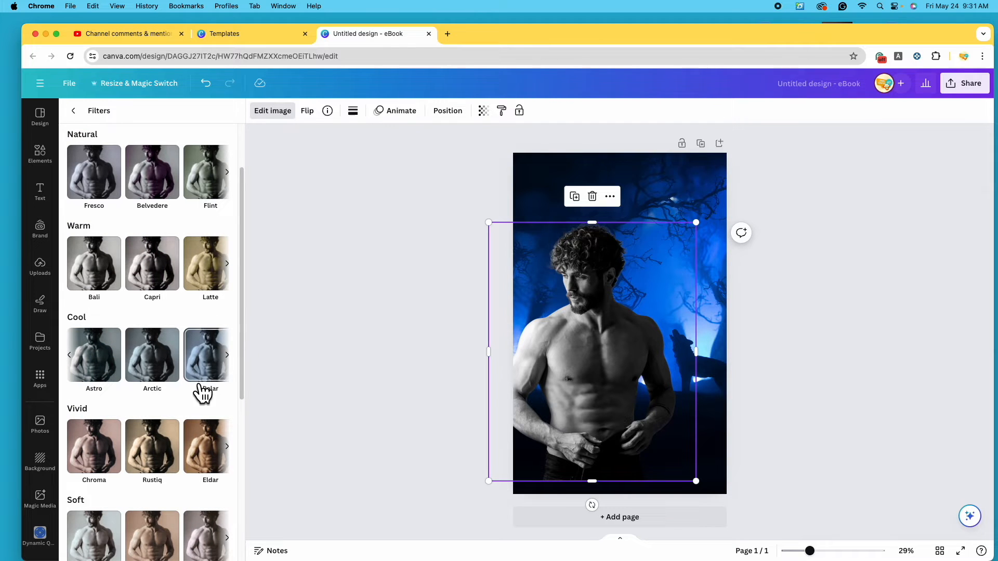
pyautogui.click(215, 382)
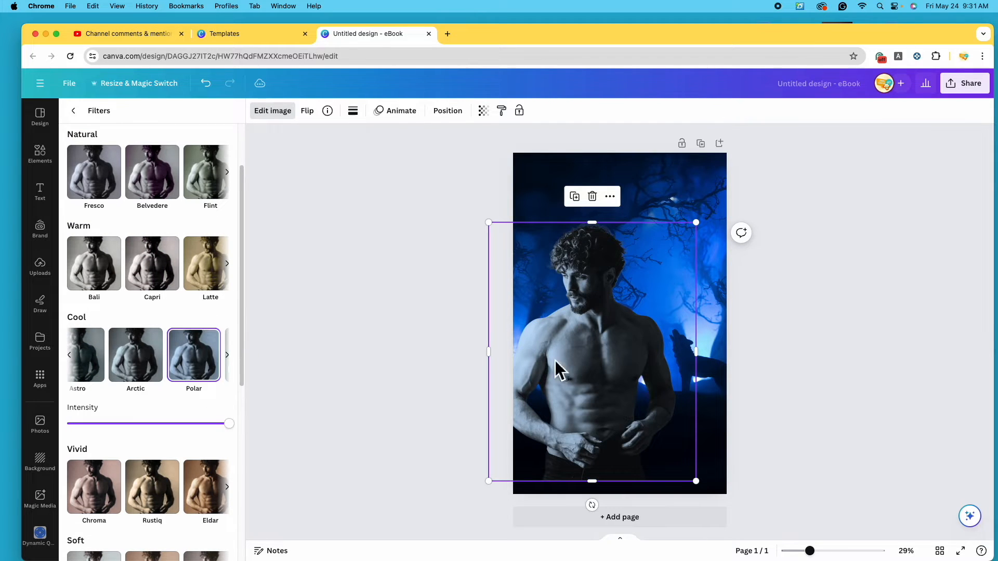
pyautogui.click(229, 356)
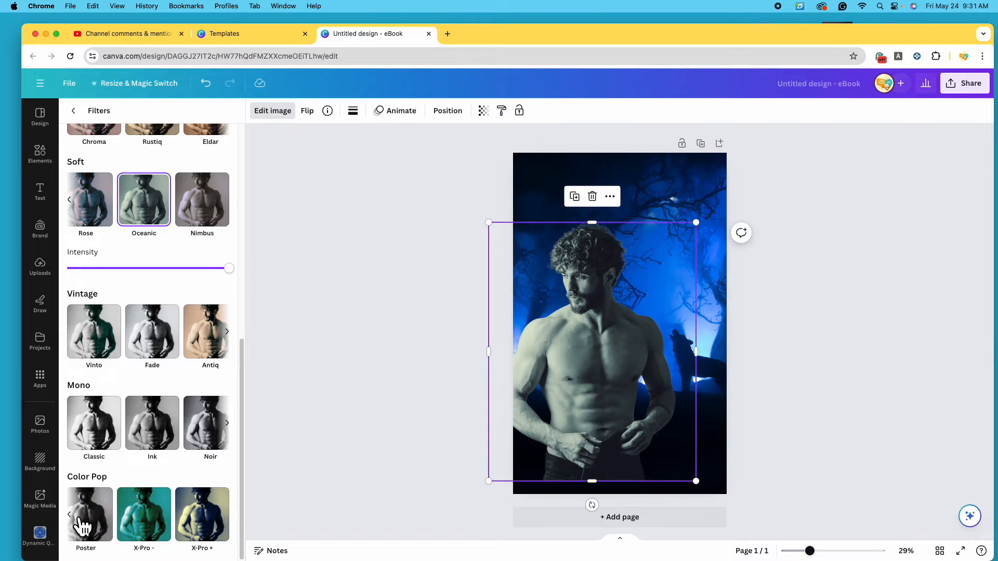
pyautogui.click(70, 515)
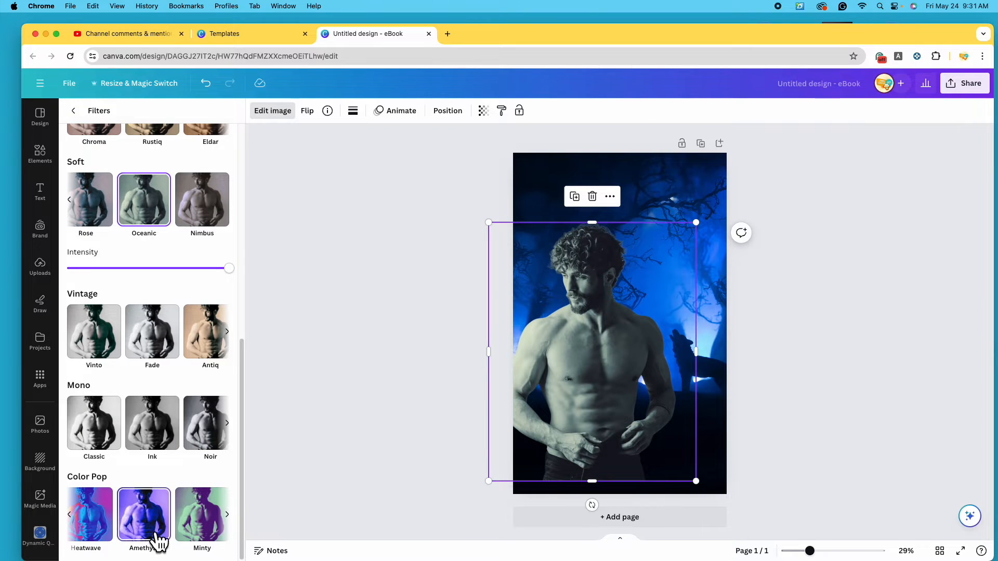
pyautogui.click(155, 535)
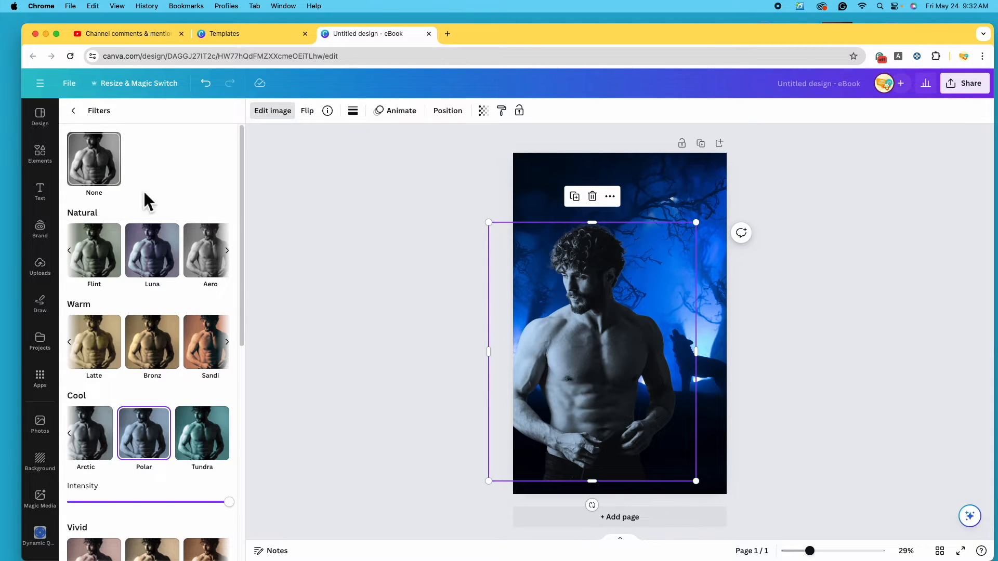
pyautogui.click(99, 179)
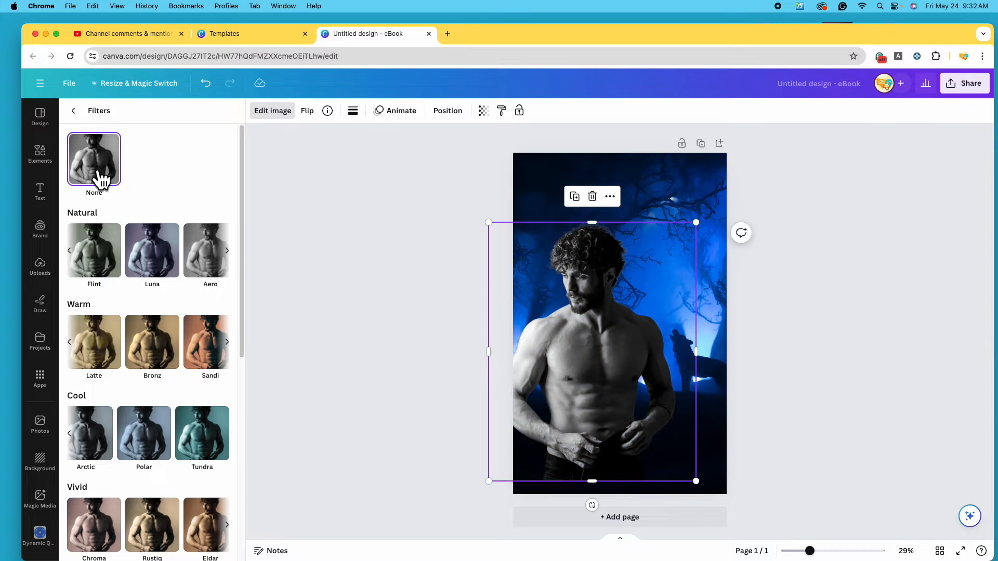
pyautogui.click(162, 445)
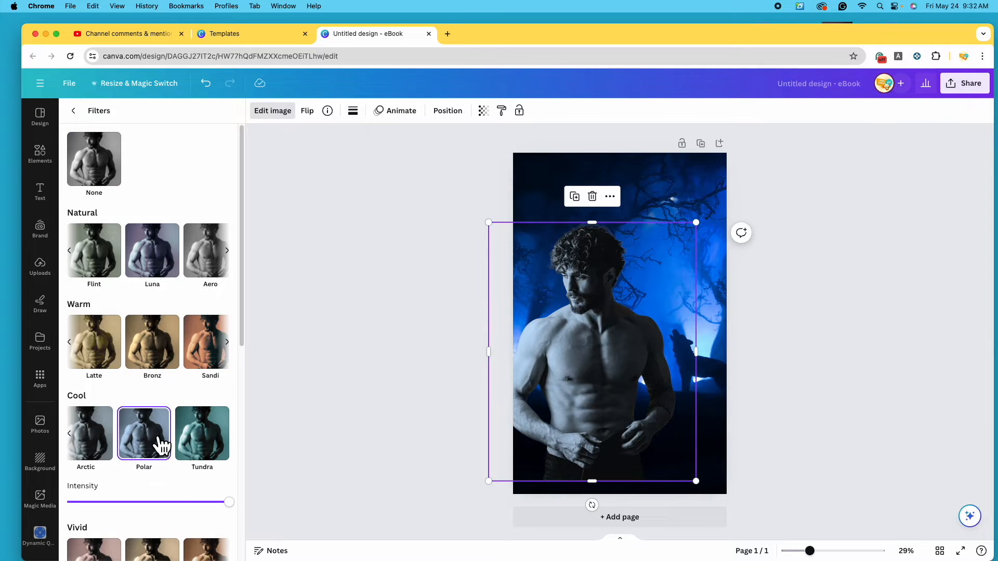
pyautogui.click(84, 119)
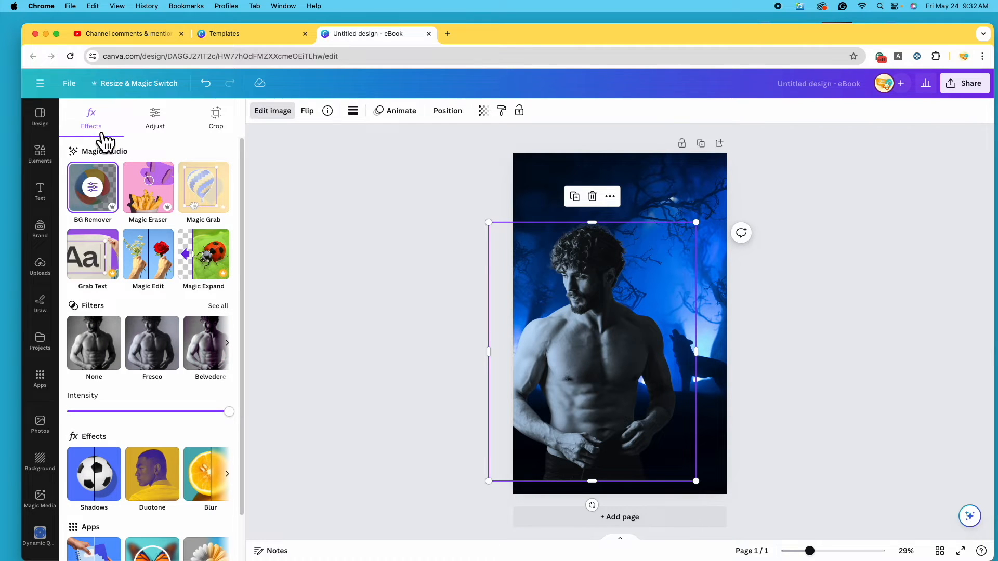
# Cool the man's photo to Temperature -100, shift its tint and raise brightness
pyautogui.click(171, 127)
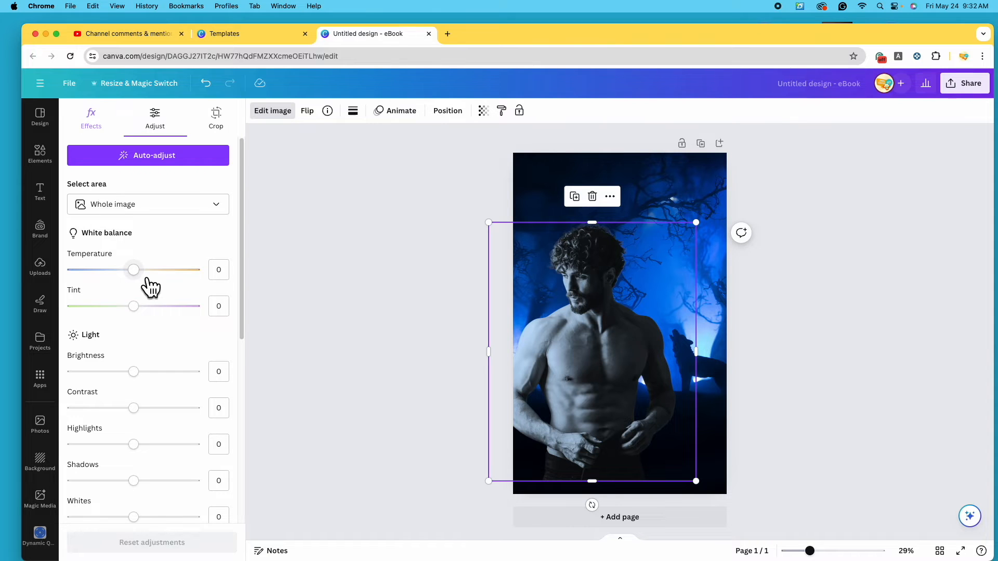
pyautogui.moveTo(145, 279); pyautogui.dragTo(78, 279)
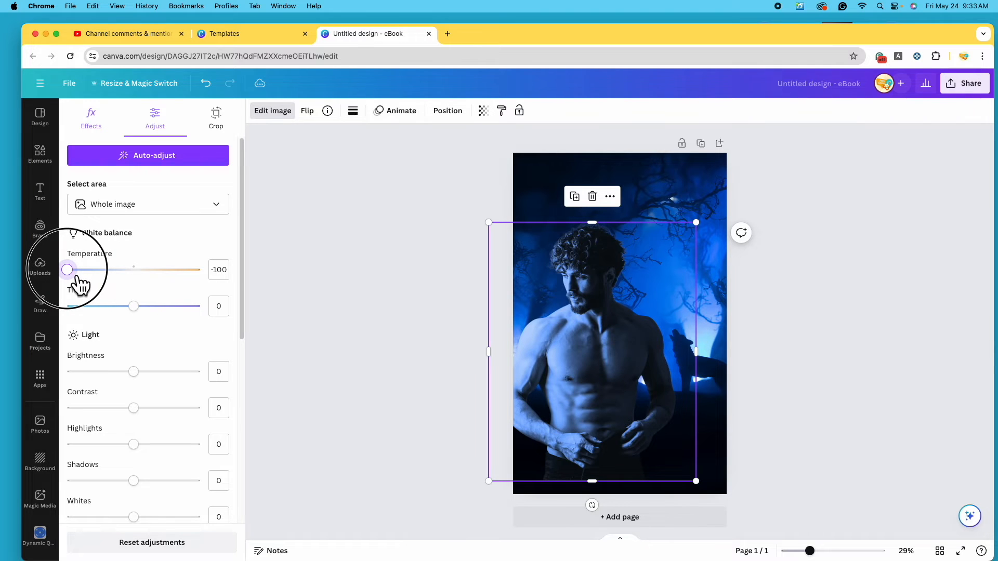
pyautogui.moveTo(77, 278); pyautogui.dragTo(78, 279)
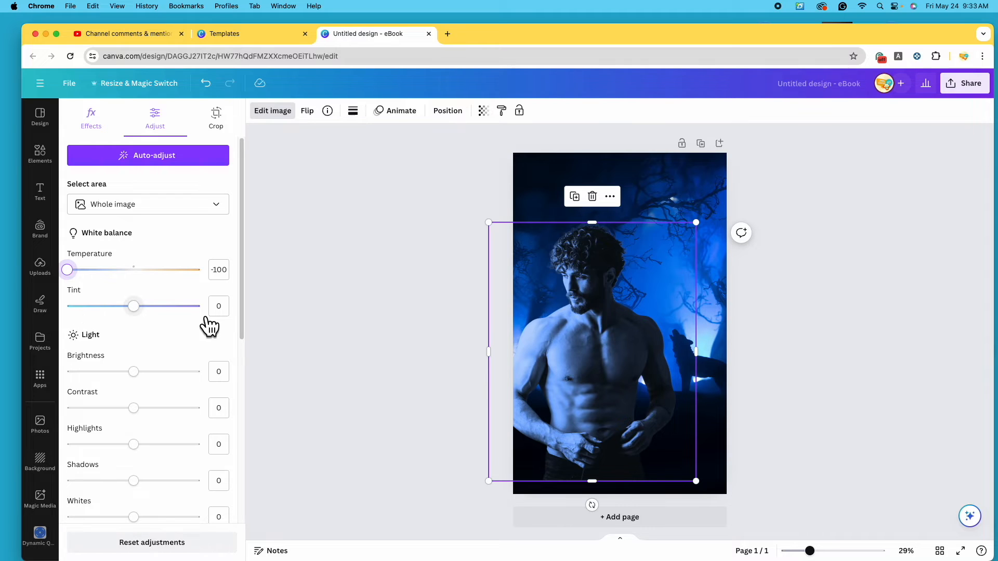
pyautogui.moveTo(141, 307); pyautogui.dragTo(153, 331)
pyautogui.moveTo(134, 371); pyautogui.dragTo(160, 426)
# Adjust the highlights, pull the tint back below zero, and review the remaining sliders
pyautogui.scroll(-1, 156, 442)
pyautogui.click(138, 425)
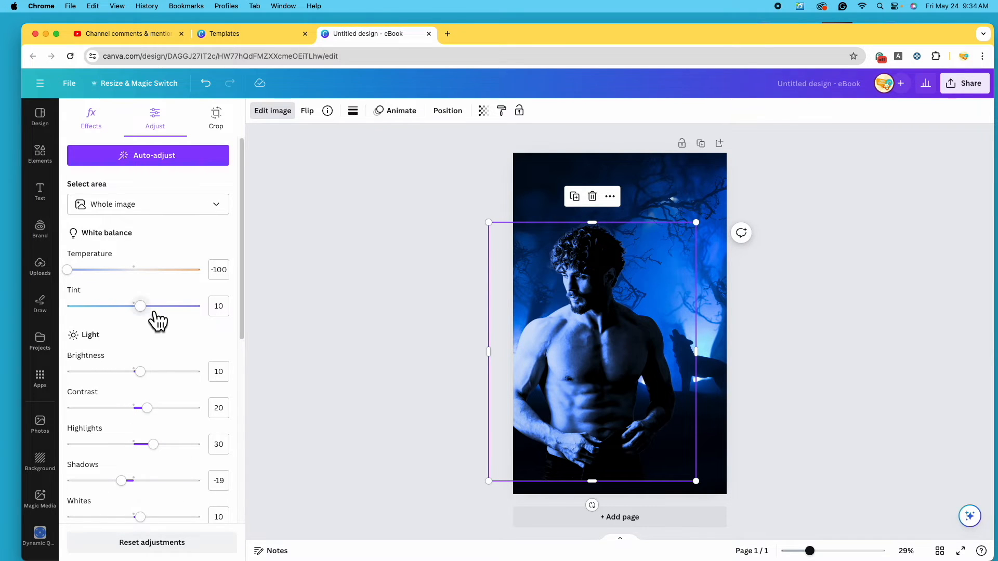
pyautogui.moveTo(152, 314)
pyautogui.mouseDown()
pyautogui.moveTo(135, 313)
pyautogui.moveTo(147, 319)
pyautogui.mouseUp()
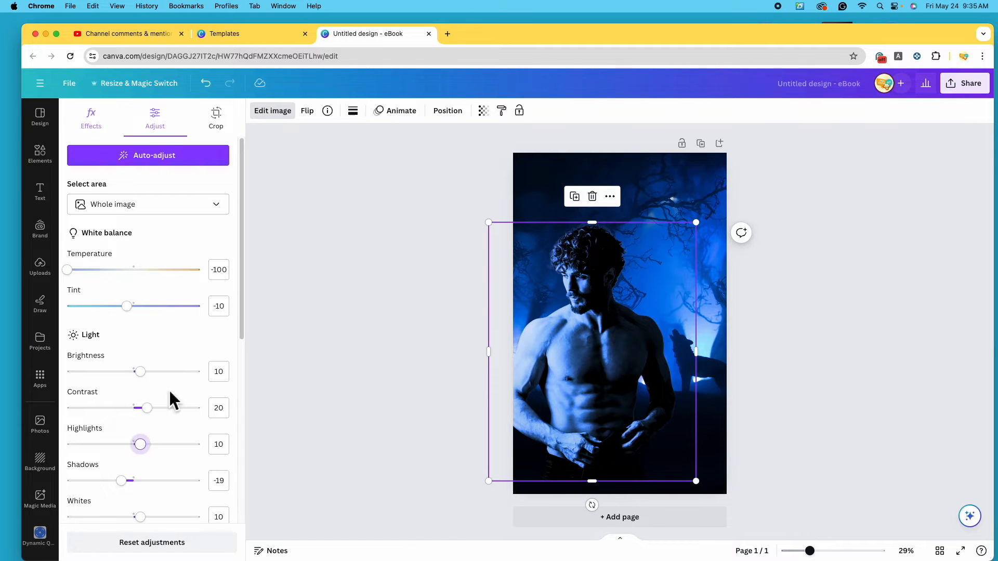
pyautogui.scroll(-1, 170, 389)
pyautogui.scroll(-3, 235, 455)
pyautogui.scroll(-5, 222, 426)
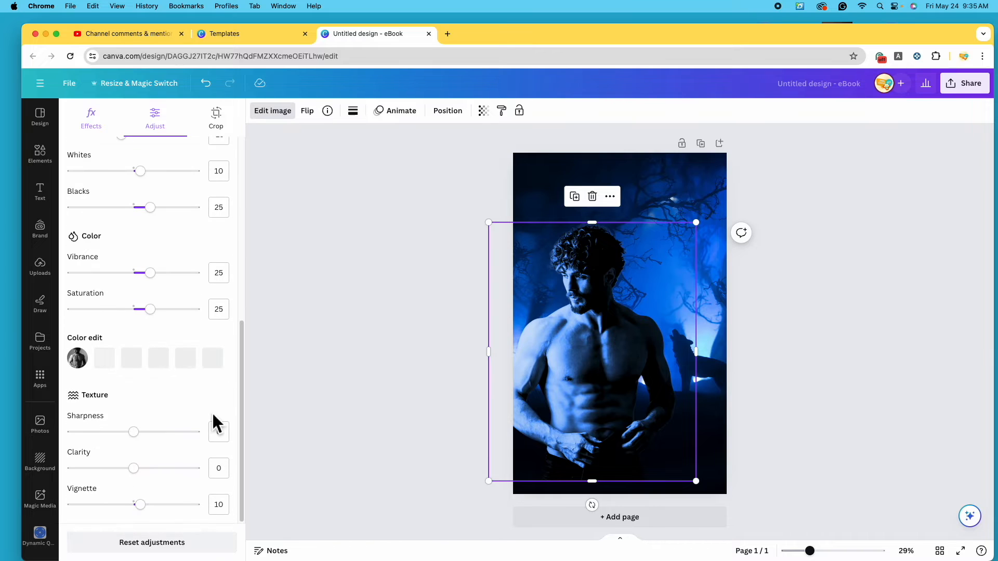
pyautogui.scroll(6, 189, 410)
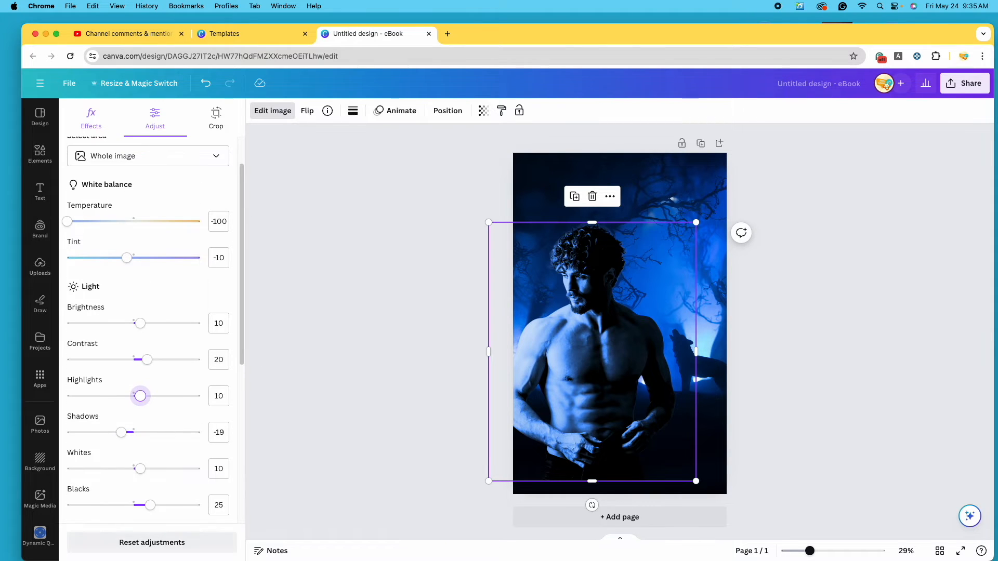
pyautogui.scroll(1, 201, 401)
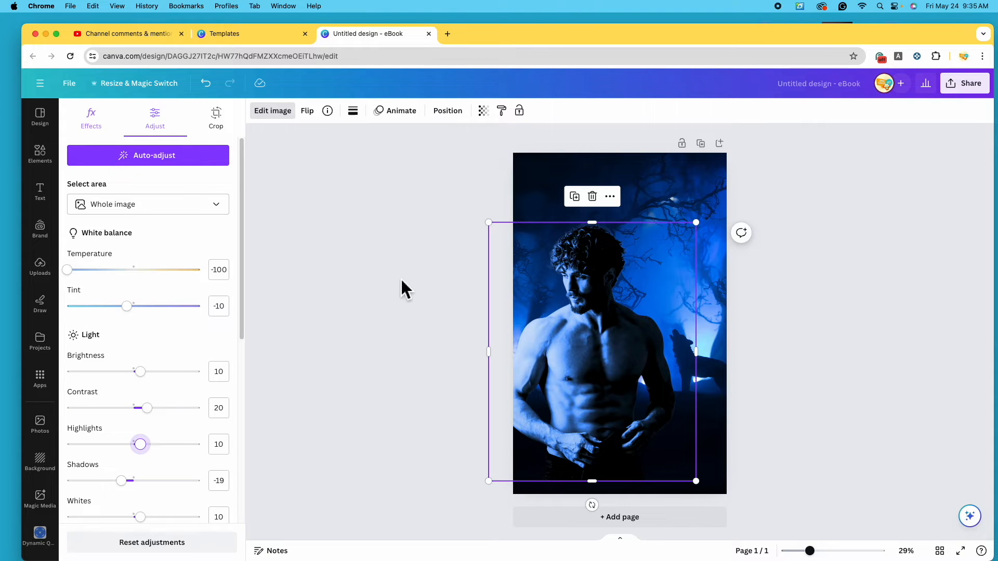
pyautogui.click(423, 340)
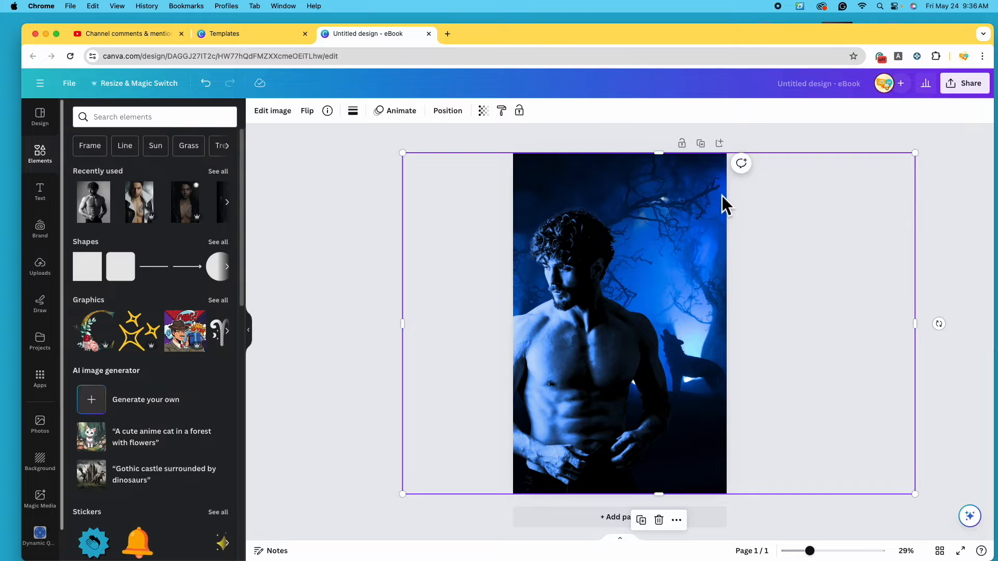
# Give the forest background the same Polar filter as the man
pyautogui.click(281, 112)
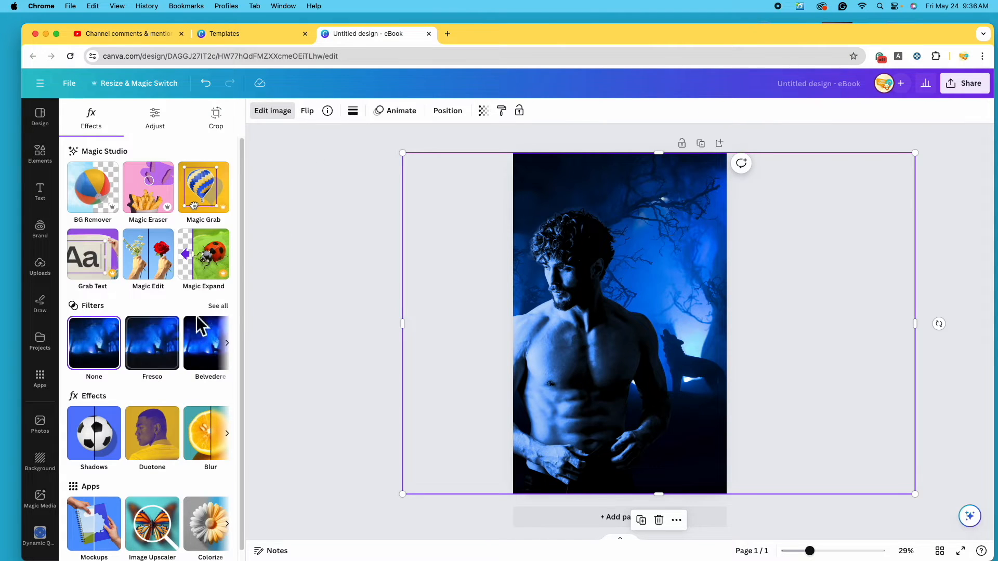
pyautogui.click(219, 306)
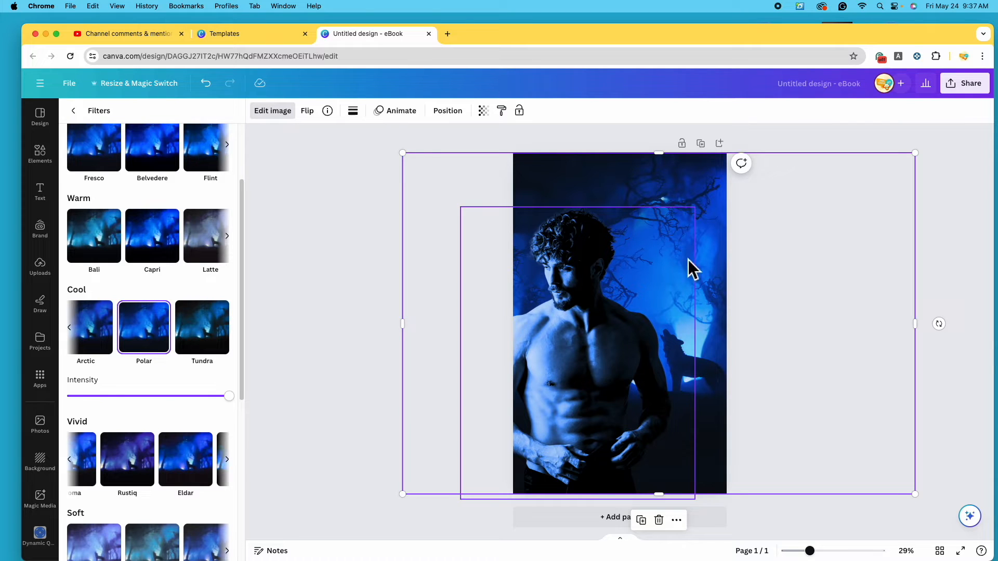
pyautogui.scroll(3, 138, 281)
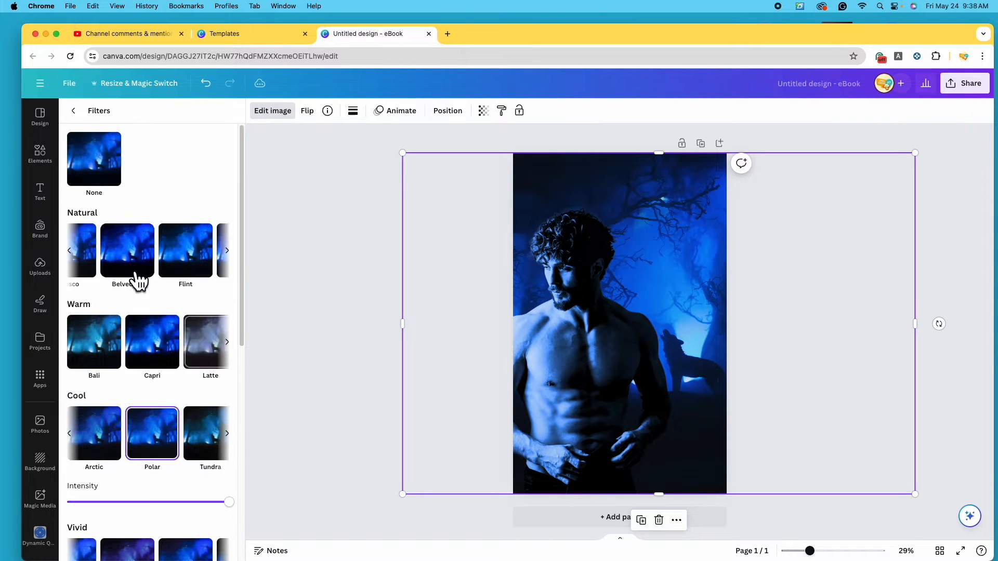
pyautogui.click(77, 111)
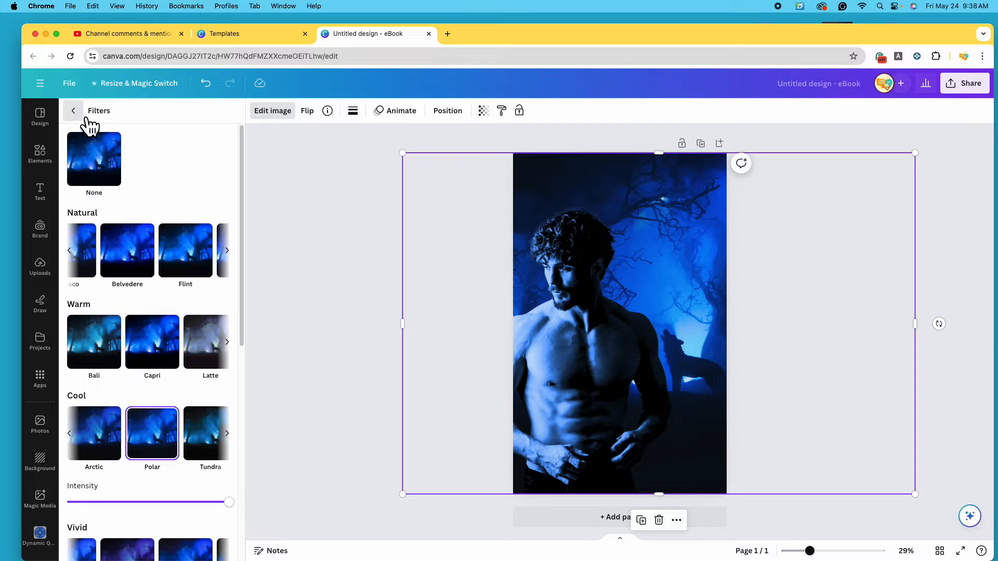
# Adjust the forest background: Brightness 10, Contrast 23, Blacks 20, Saturation -5, Vignette 30
pyautogui.click(168, 132)
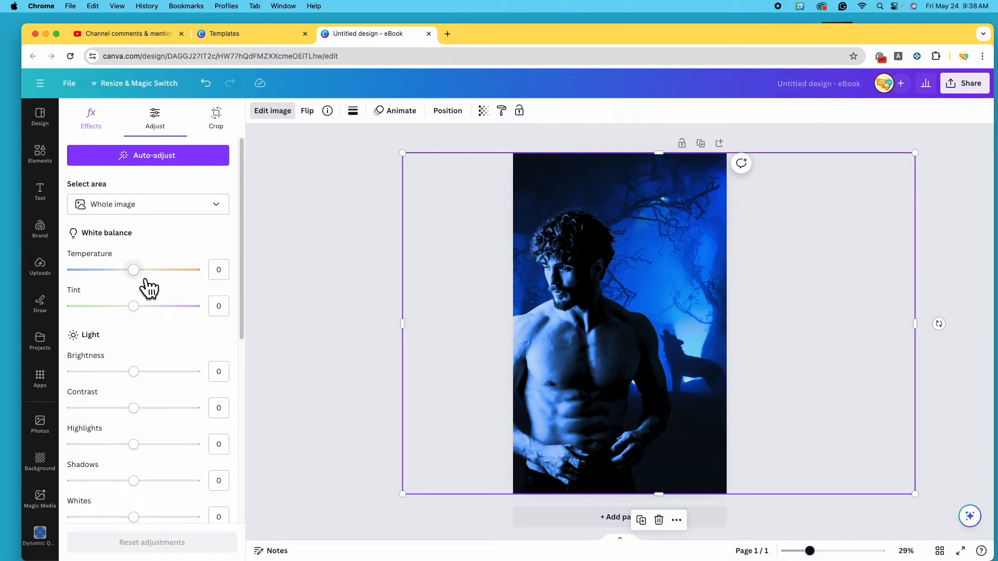
pyautogui.moveTo(135, 372); pyautogui.dragTo(139, 373)
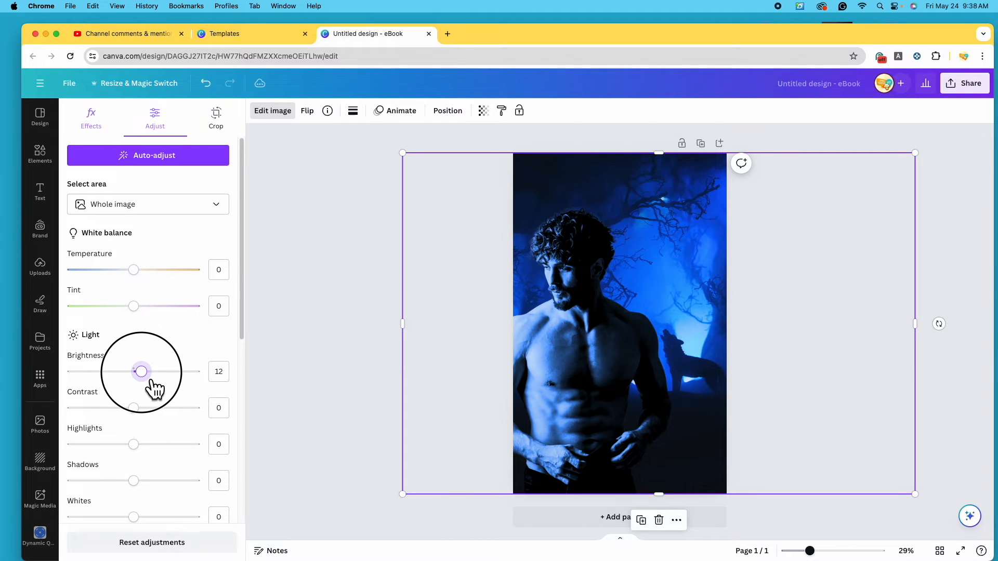
pyautogui.moveTo(133, 408); pyautogui.dragTo(150, 409)
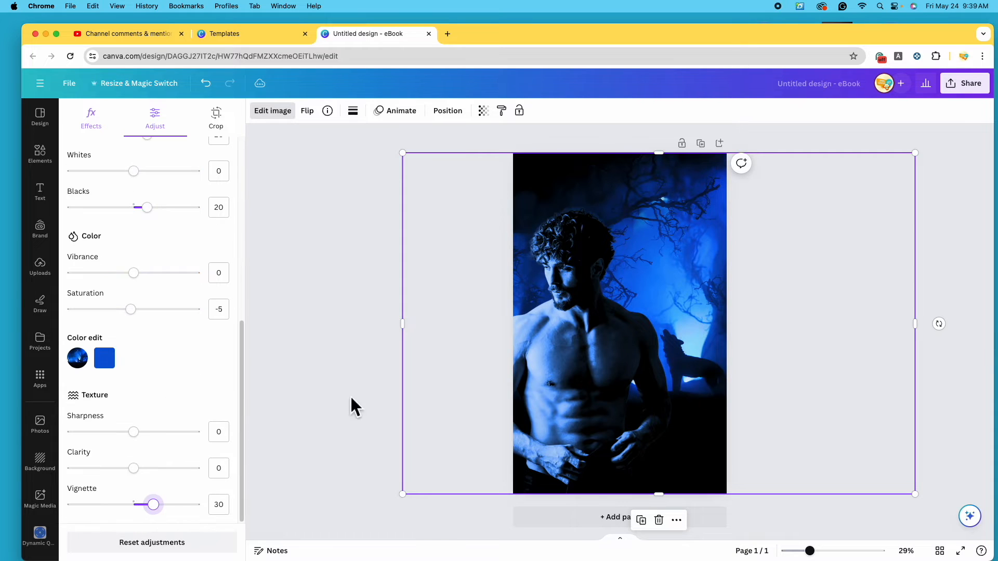
pyautogui.click(338, 334)
pyautogui.click(338, 333)
pyautogui.click(611, 394)
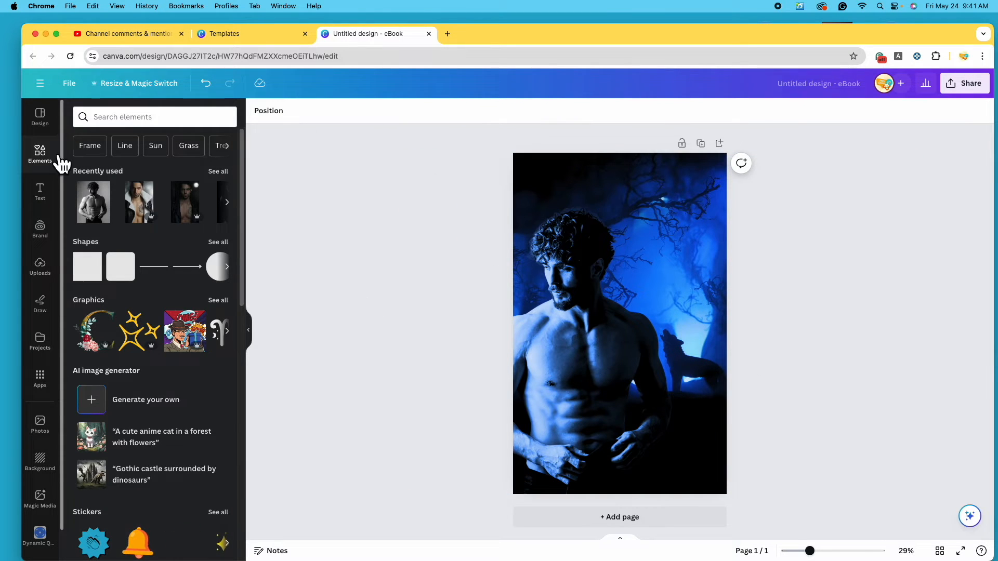
# Add the 'Not old, VINTAGE' font combination from the Text panel onto the cover
pyautogui.click(40, 192)
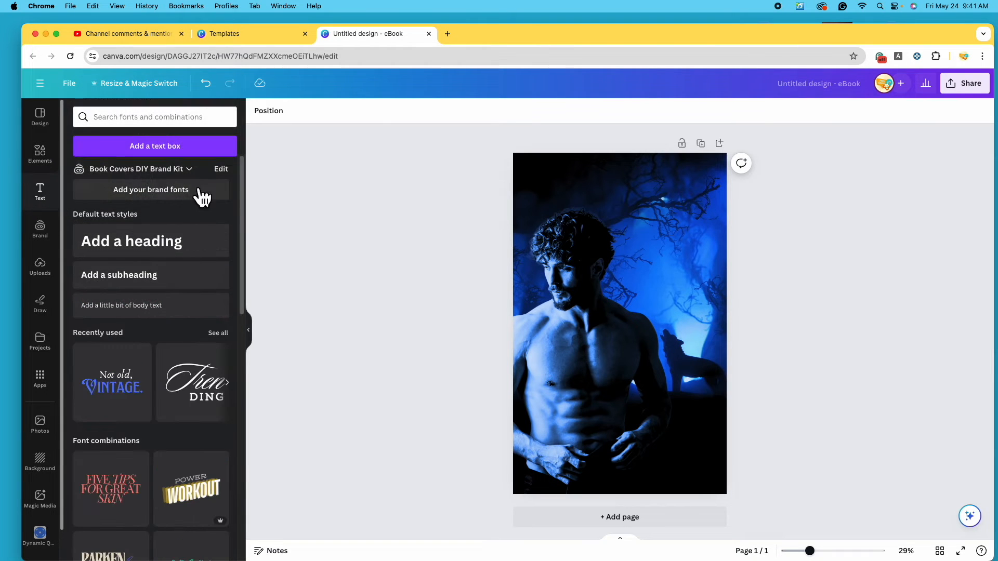
pyautogui.scroll(-5, 232, 246)
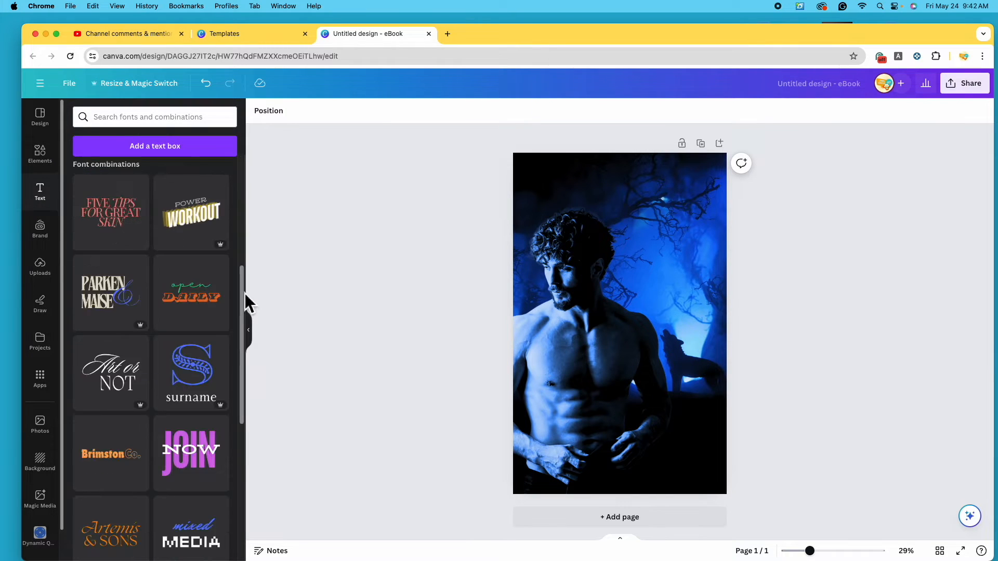
pyautogui.moveTo(245, 294); pyautogui.dragTo(129, 476)
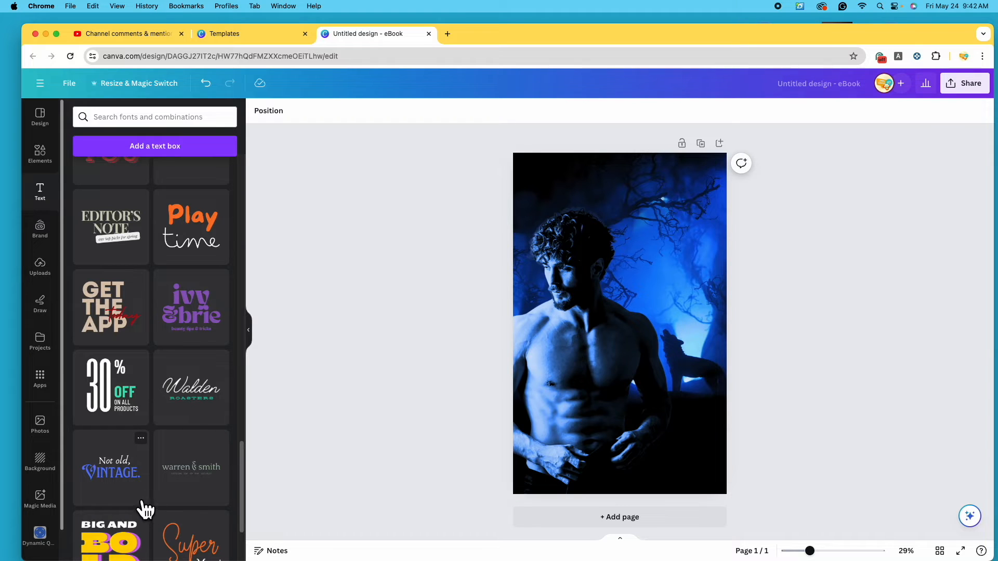
pyautogui.click(121, 486)
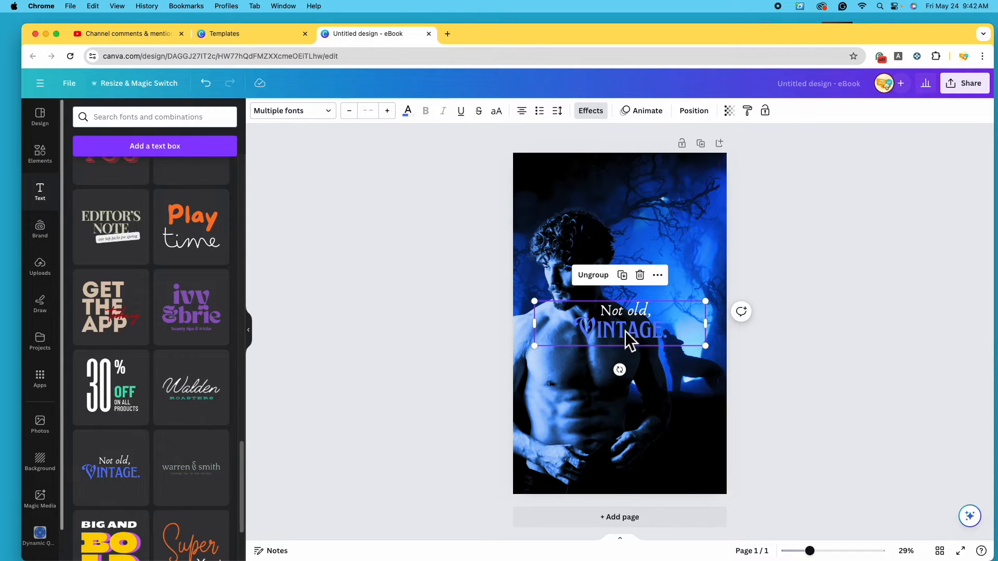
# Ungroup the text combination and rearrange the 'Not old,' and VINTAGE lines
pyautogui.moveTo(625, 332); pyautogui.dragTo(626, 316)
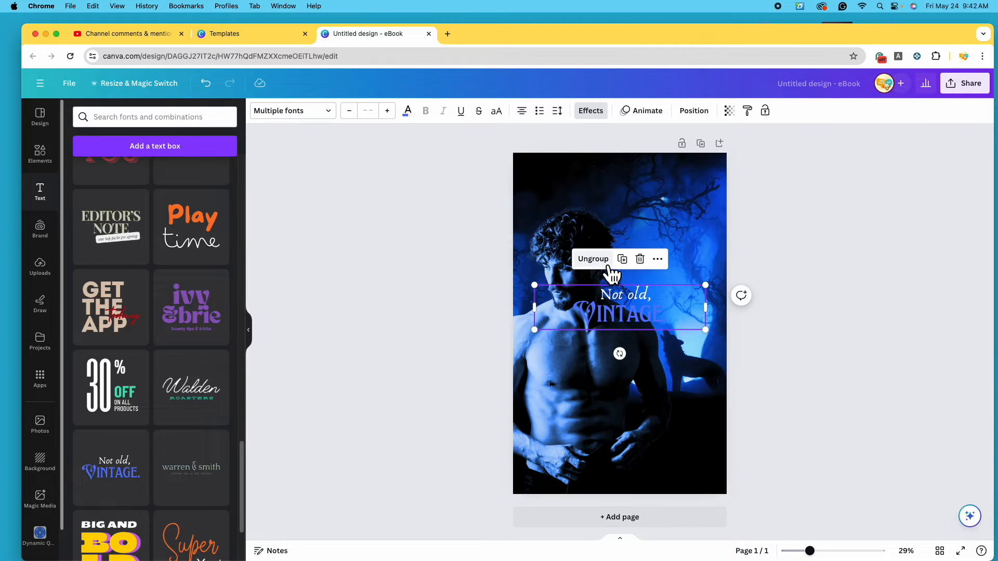
pyautogui.click(593, 259)
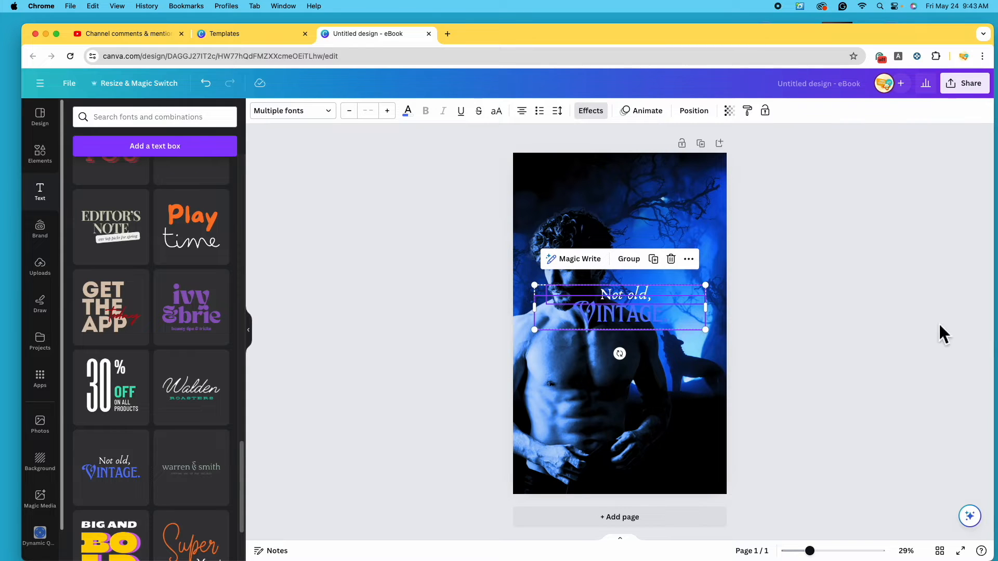
pyautogui.click(870, 320)
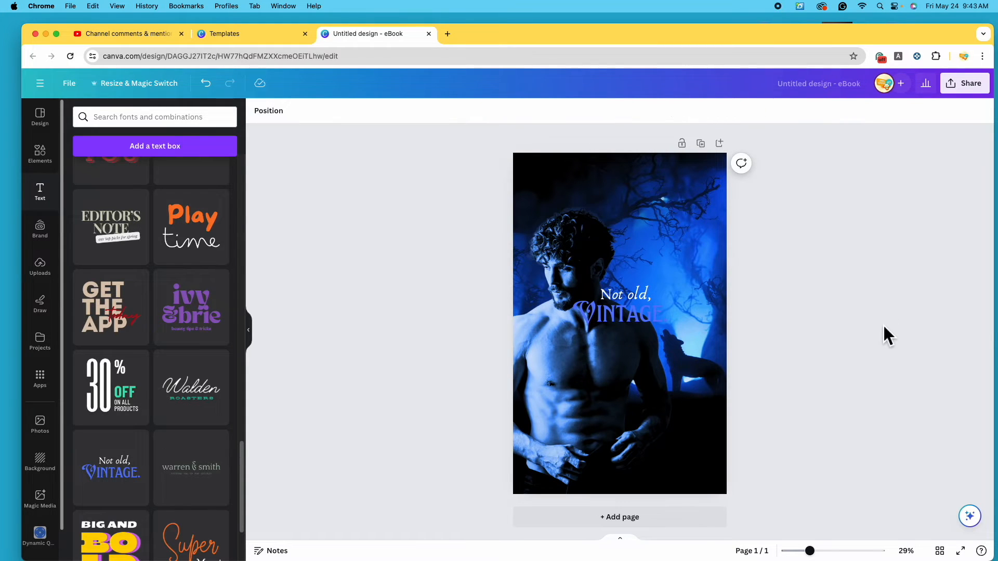
pyautogui.click(648, 326)
pyautogui.moveTo(650, 328); pyautogui.dragTo(650, 362)
pyautogui.moveTo(633, 296)
pyautogui.mouseDown()
pyautogui.moveTo(646, 263)
pyautogui.moveTo(624, 312)
pyautogui.mouseUp()
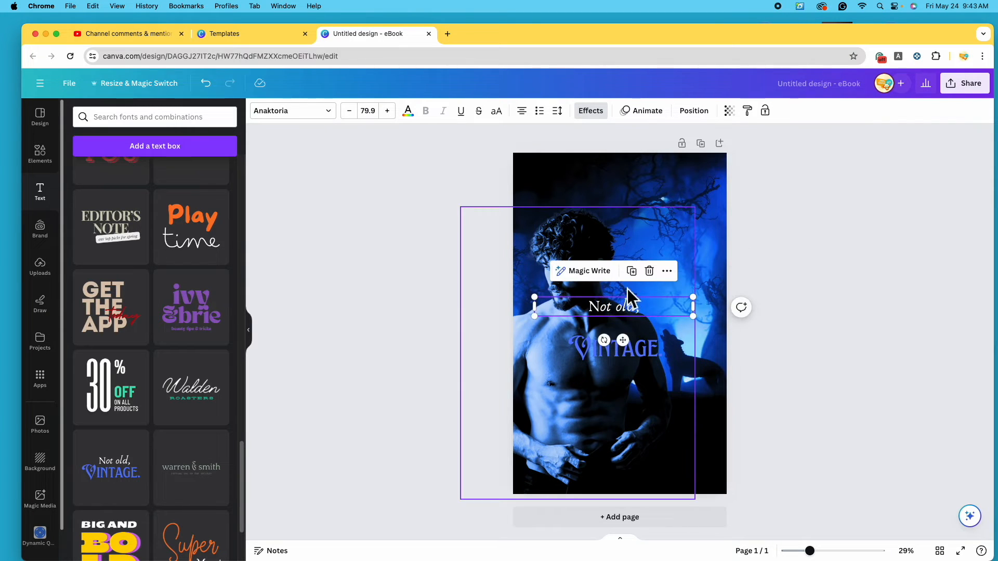
# Shift VINTAGE slightly left and delete the 'Not old,' line
pyautogui.click(636, 355)
pyautogui.moveTo(636, 355); pyautogui.dragTo(626, 356)
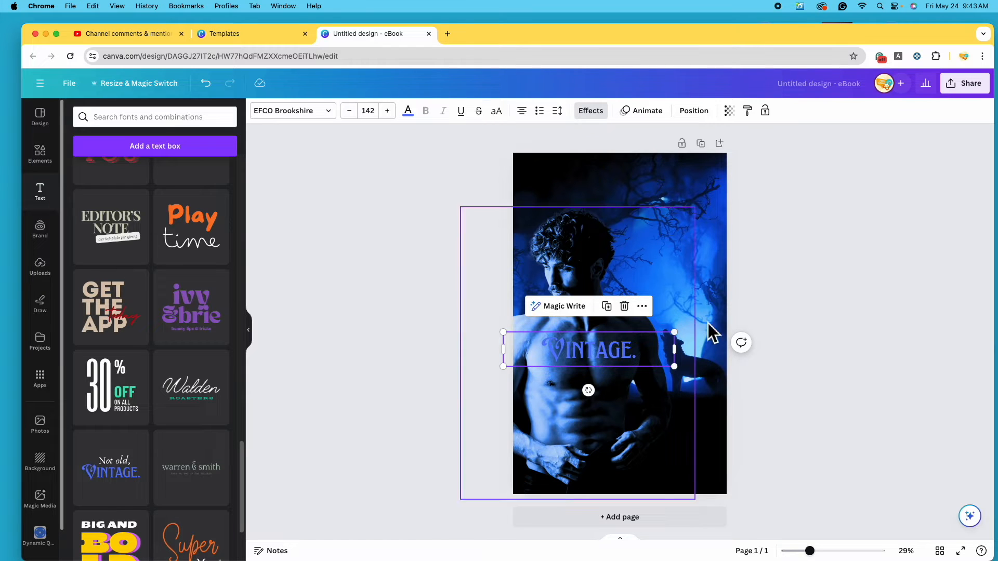
pyautogui.click(663, 311)
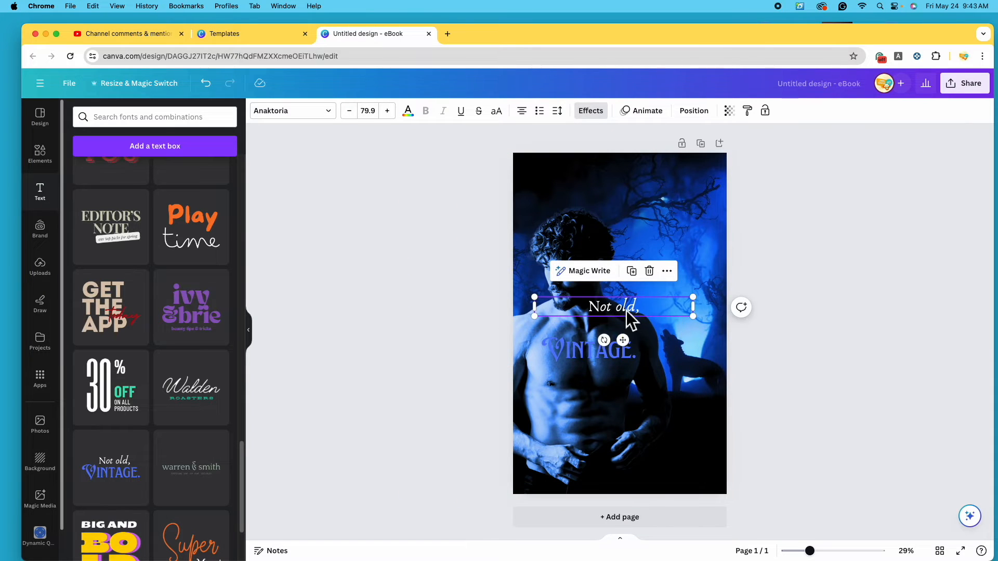
pyautogui.click(650, 271)
pyautogui.click(613, 351)
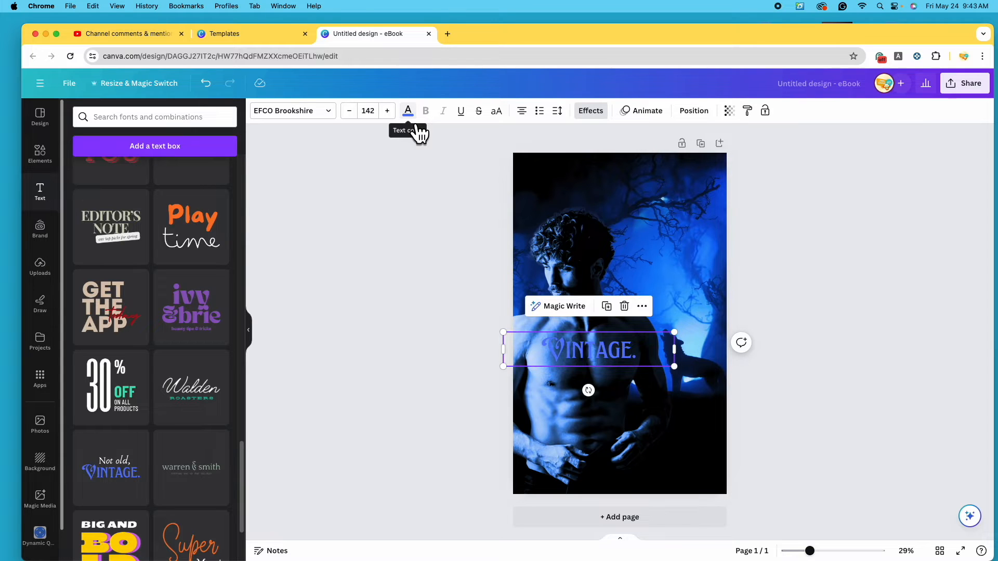
# Try white, turquoise and red default swatches on the VINTAGE text
pyautogui.click(422, 121)
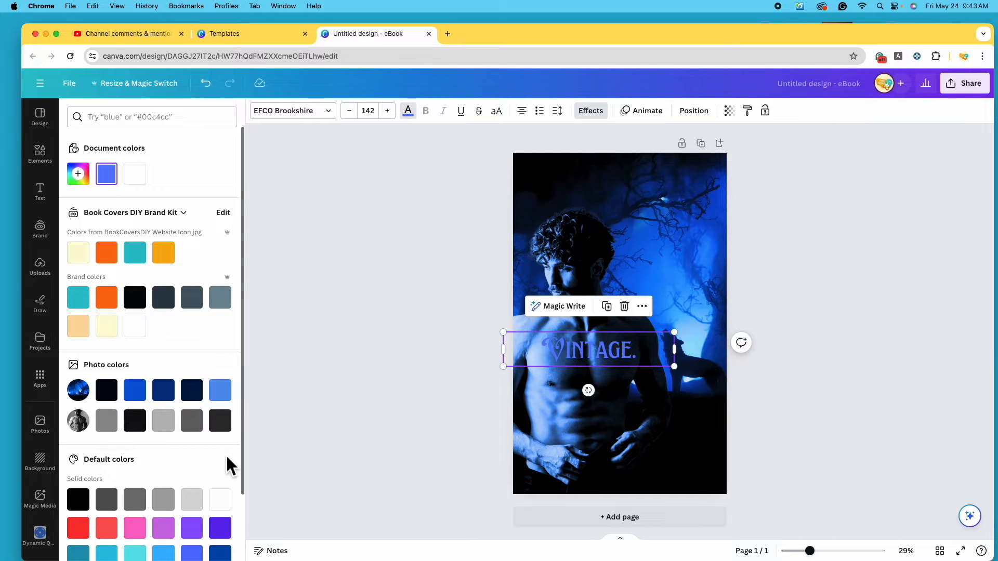
pyautogui.scroll(-3, 227, 458)
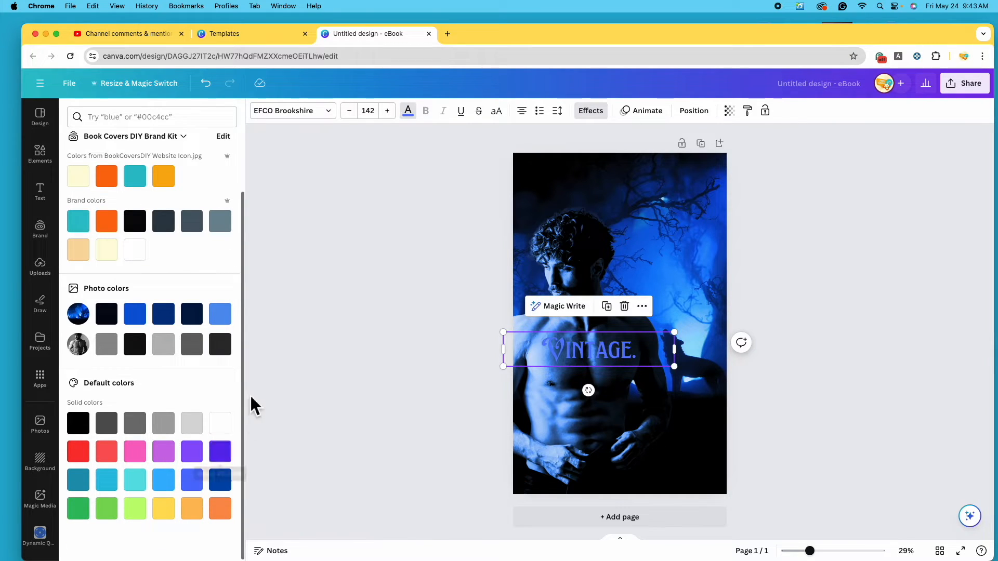
pyautogui.click(220, 425)
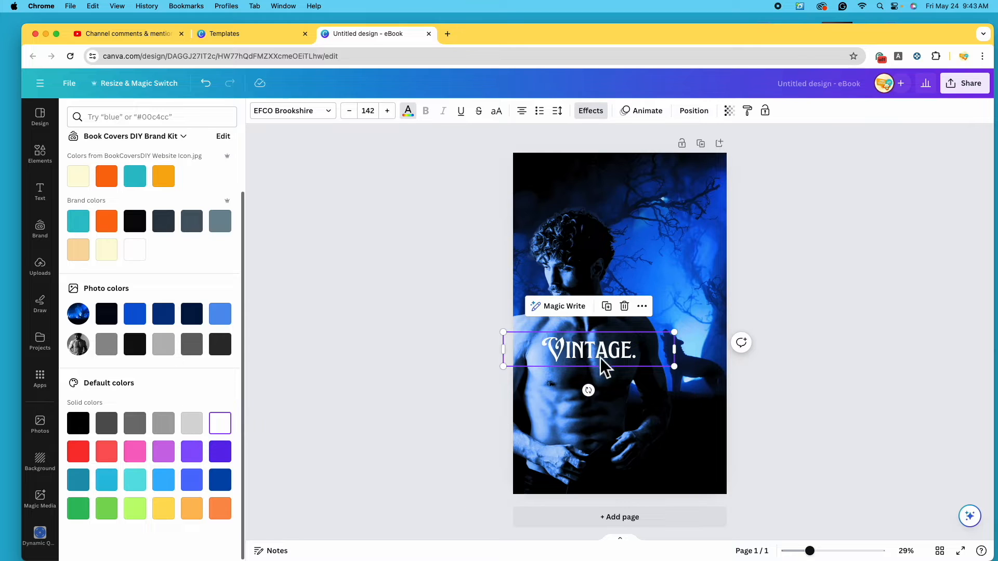
pyautogui.click(135, 480)
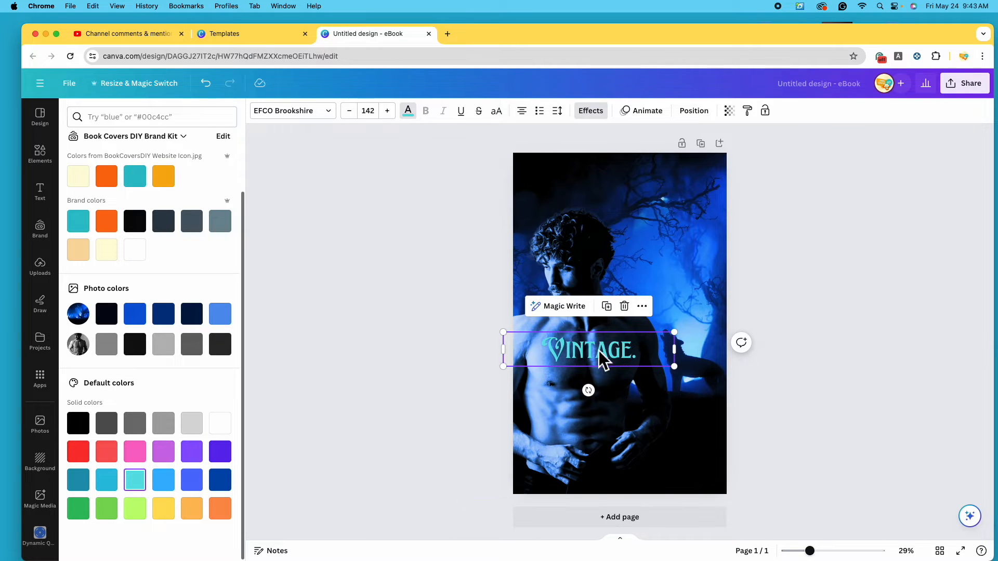
pyautogui.click(78, 452)
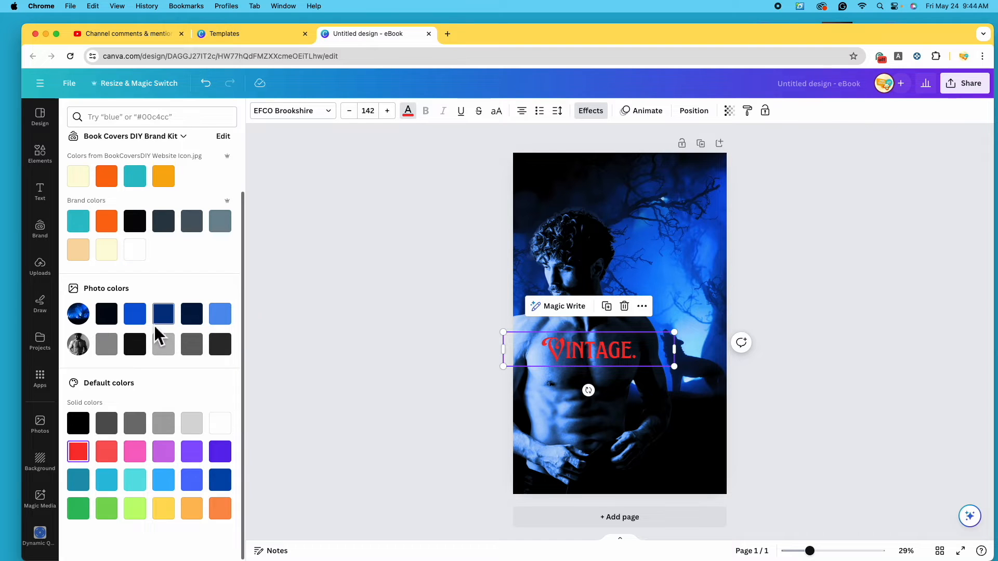
# Compare photo-derived blues, greys and black on VINTAGE, then set it back to white
pyautogui.click(135, 315)
pyautogui.click(165, 313)
pyautogui.click(193, 314)
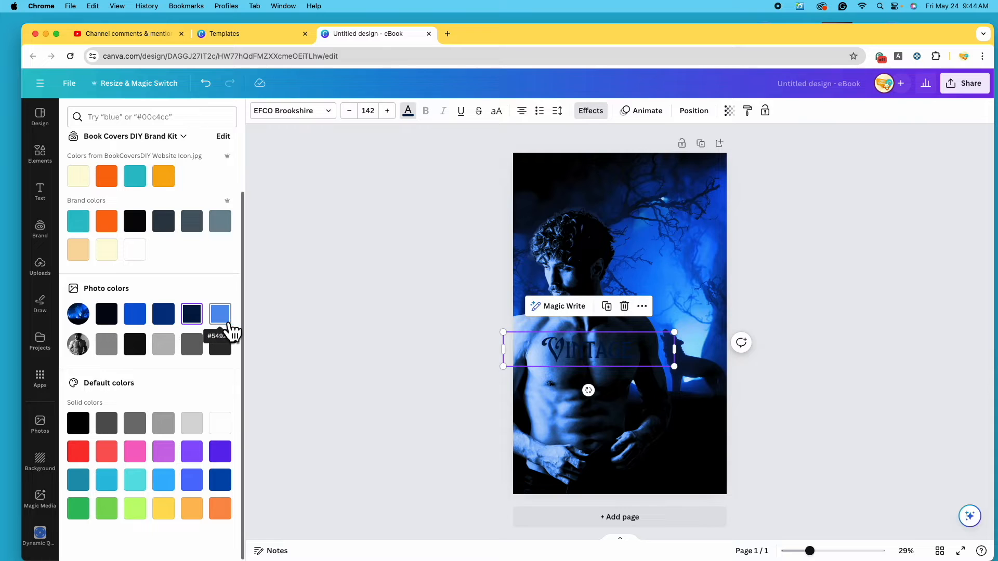
pyautogui.click(223, 318)
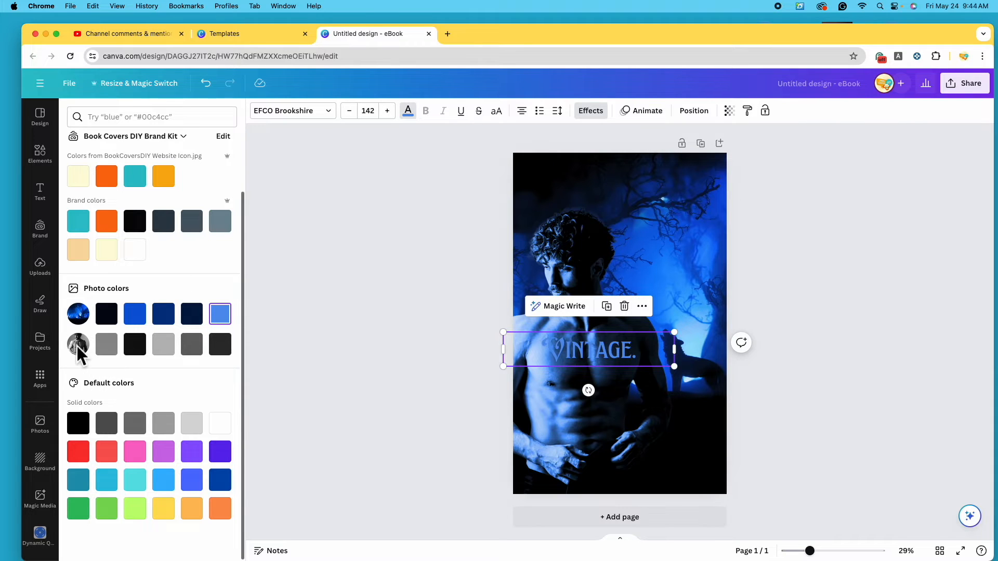
pyautogui.click(106, 345)
pyautogui.click(135, 345)
pyautogui.click(163, 346)
pyautogui.click(191, 345)
pyautogui.click(220, 345)
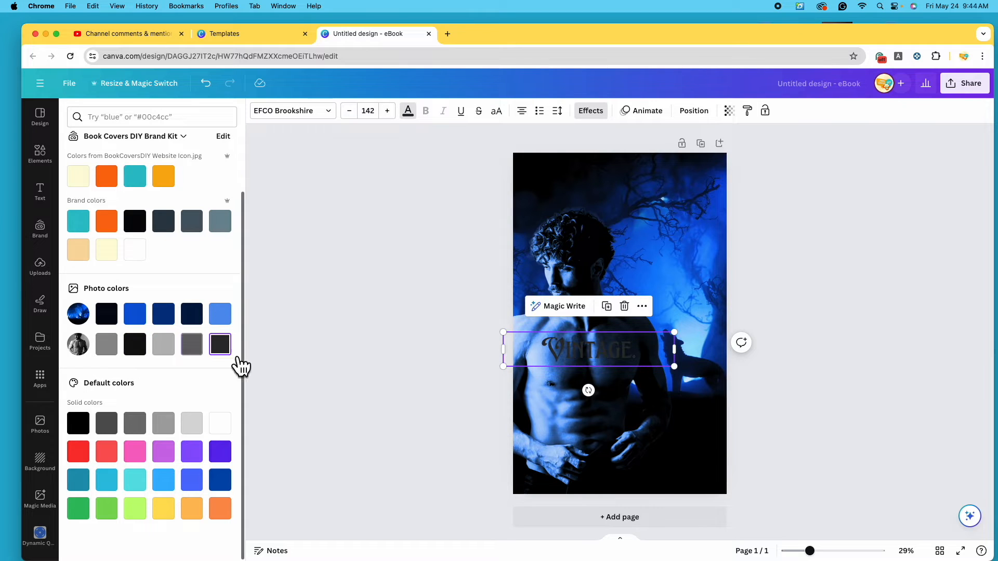
pyautogui.click(232, 433)
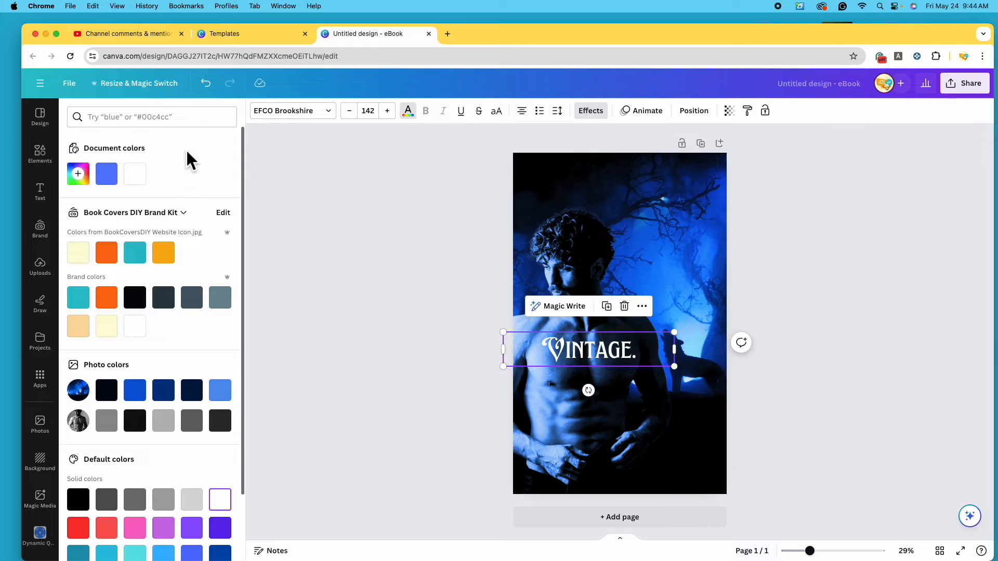
pyautogui.click(94, 183)
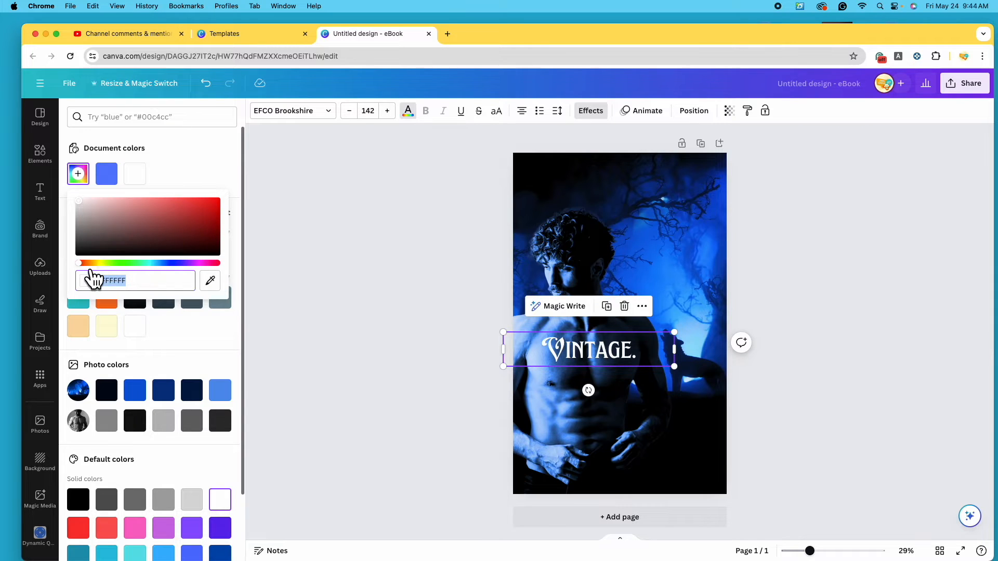
pyautogui.moveTo(100, 263); pyautogui.dragTo(167, 271)
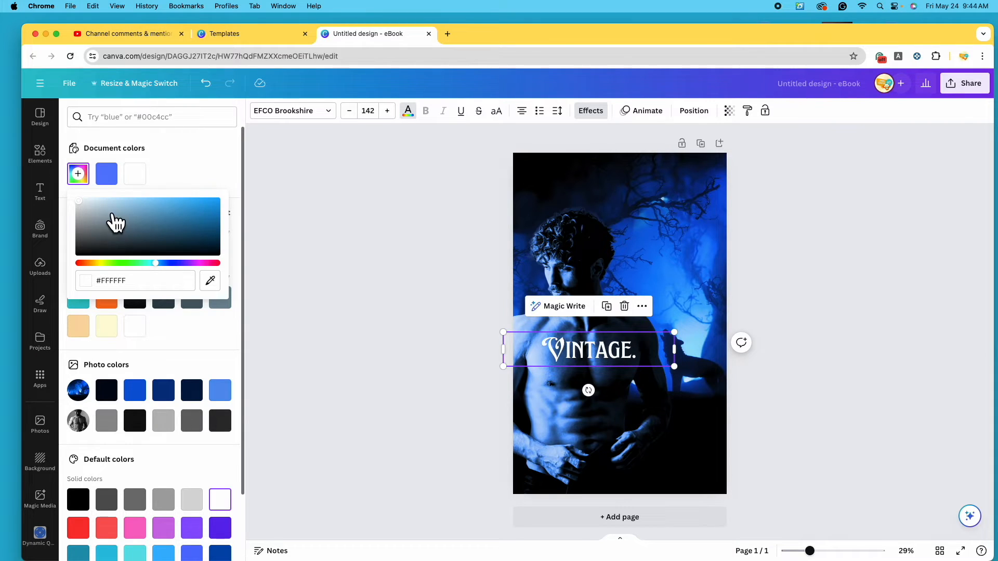
pyautogui.moveTo(91, 211); pyautogui.dragTo(132, 209)
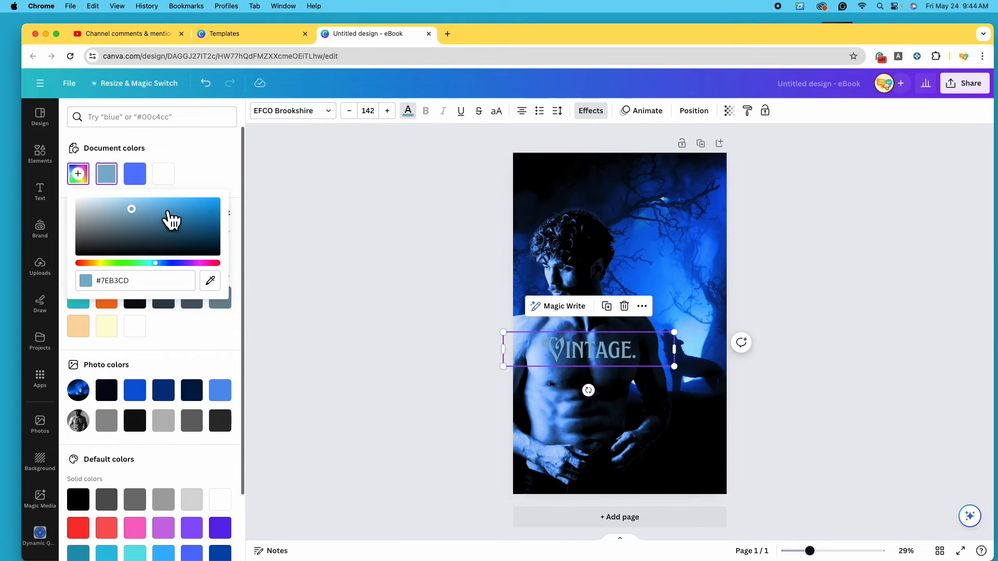
pyautogui.moveTo(137, 214); pyautogui.dragTo(185, 201)
pyautogui.moveTo(159, 266); pyautogui.dragTo(111, 273)
pyautogui.moveTo(196, 214); pyautogui.dragTo(112, 201)
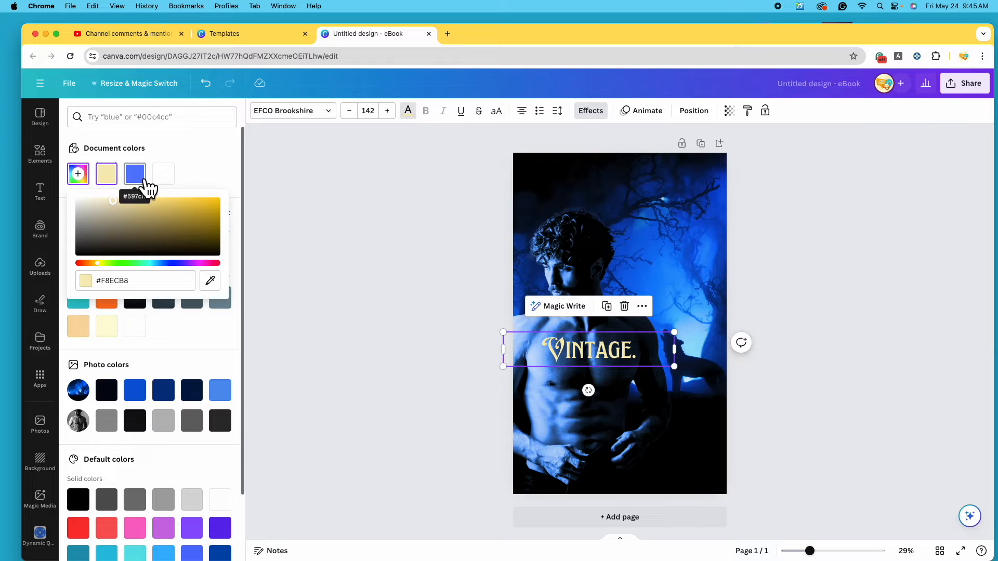
pyautogui.click(146, 180)
pyautogui.click(107, 173)
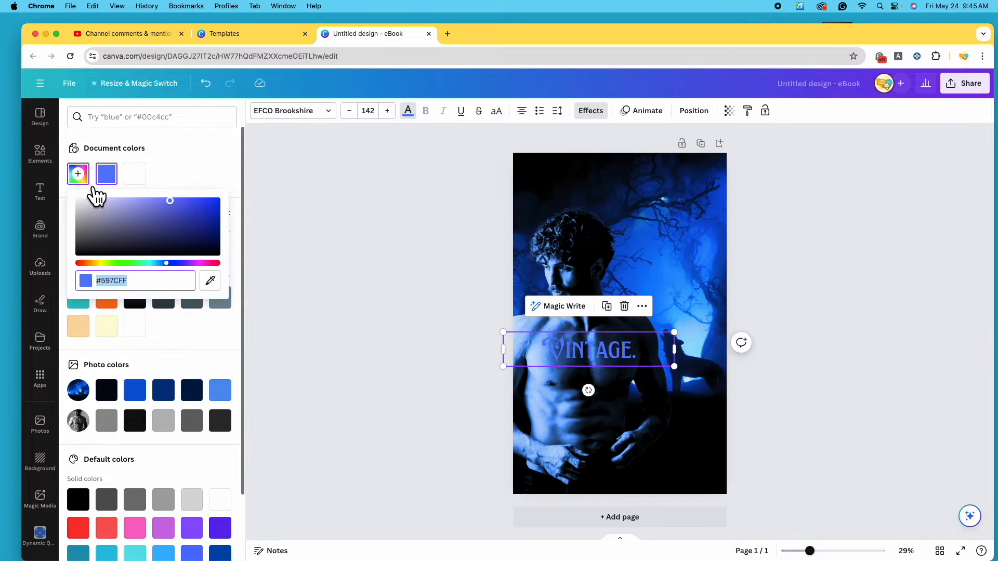
pyautogui.moveTo(170, 201); pyautogui.dragTo(122, 202)
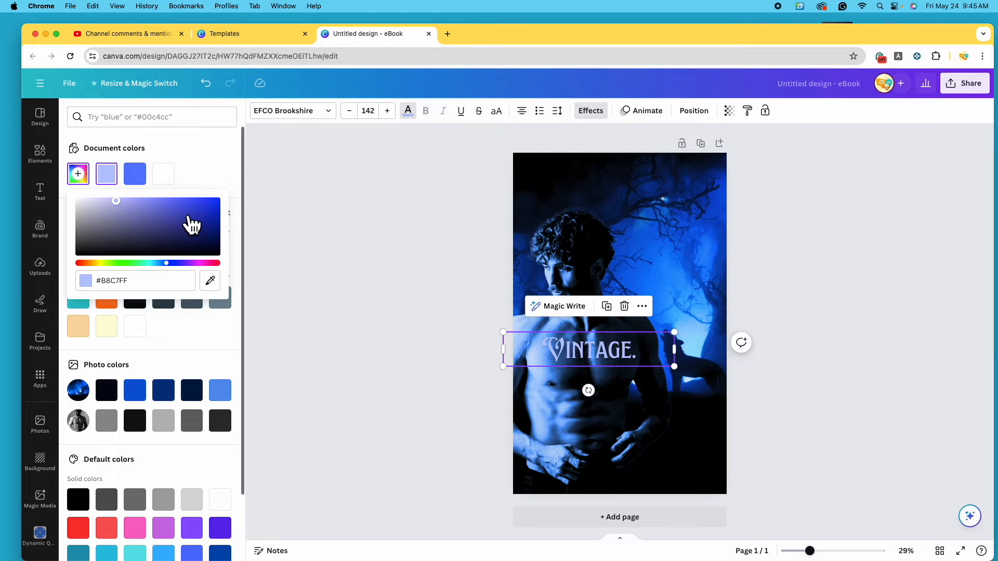
pyautogui.click(175, 180)
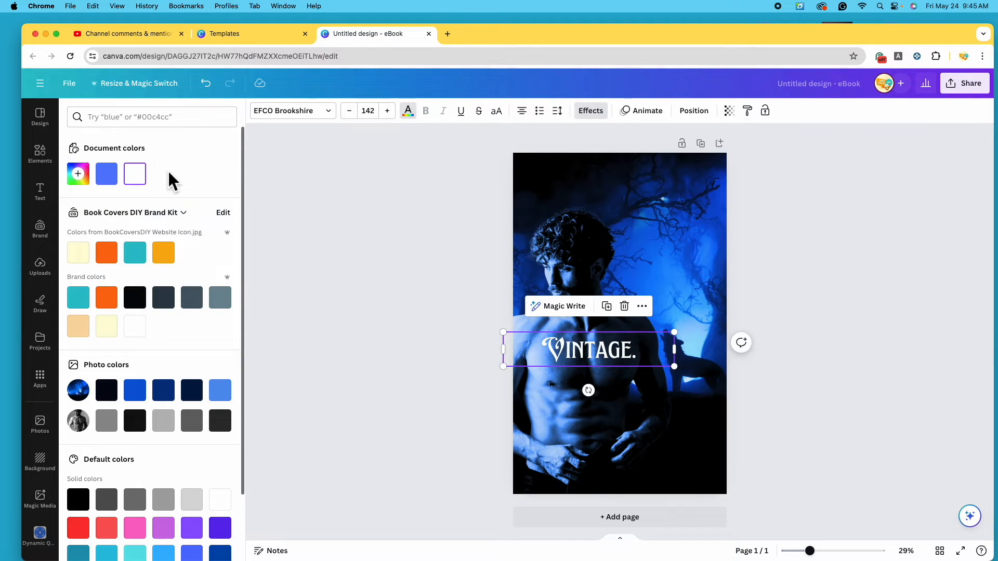
# Retype the heading as 'WOLF' and drag it up to the top of the cover
pyautogui.doubleClick(646, 355)
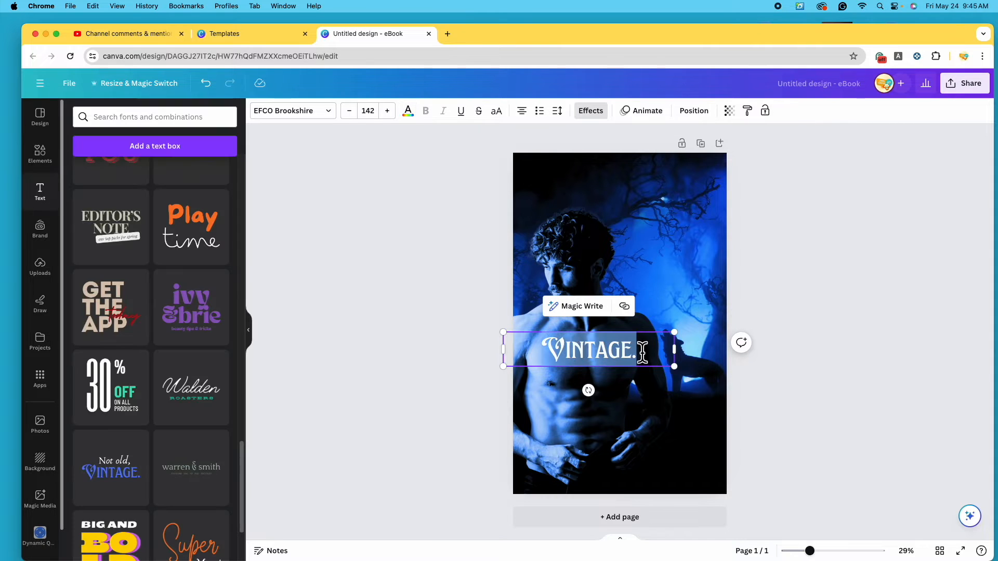
pyautogui.click(647, 358)
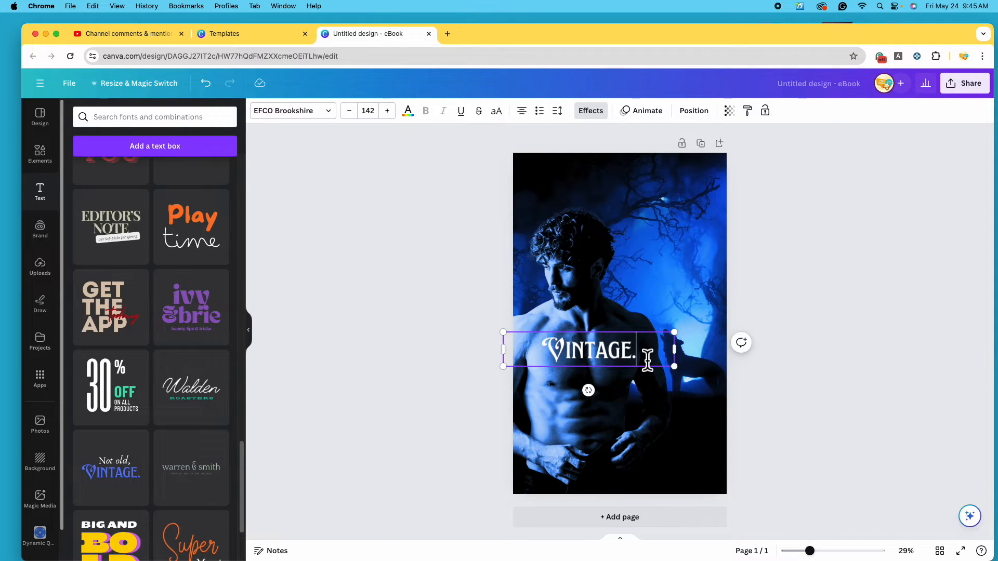
pyautogui.press('super+BackSpace')
pyautogui.write('WOLF')
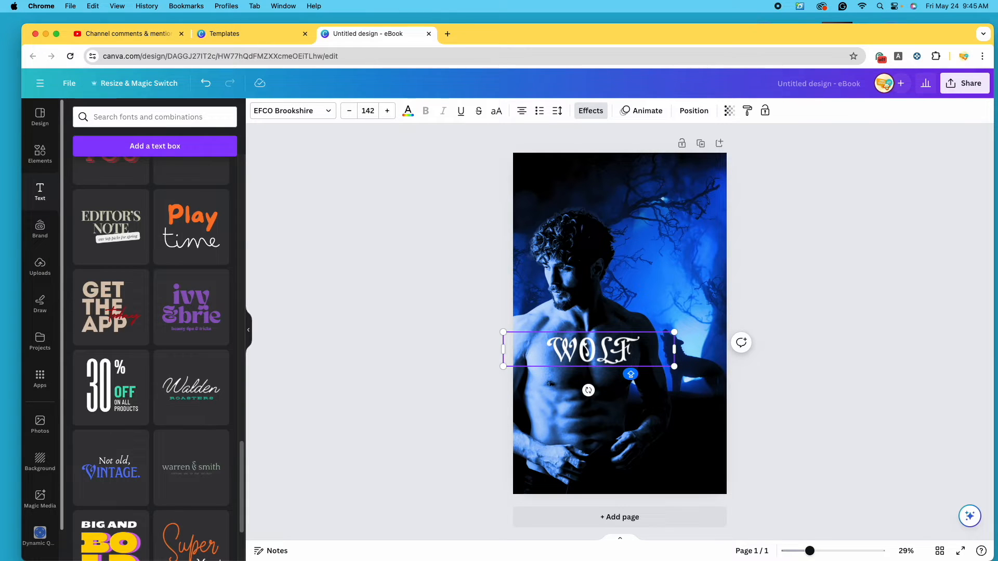
pyautogui.press('BackSpace')
pyautogui.press('BackSpace')
pyautogui.press('BackSpace')
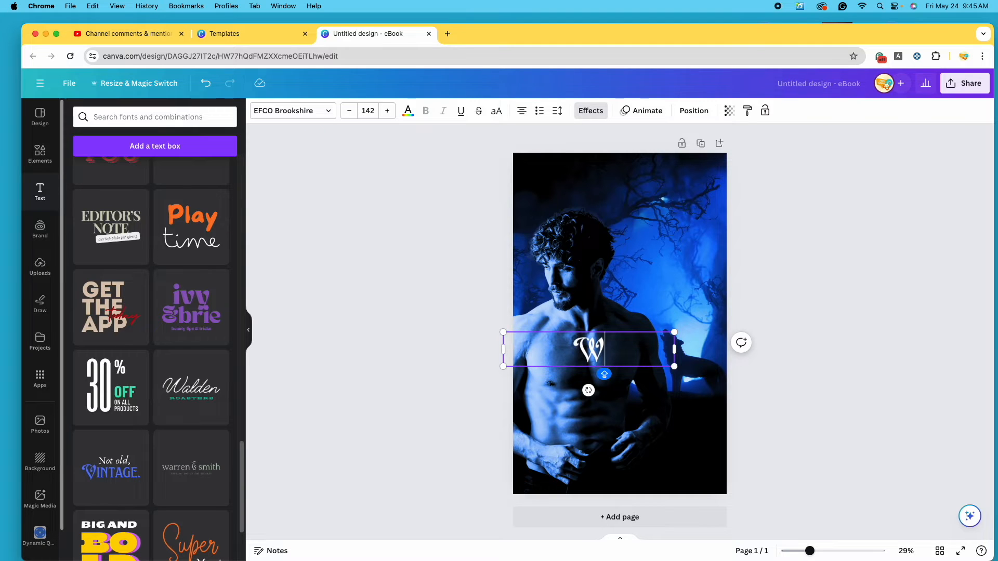
pyautogui.write('o')
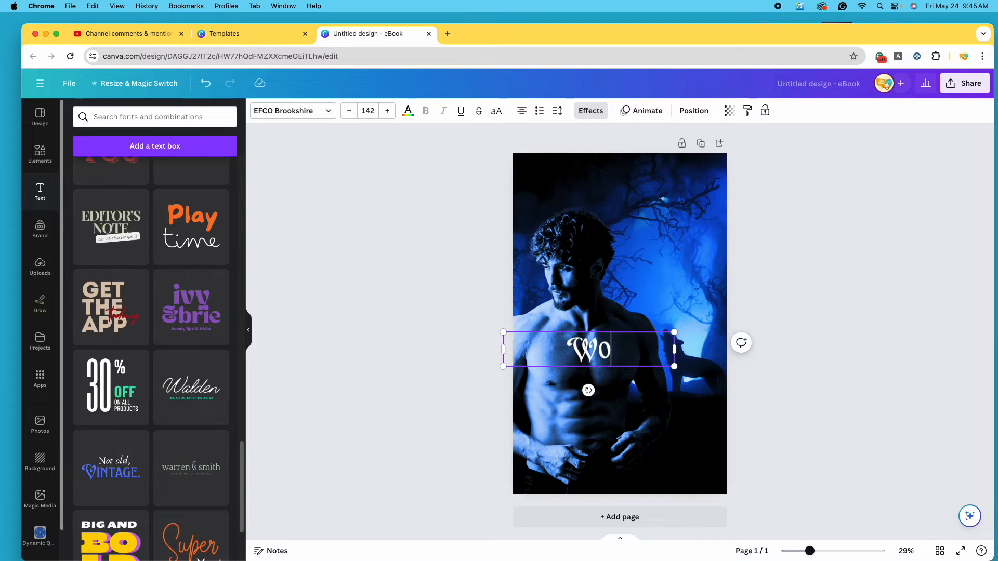
pyautogui.press('BackSpace')
pyautogui.write('OLF')
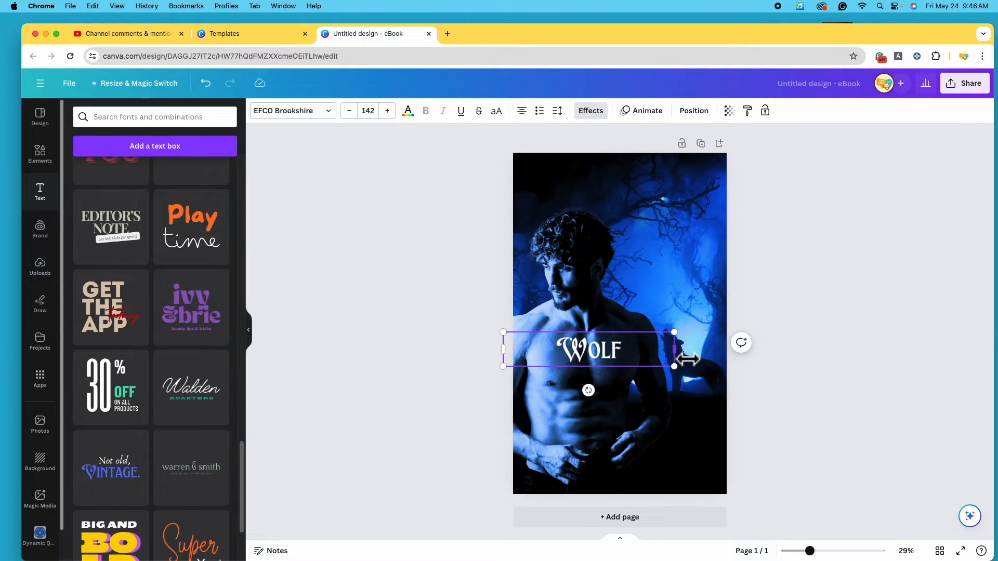
pyautogui.moveTo(677, 351); pyautogui.dragTo(638, 214)
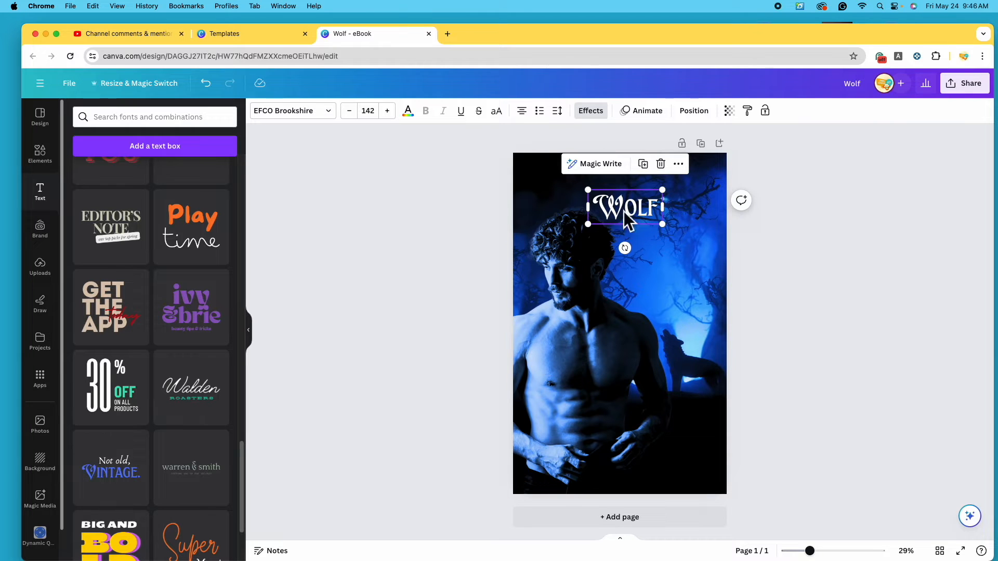
# Scale the WOLF title up from size 231 to font size 279
pyautogui.moveTo(663, 225); pyautogui.dragTo(711, 268)
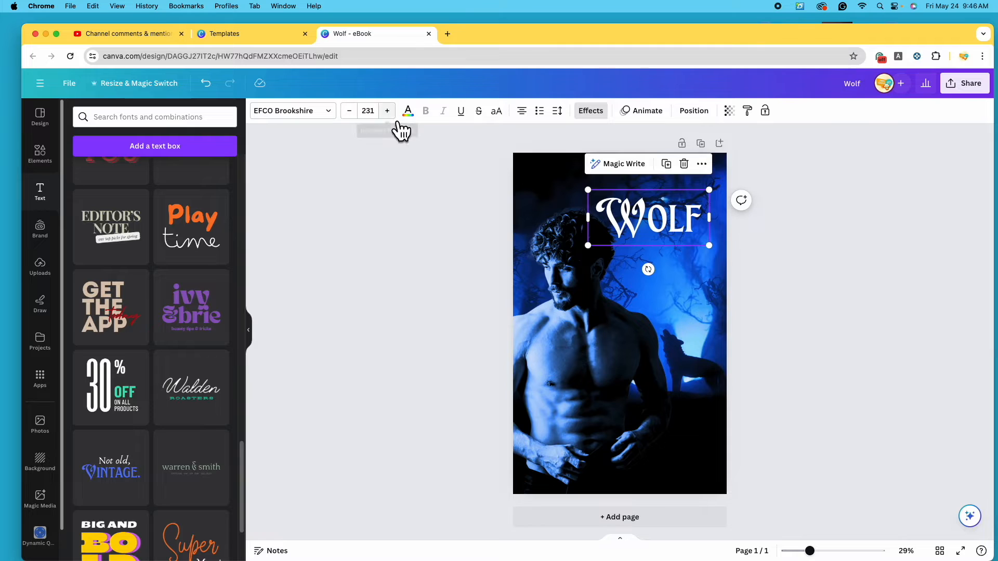
pyautogui.click(375, 116)
pyautogui.scroll(-5, 407, 305)
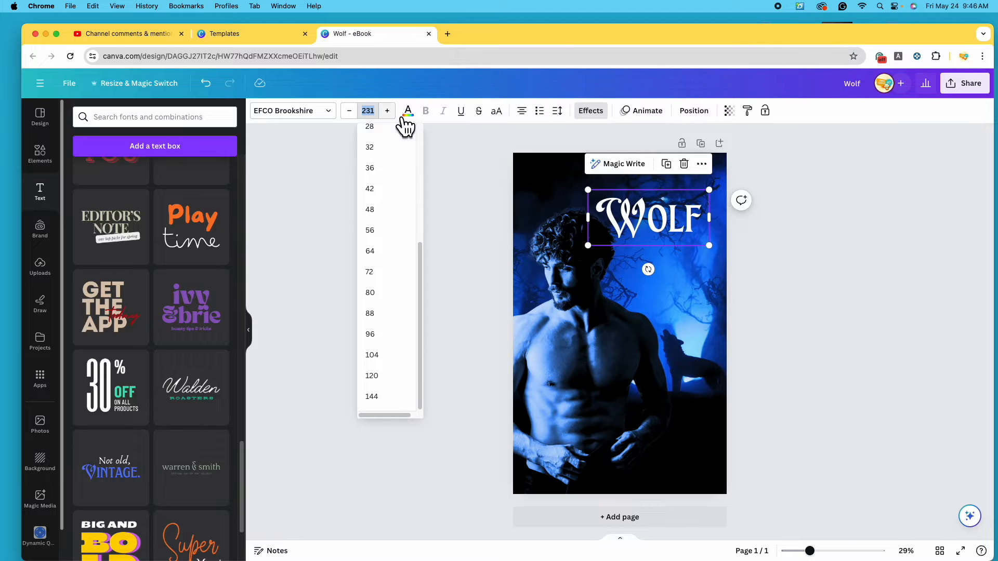
pyautogui.click(389, 111)
pyautogui.click(389, 111)
pyautogui.click(389, 111)
pyautogui.click(389, 112)
pyautogui.click(389, 111)
pyautogui.click(389, 111)
pyautogui.click(389, 111)
pyautogui.click(389, 111)
pyautogui.moveTo(588, 248); pyautogui.dragTo(600, 228)
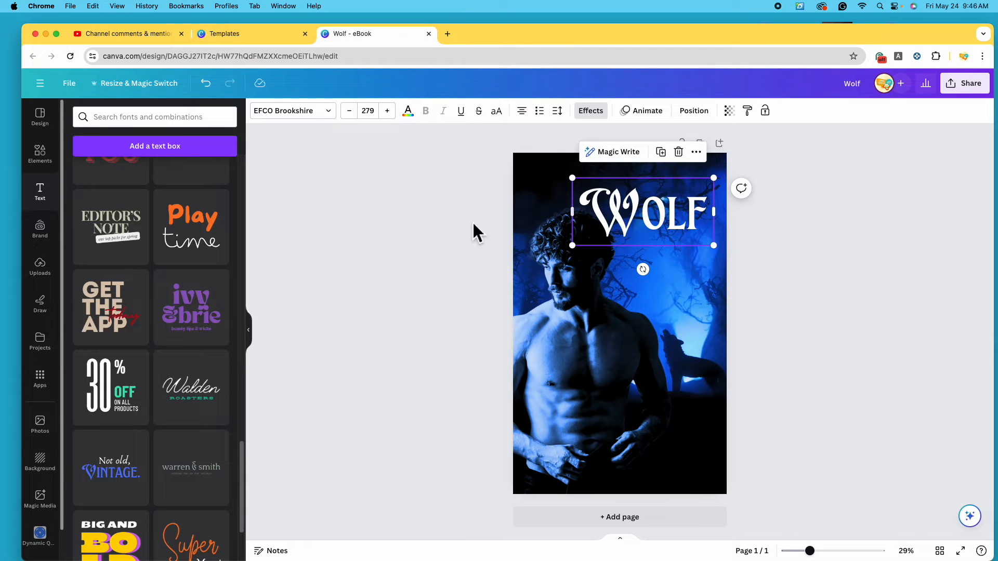
pyautogui.scroll(3, 204, 353)
pyautogui.scroll(10, 188, 419)
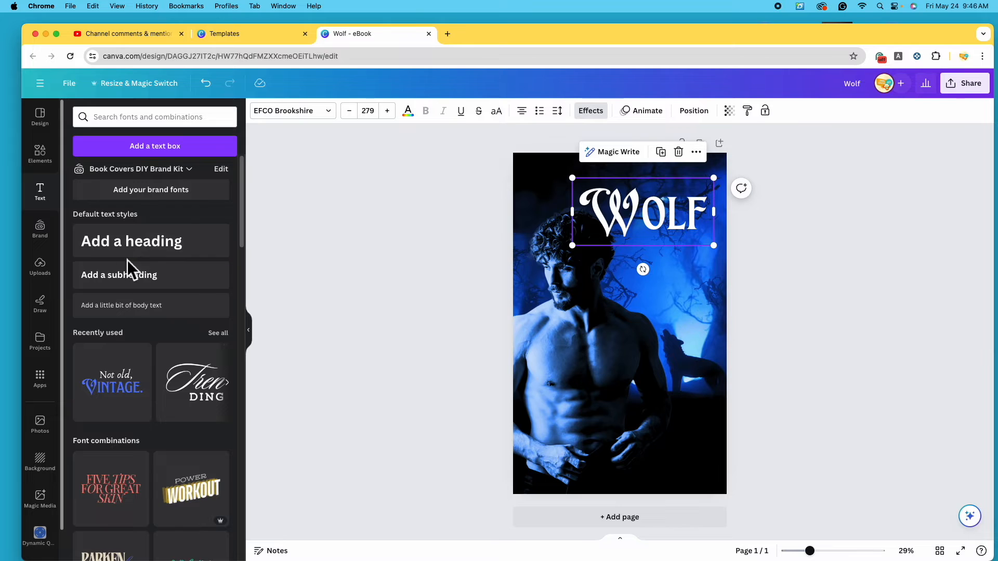
# Add a second heading reading 'Wolf' below the WOLF title
pyautogui.click(153, 254)
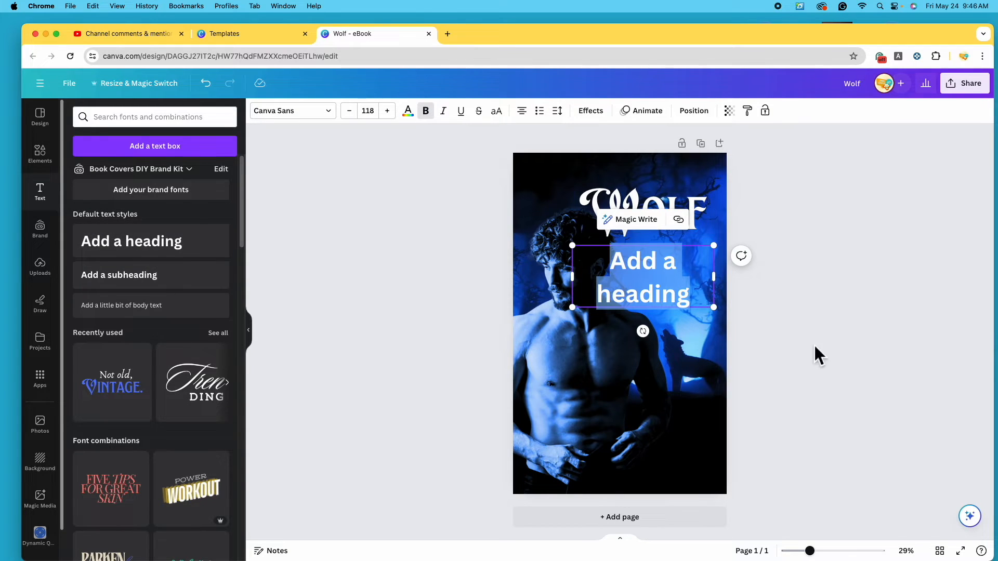
pyautogui.moveTo(702, 304); pyautogui.dragTo(694, 351)
pyautogui.press('BackSpace')
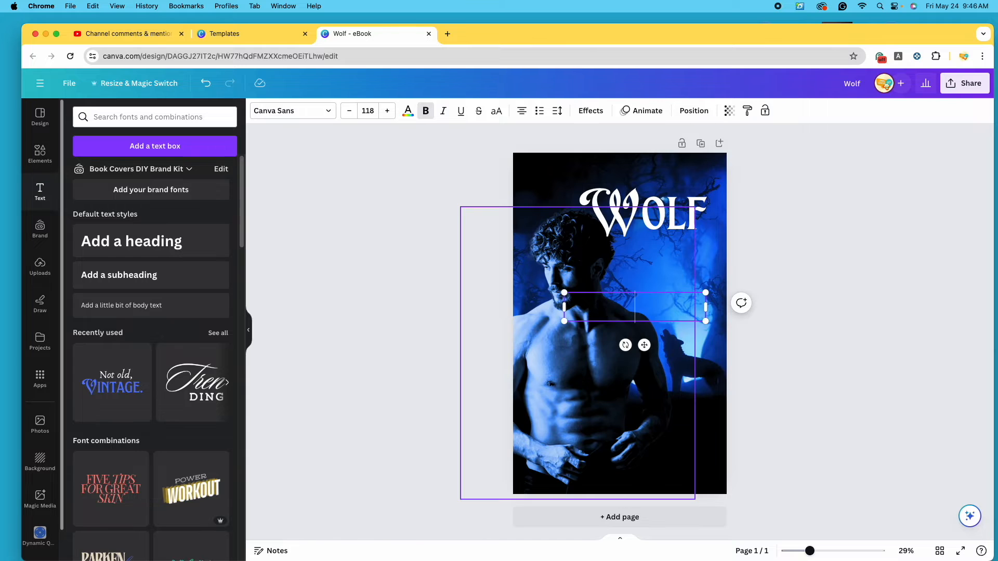
pyautogui.write('Wolf')
pyautogui.click(741, 345)
pyautogui.click(647, 312)
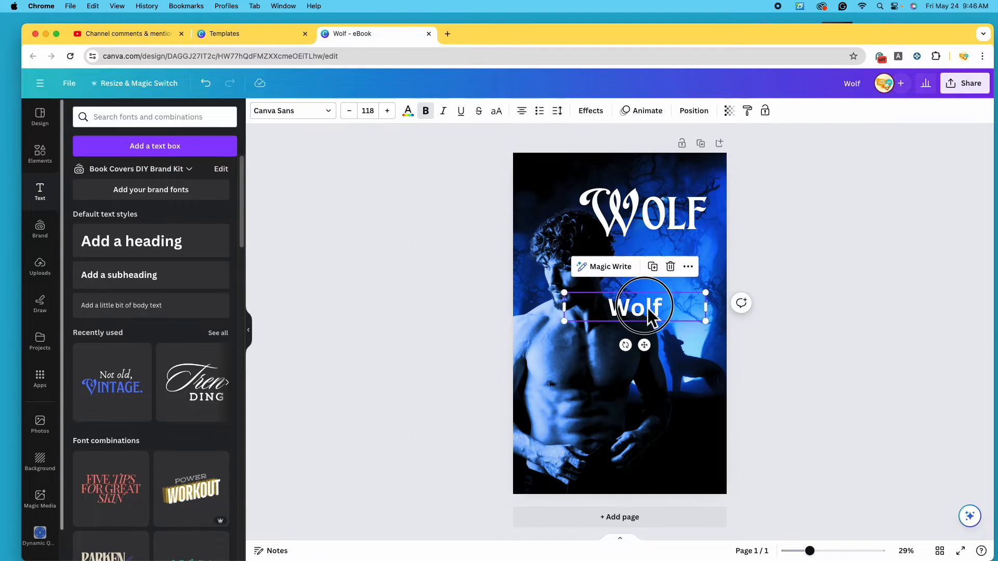
# Try Cinzel and Cinzel Decorative on the new Wolf text, enlarged to size 150
pyautogui.click(339, 119)
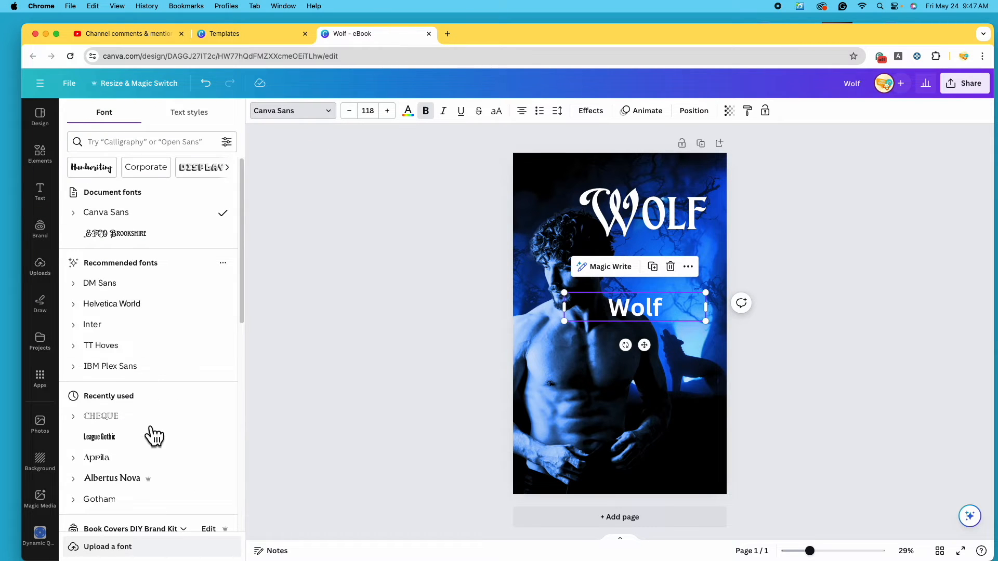
pyautogui.moveTo(243, 255); pyautogui.dragTo(229, 368)
pyautogui.moveTo(249, 290); pyautogui.dragTo(234, 383)
pyautogui.scroll(-3, 163, 333)
pyautogui.click(159, 243)
pyautogui.moveTo(565, 320); pyautogui.dragTo(525, 329)
pyautogui.click(130, 222)
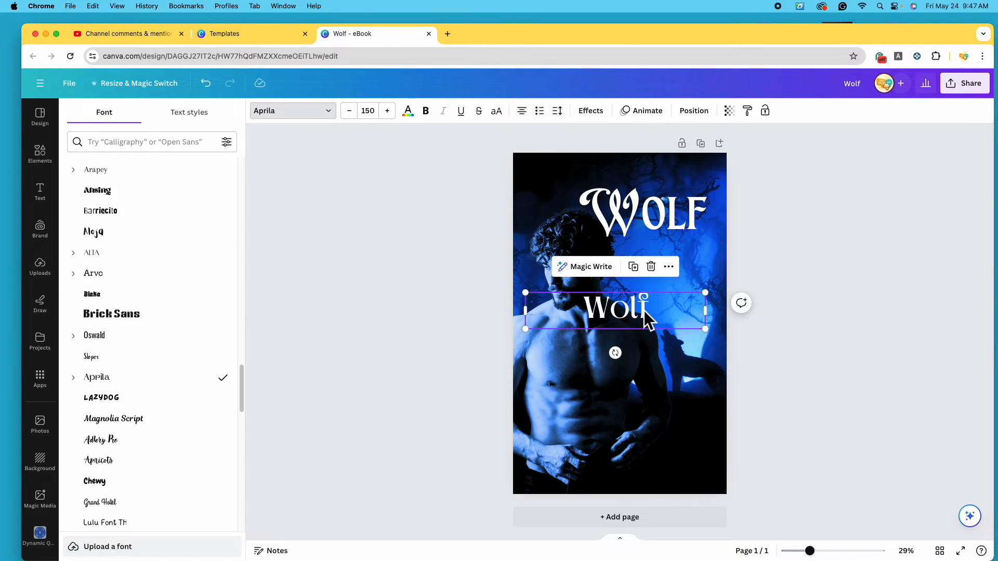
# Try Magnolia Script and Copperplate Gothic on it, then delete the extra Wolf text
pyautogui.scroll(-1, 196, 410)
pyautogui.click(186, 356)
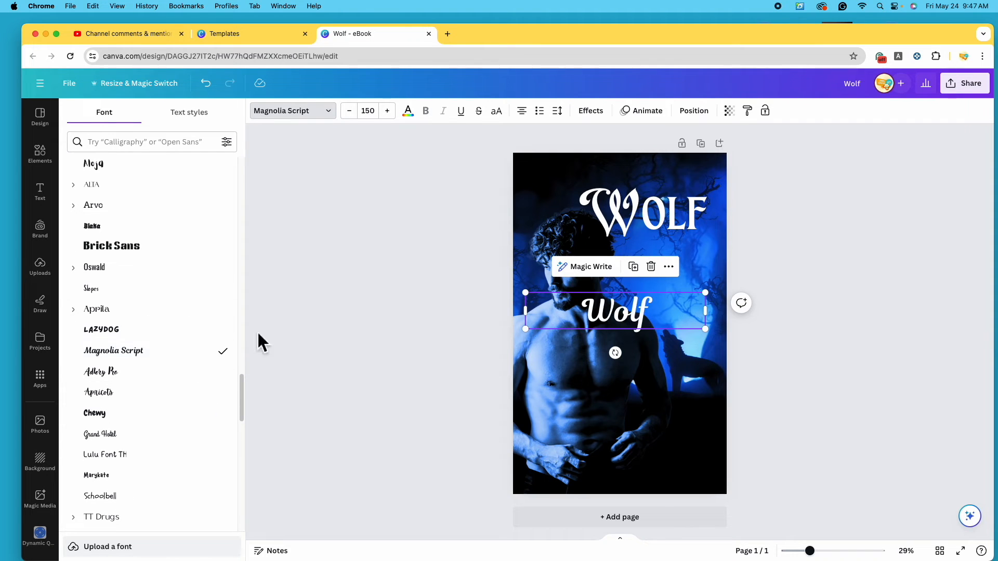
pyautogui.scroll(-4, 188, 384)
pyautogui.scroll(-6, 163, 416)
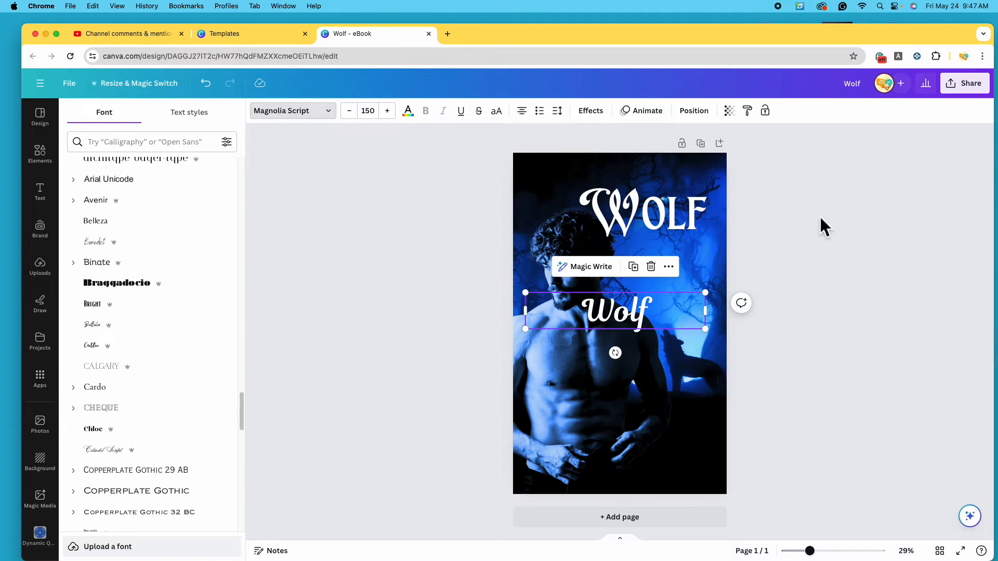
pyautogui.scroll(-1, 177, 431)
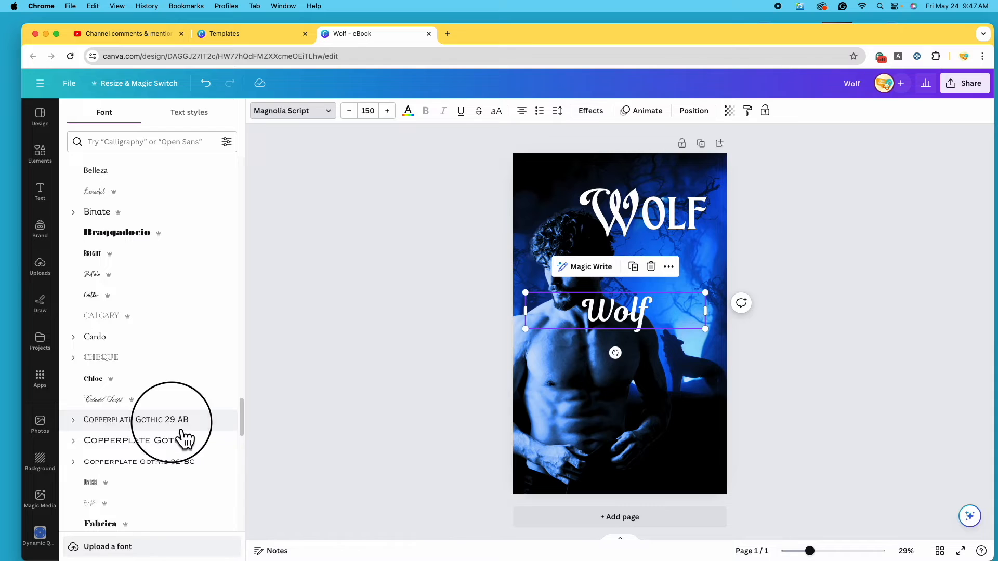
pyautogui.click(182, 414)
pyautogui.scroll(-2, 218, 354)
pyautogui.click(208, 352)
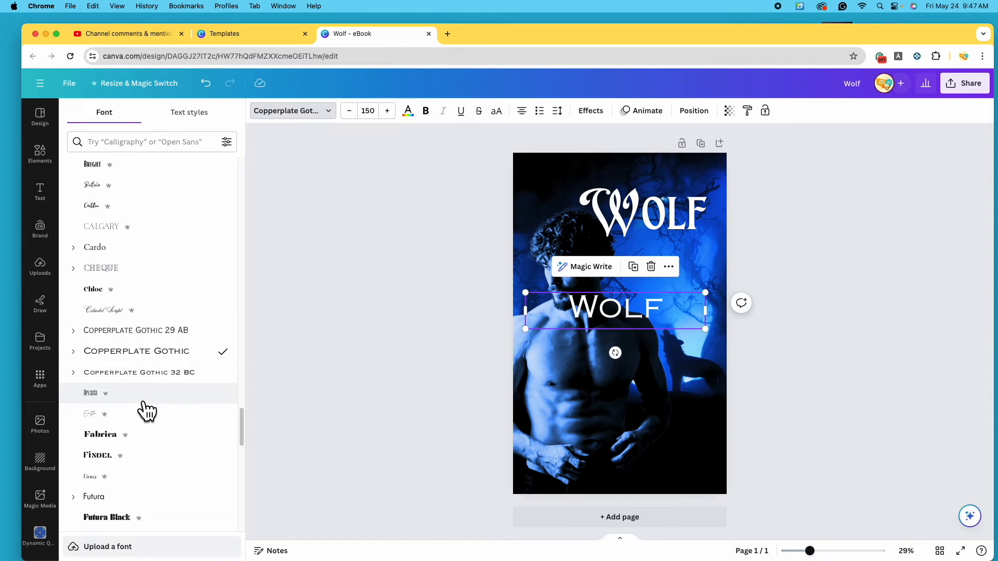
pyautogui.click(656, 268)
pyautogui.click(676, 218)
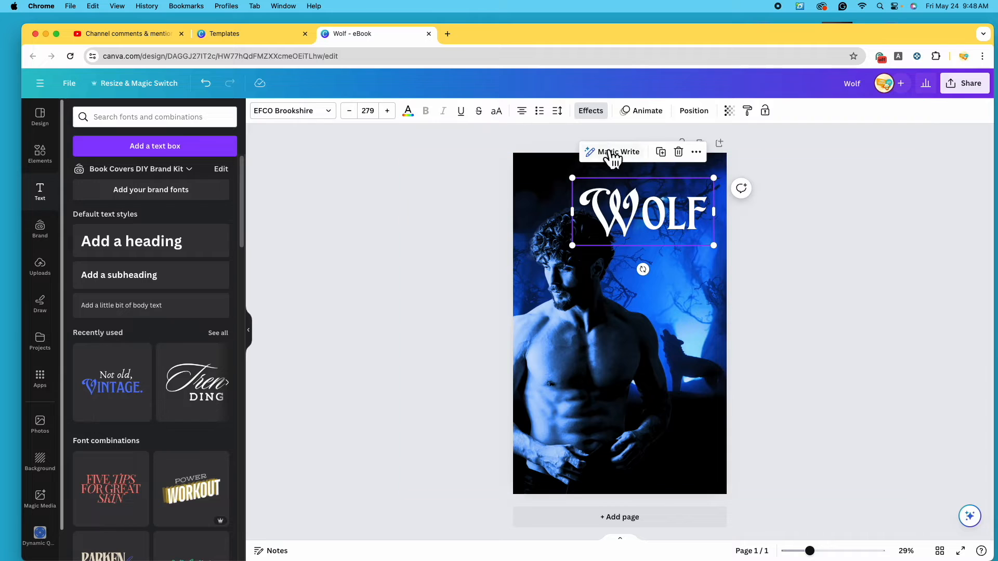
# Move the WOLF title lower and experiment with the Lift effect's intensity
pyautogui.click(591, 110)
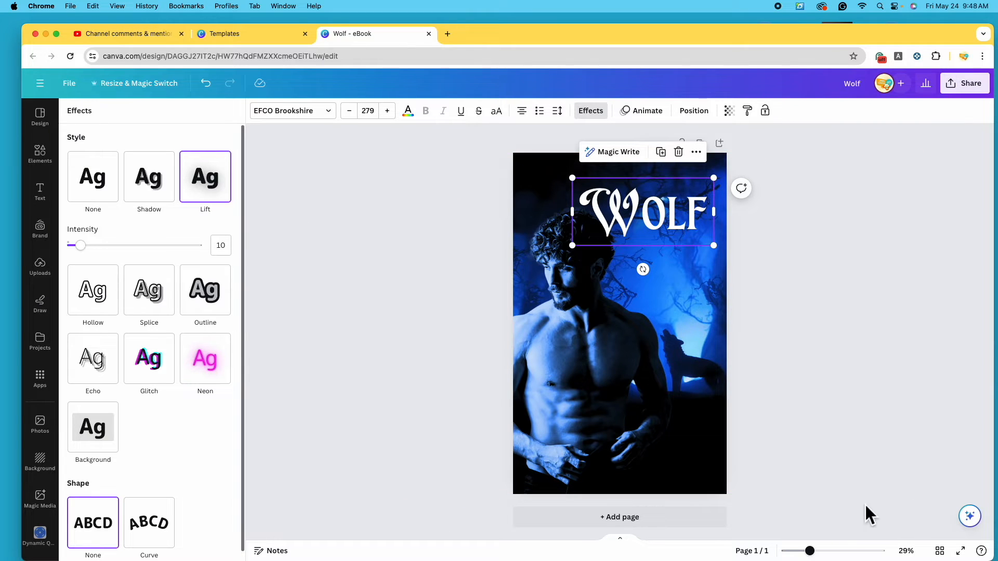
pyautogui.moveTo(810, 551); pyautogui.dragTo(838, 552)
pyautogui.scroll(2, 786, 418)
pyautogui.scroll(-1, 786, 408)
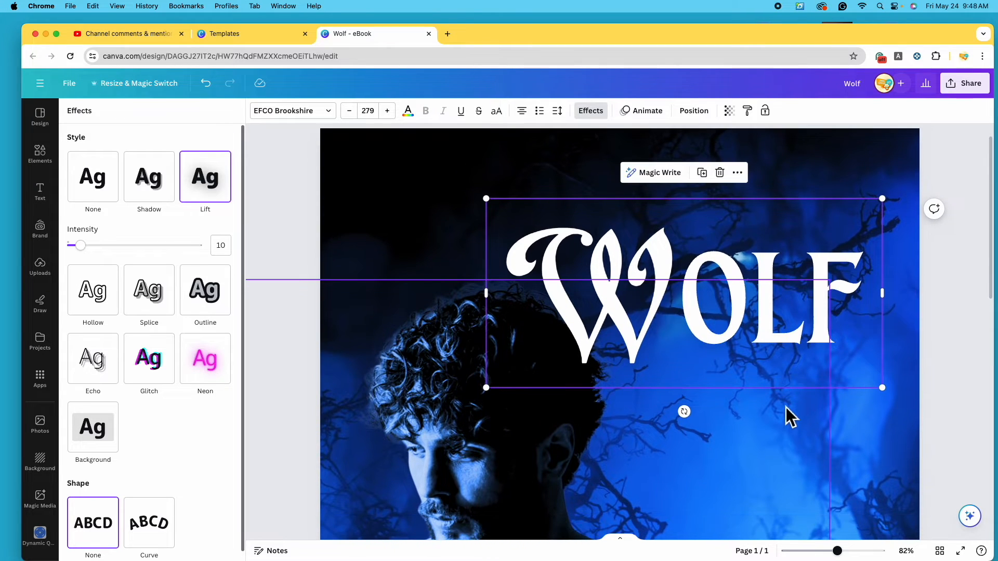
pyautogui.moveTo(740, 311); pyautogui.dragTo(755, 437)
pyautogui.scroll(-2, 754, 437)
pyautogui.moveTo(762, 329); pyautogui.dragTo(762, 382)
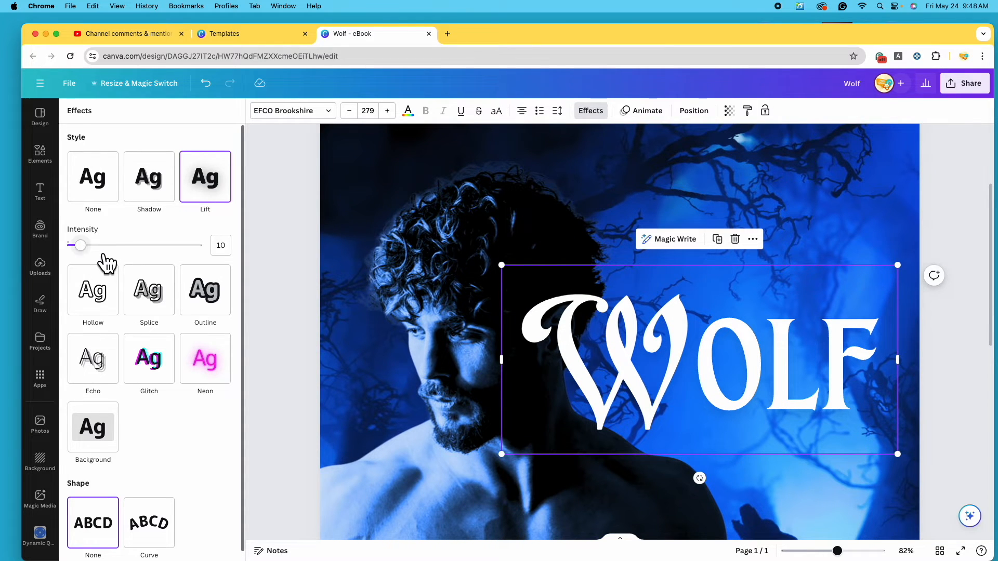
pyautogui.moveTo(80, 246); pyautogui.dragTo(67, 246)
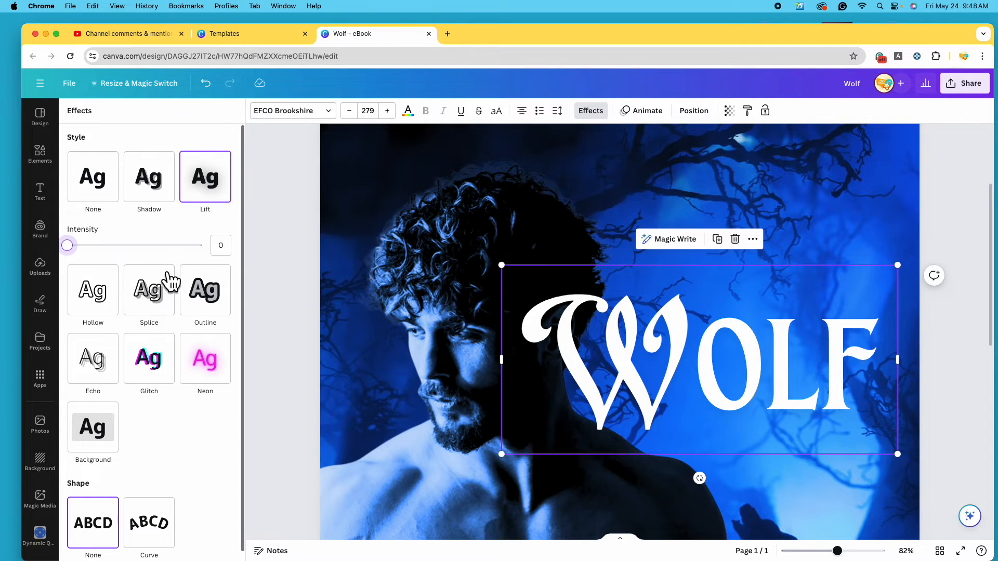
pyautogui.moveTo(78, 249); pyautogui.dragTo(249, 292)
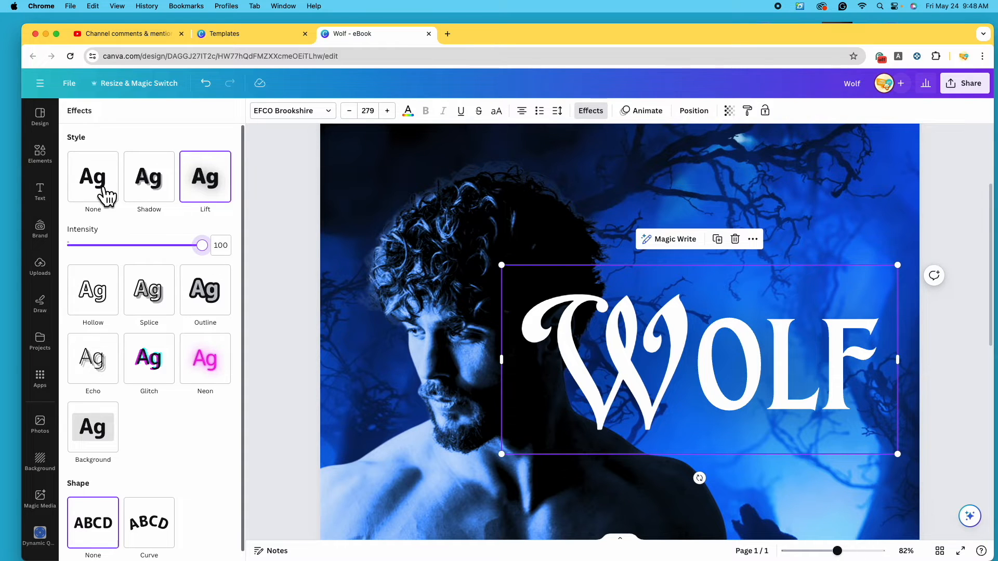
# Switch WOLF to a black Shadow effect with transparency 100 and offset 30
pyautogui.click(162, 206)
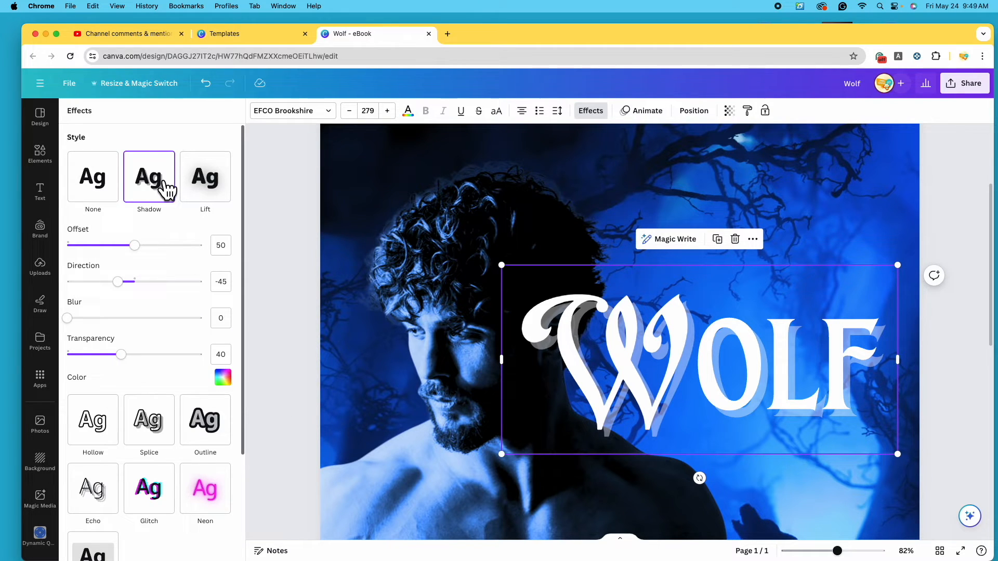
pyautogui.click(224, 378)
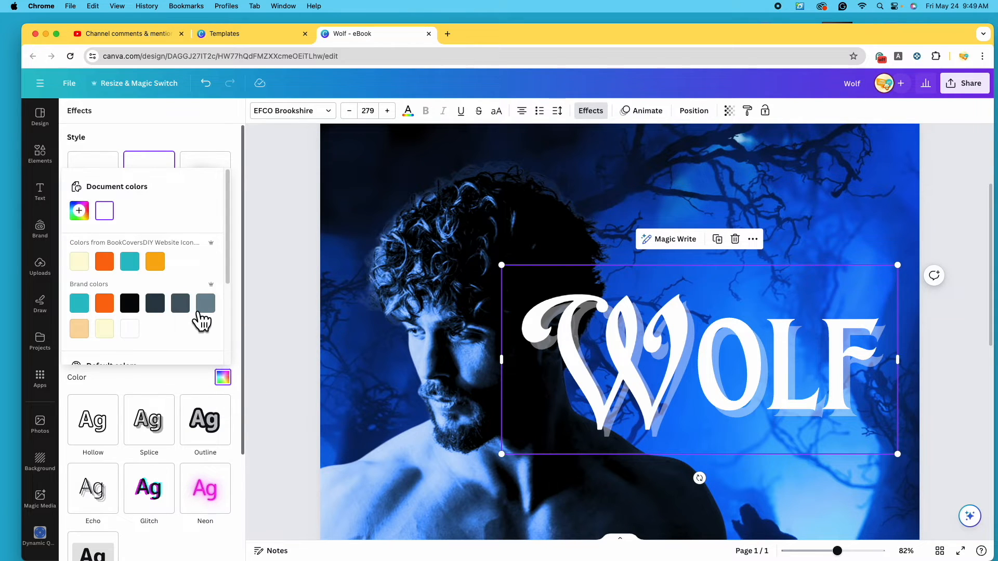
pyautogui.scroll(-5, 176, 294)
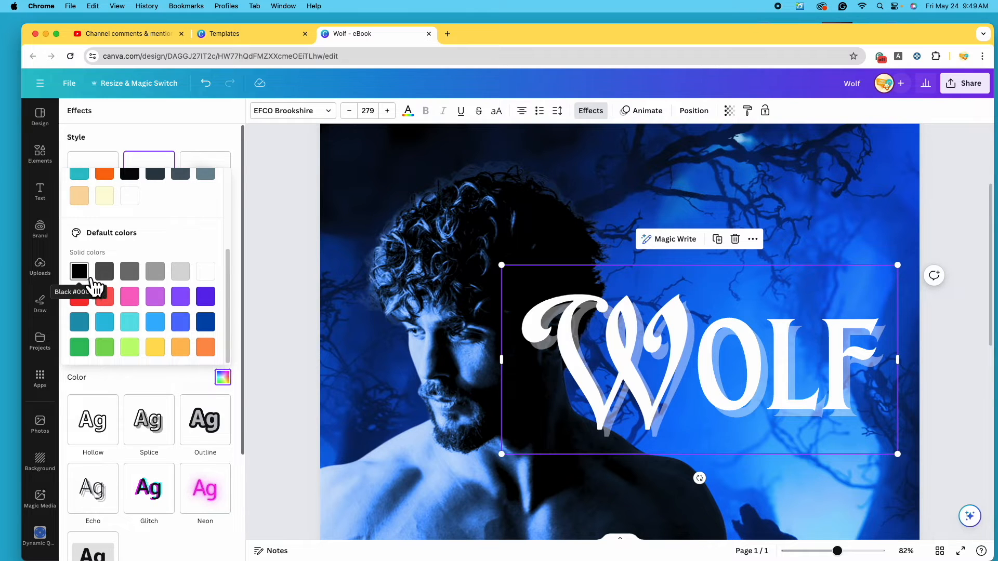
pyautogui.click(87, 278)
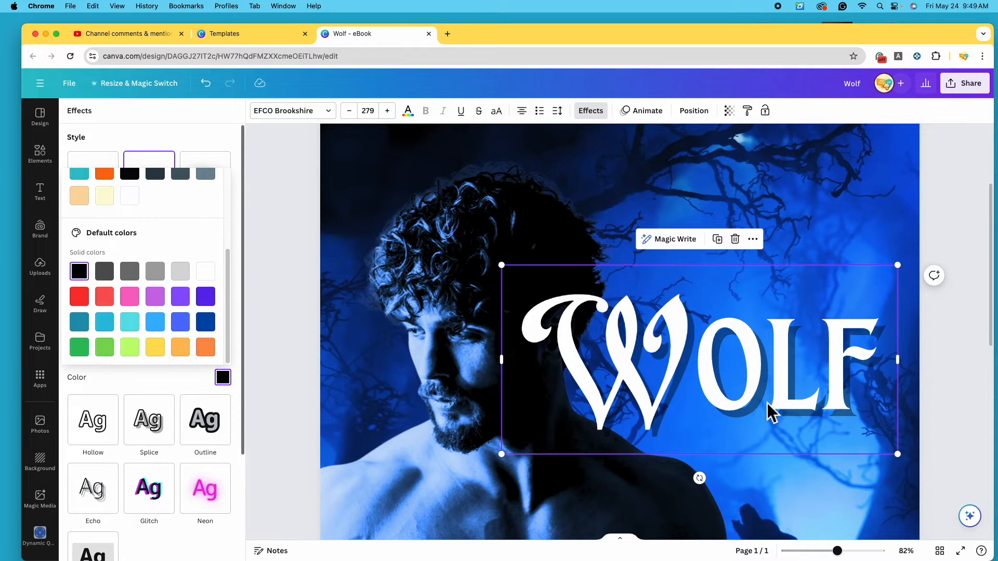
pyautogui.click(130, 377)
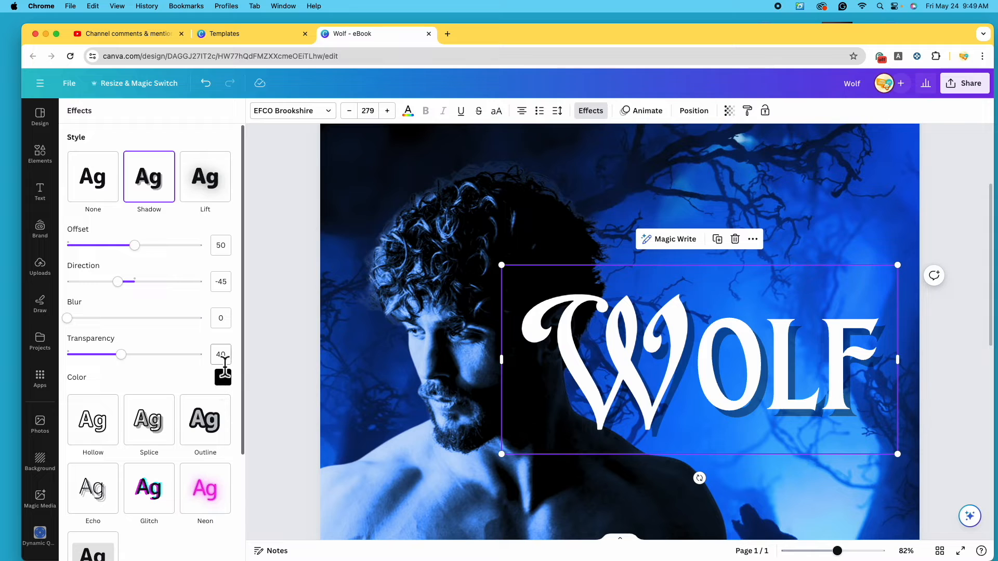
pyautogui.moveTo(133, 364); pyautogui.dragTo(241, 387)
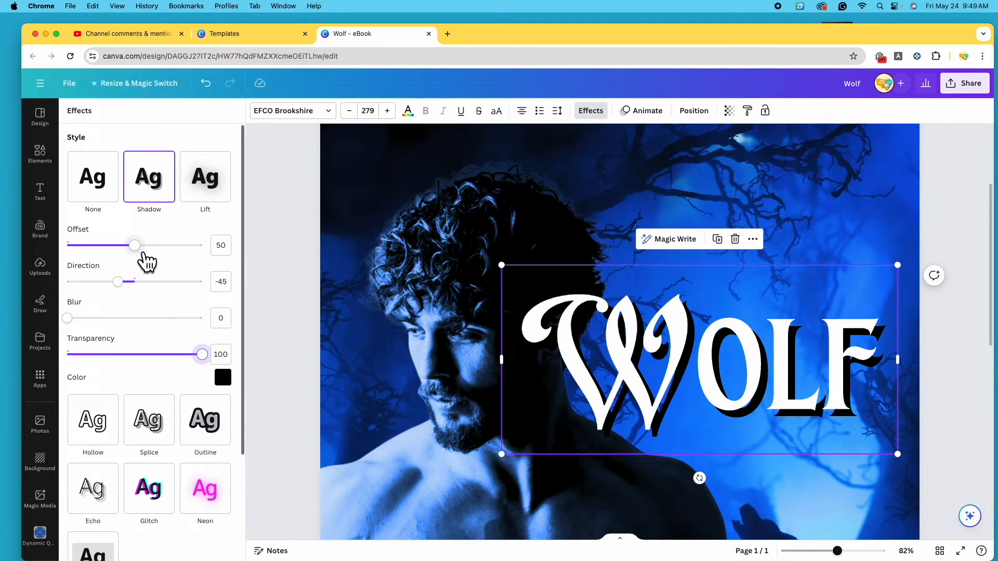
pyautogui.moveTo(148, 262); pyautogui.dragTo(123, 261)
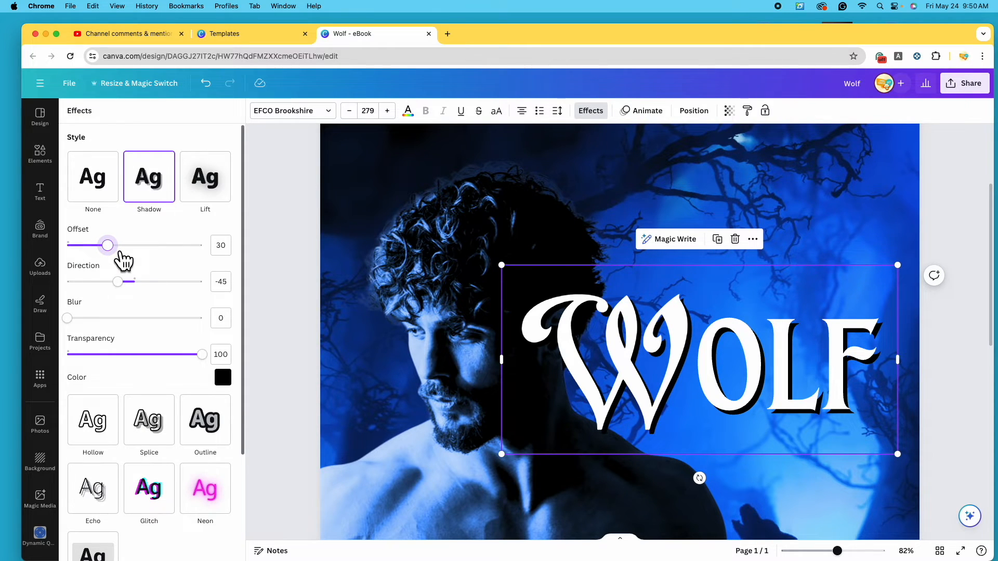
pyautogui.click(424, 369)
# Move WOLF up near the cover top and place a duplicate below it
pyautogui.moveTo(837, 551); pyautogui.dragTo(816, 551)
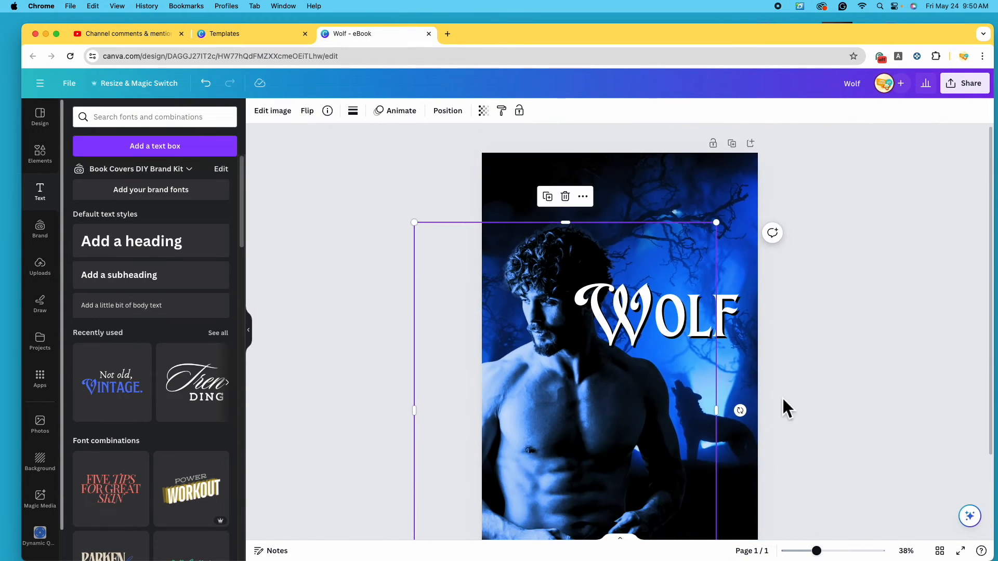
pyautogui.click(734, 315)
pyautogui.moveTo(690, 319); pyautogui.dragTo(698, 264)
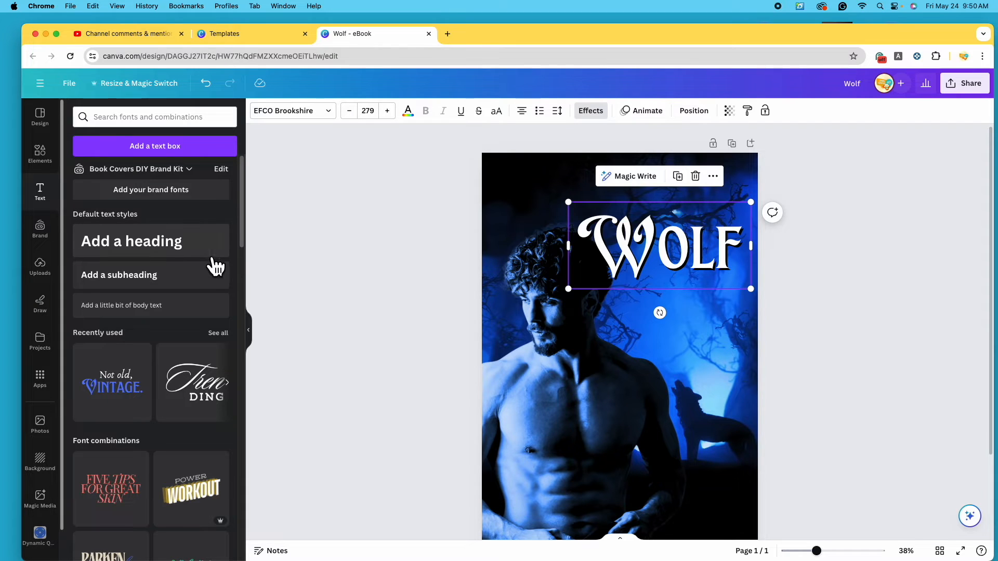
pyautogui.scroll(-1, 174, 396)
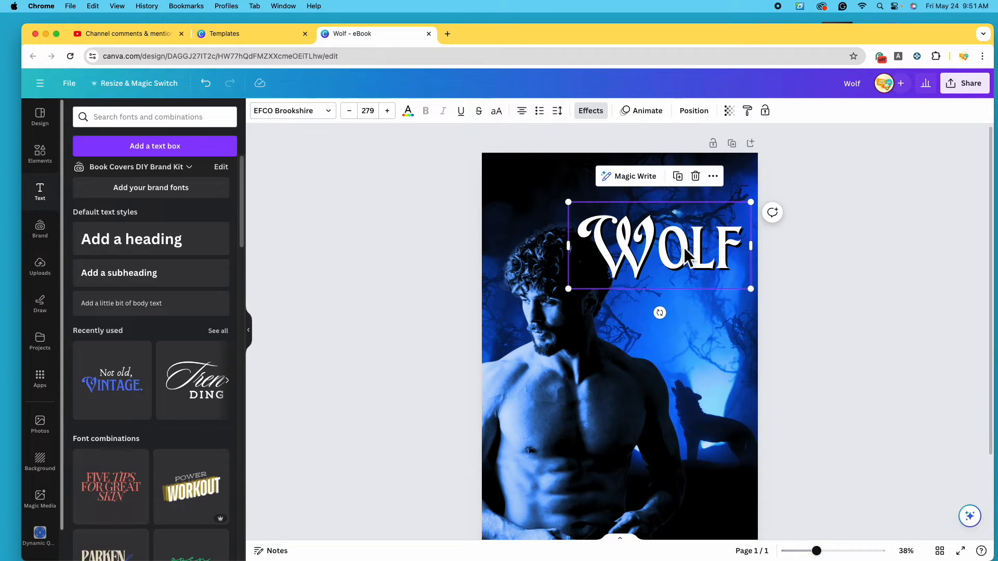
pyautogui.click(687, 182)
pyautogui.moveTo(706, 265); pyautogui.dragTo(733, 333)
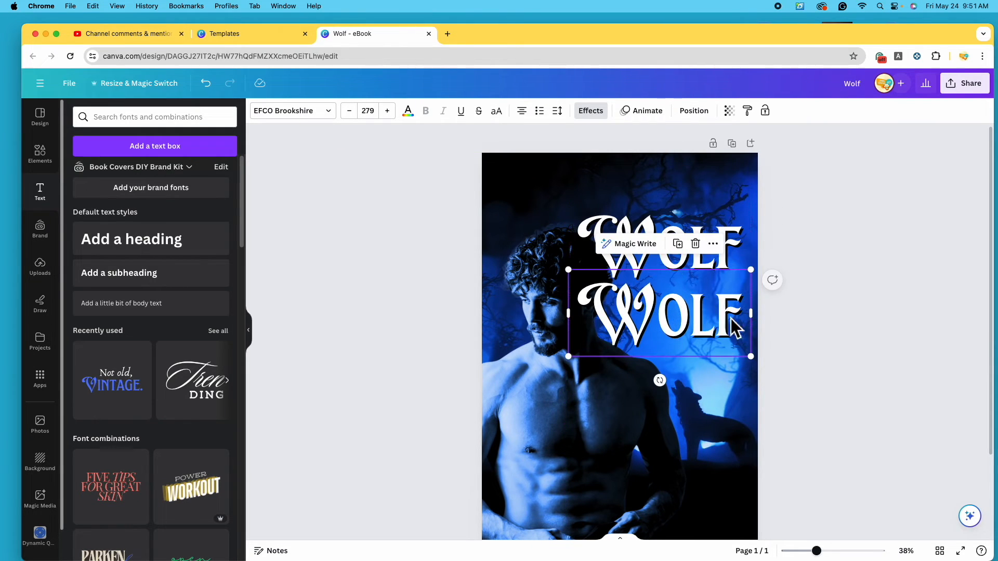
# Change the duplicate's text from WOLF to 'Moon'
pyautogui.click(739, 332)
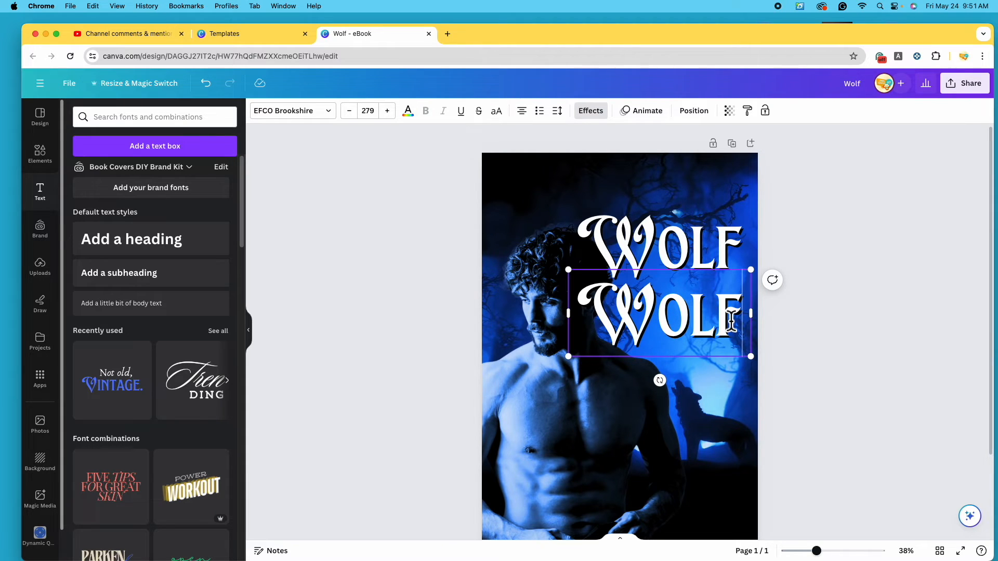
pyautogui.press('BackSpace')
pyautogui.press('BackSpace')
pyautogui.press('BackSpace')
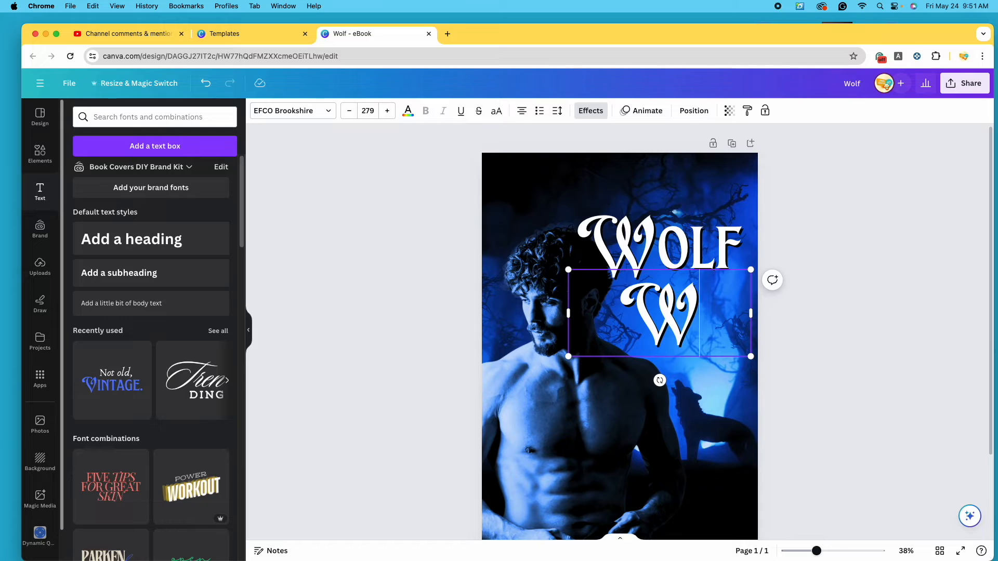
pyautogui.press('BackSpace')
pyautogui.write('Moon')
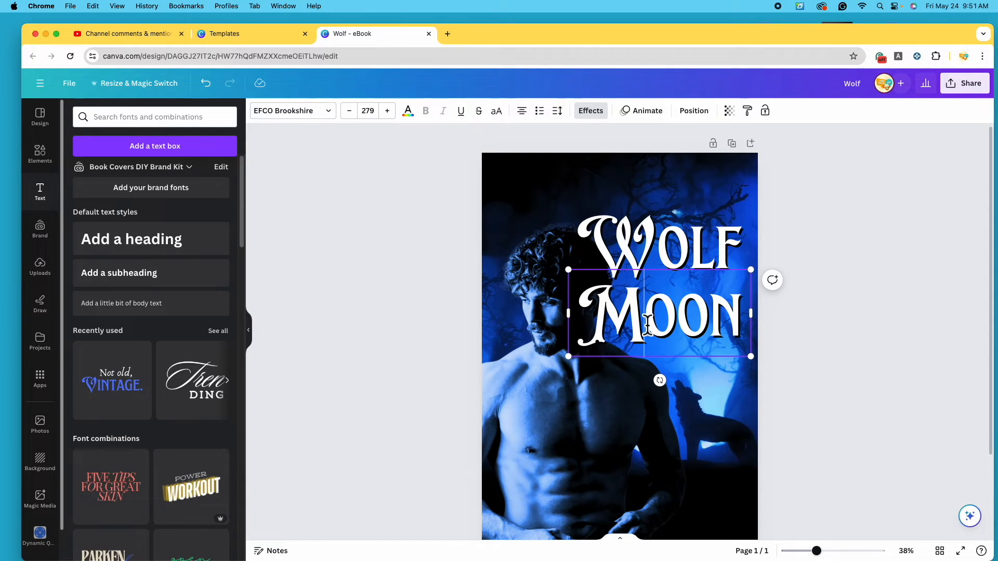
pyautogui.press('BackSpace')
pyautogui.write('M')
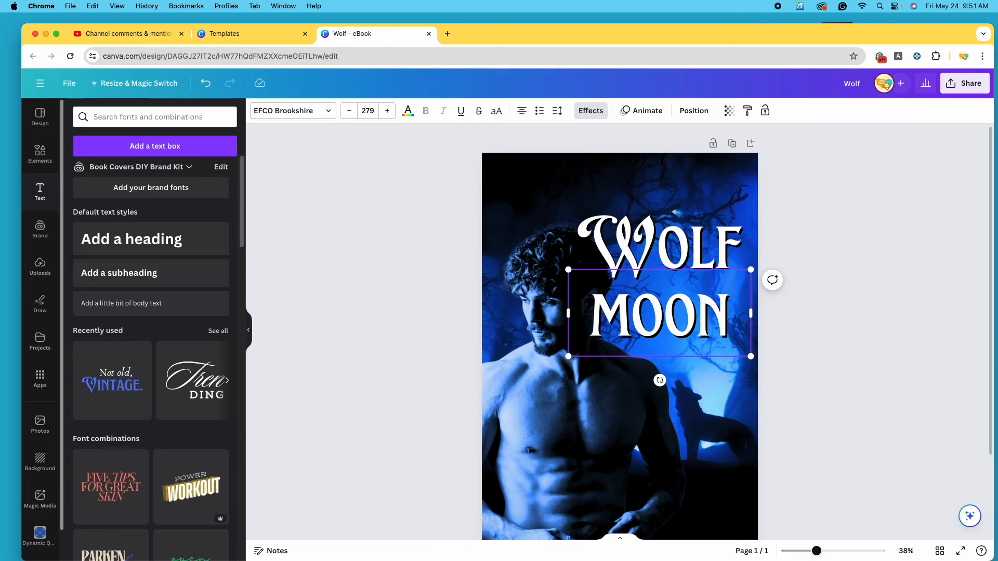
# Resize MOON to about 195 on one line and tuck it under WOLF
pyautogui.moveTo(569, 315); pyautogui.dragTo(619, 327)
pyautogui.moveTo(607, 365); pyautogui.dragTo(649, 341)
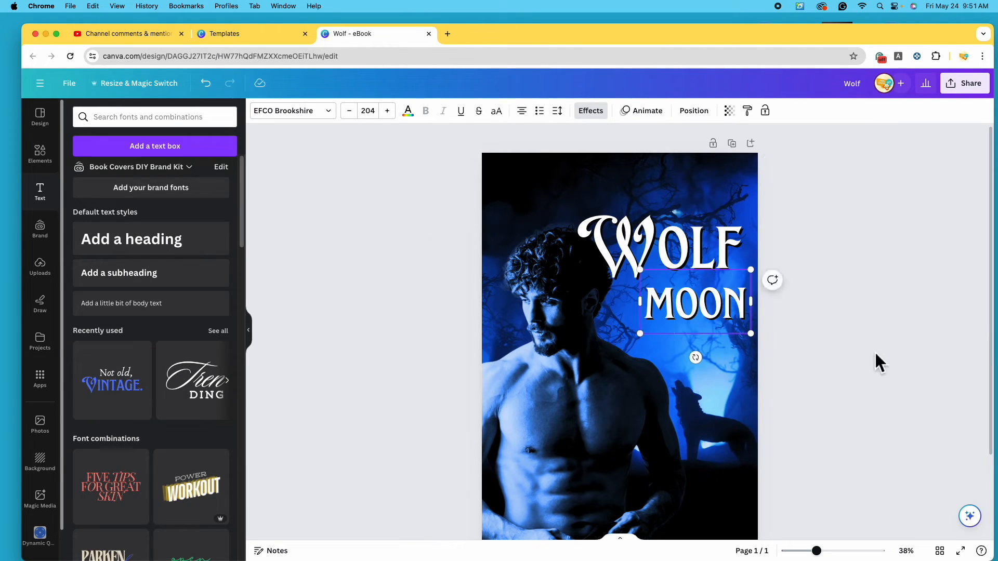
pyautogui.click(875, 353)
pyautogui.moveTo(713, 315); pyautogui.dragTo(708, 305)
pyautogui.moveTo(748, 327); pyautogui.dragTo(743, 324)
pyautogui.moveTo(687, 302); pyautogui.dragTo(689, 298)
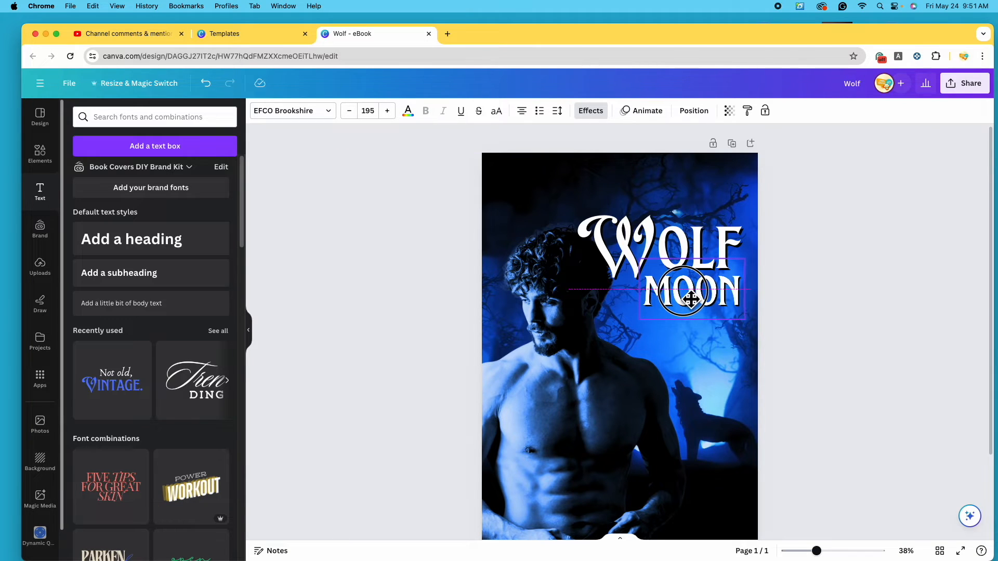
pyautogui.scroll(-2, 737, 389)
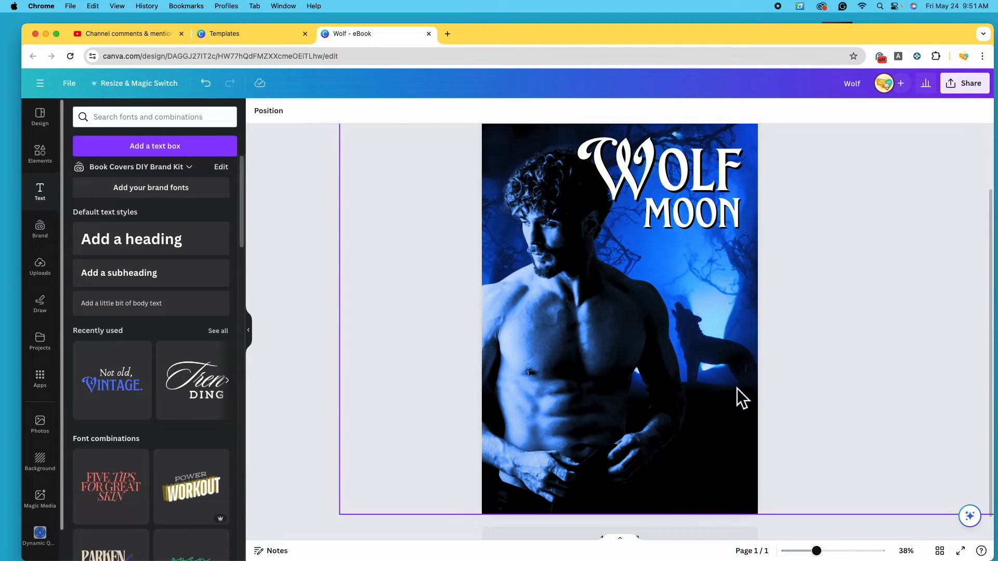
pyautogui.scroll(2, 739, 388)
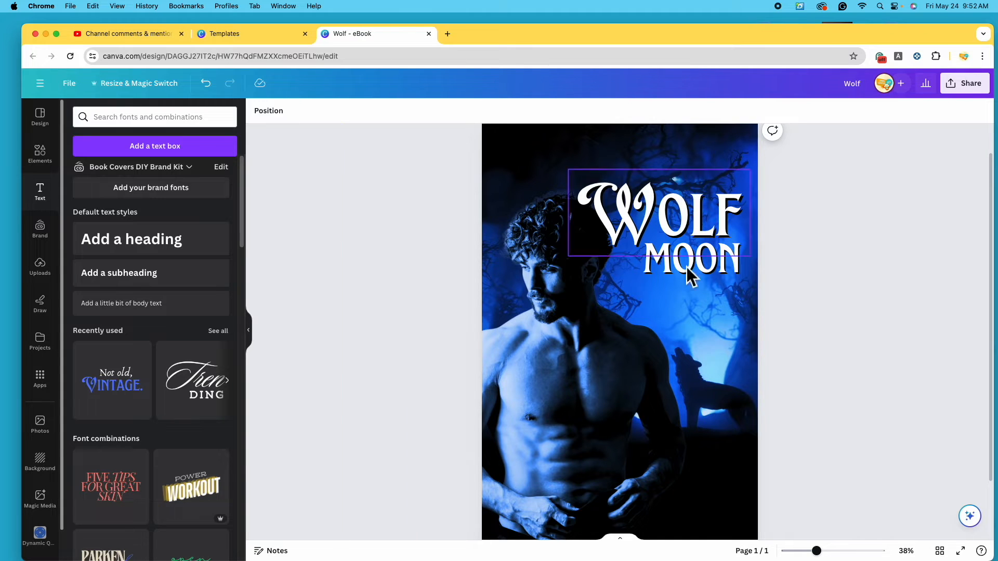
pyautogui.scroll(2, 688, 172)
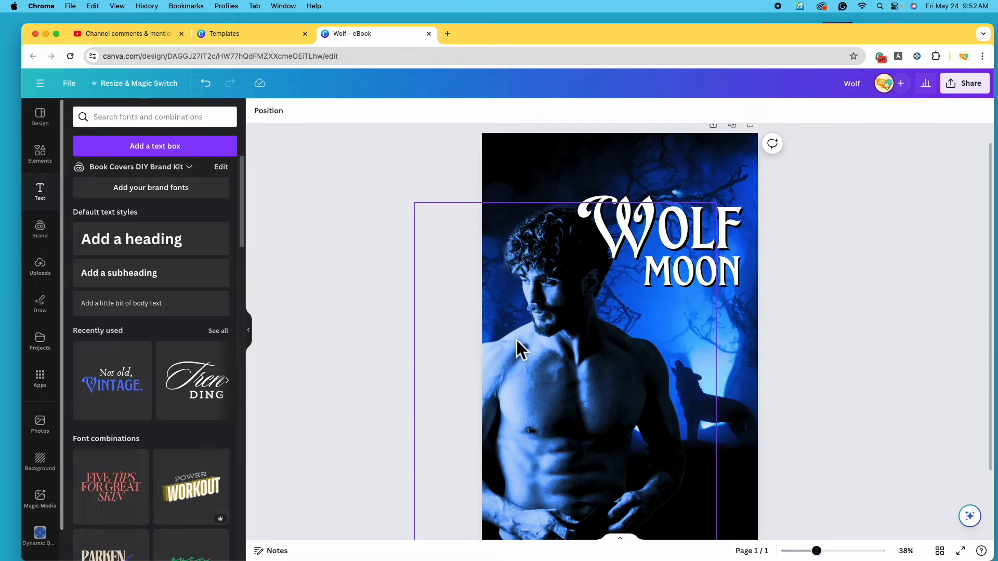
# Search Elements for 'full moon' cut-out photos and add one to the cover
pyautogui.click(40, 154)
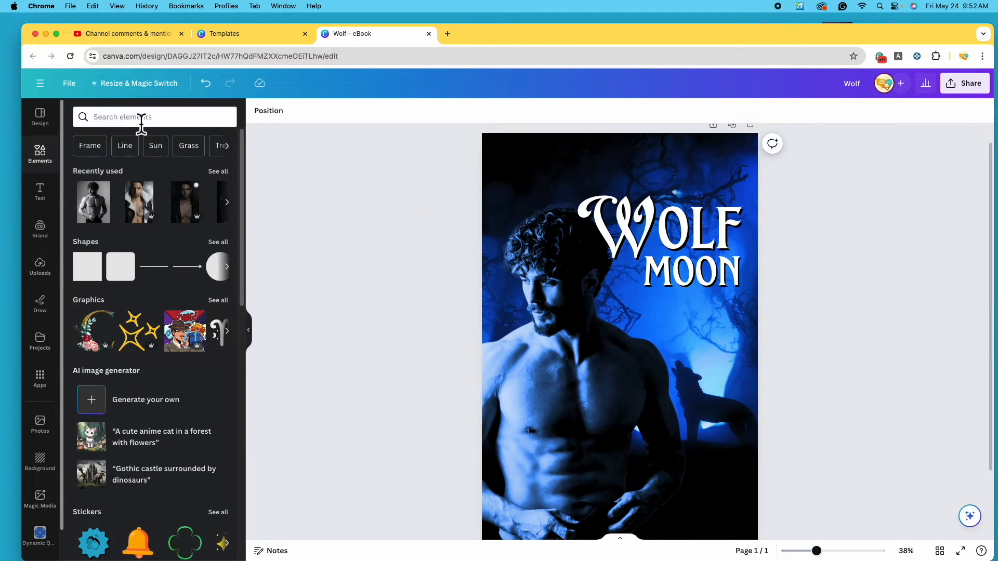
pyautogui.click(141, 119)
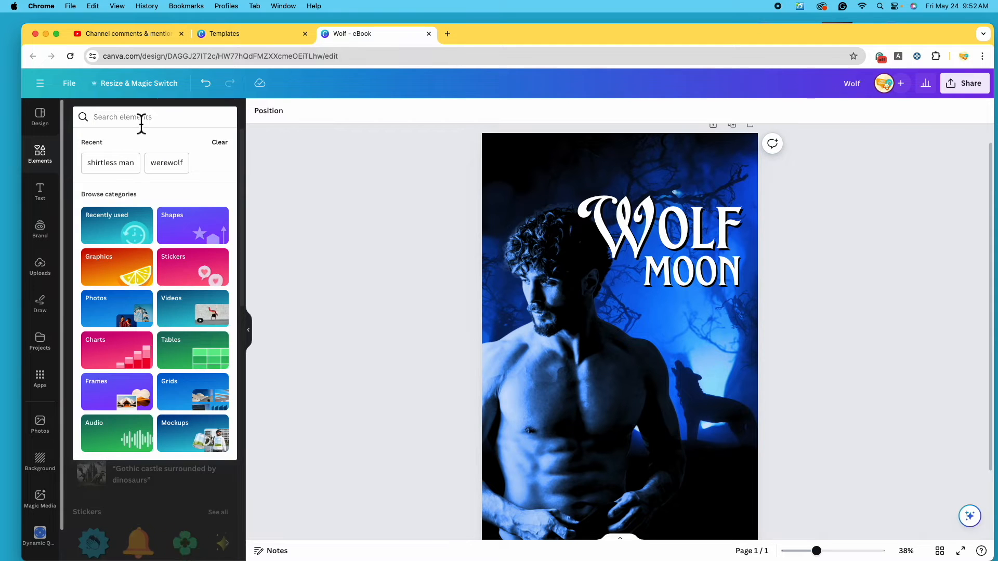
pyautogui.write('full moon')
pyautogui.press('Return')
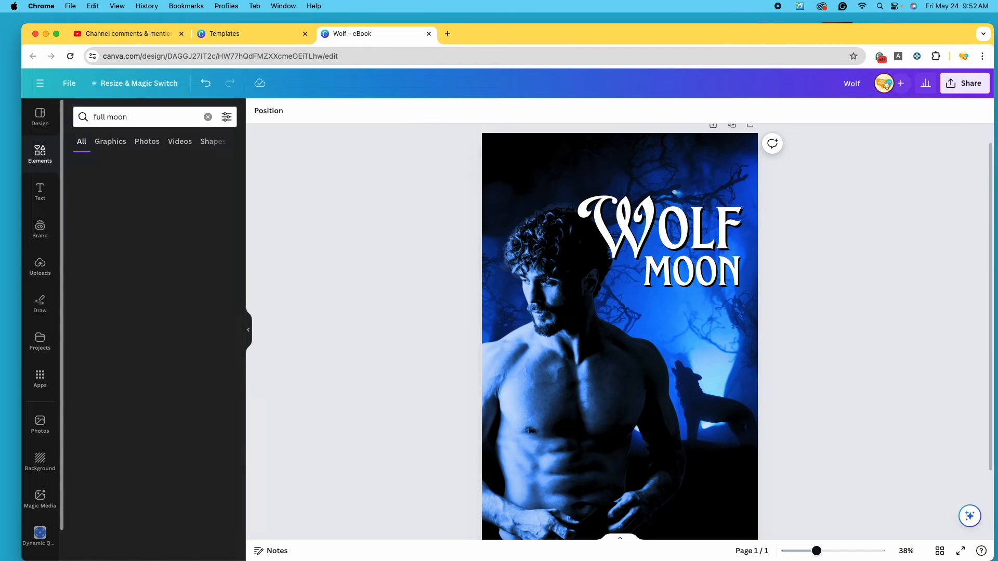
pyautogui.click(218, 264)
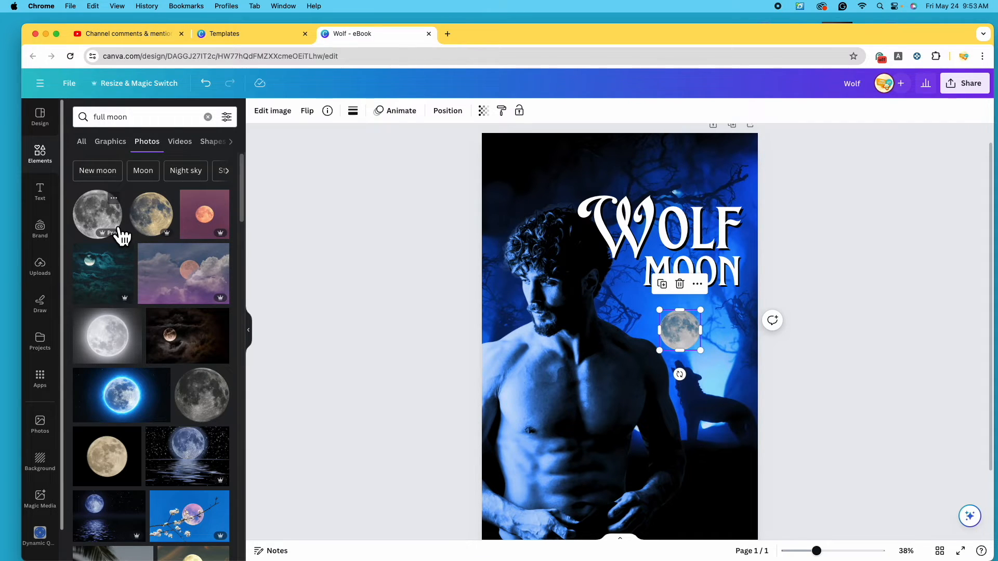
pyautogui.click(226, 117)
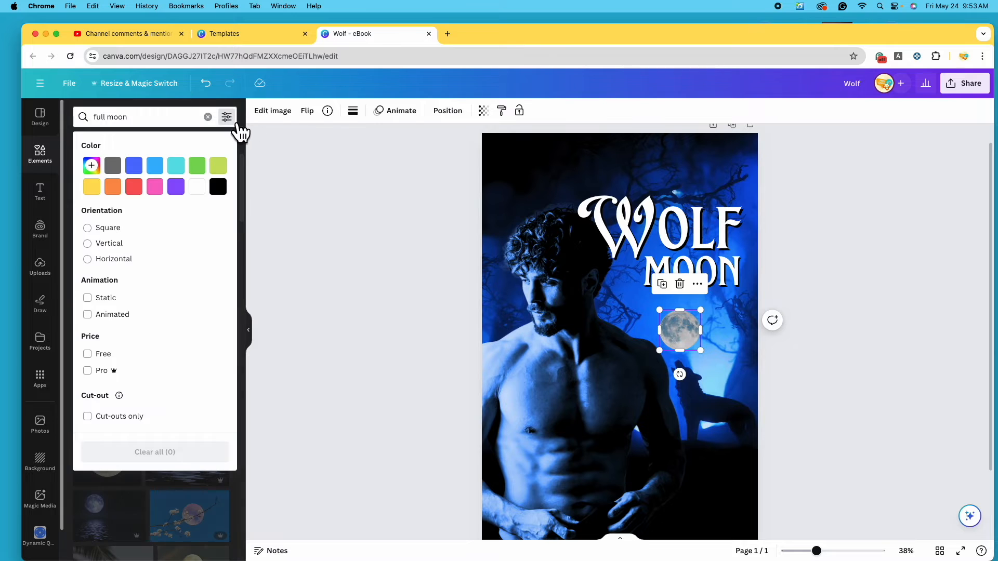
pyautogui.click(98, 422)
pyautogui.click(342, 429)
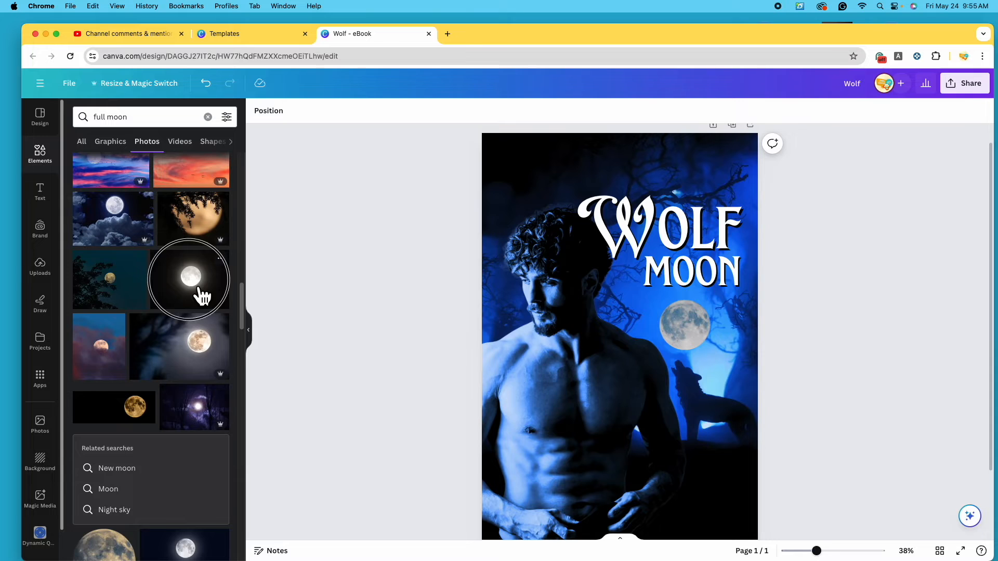
pyautogui.click(196, 290)
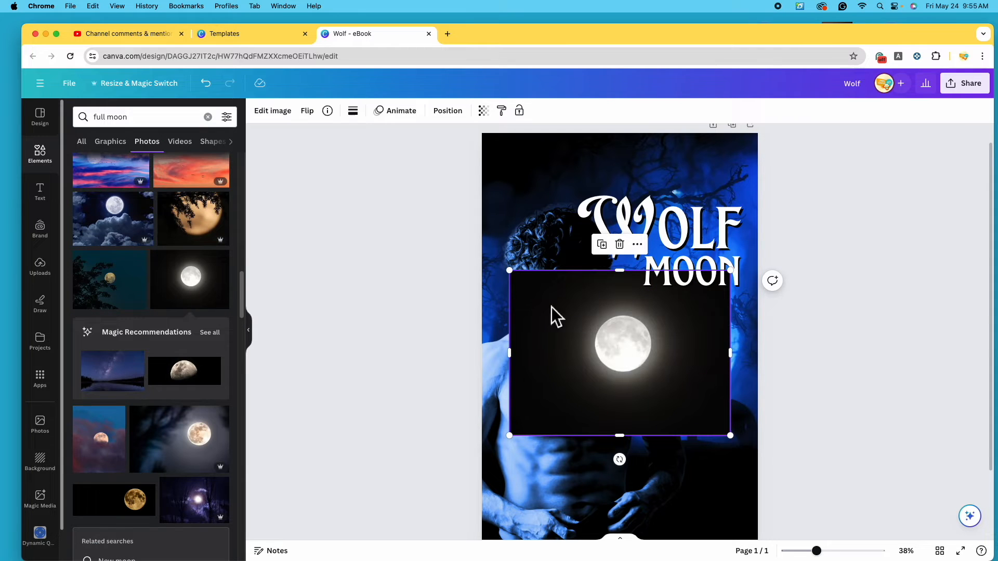
# Remove the moon photo's black background with BG Remover and crop it tight
pyautogui.click(286, 116)
pyautogui.click(107, 197)
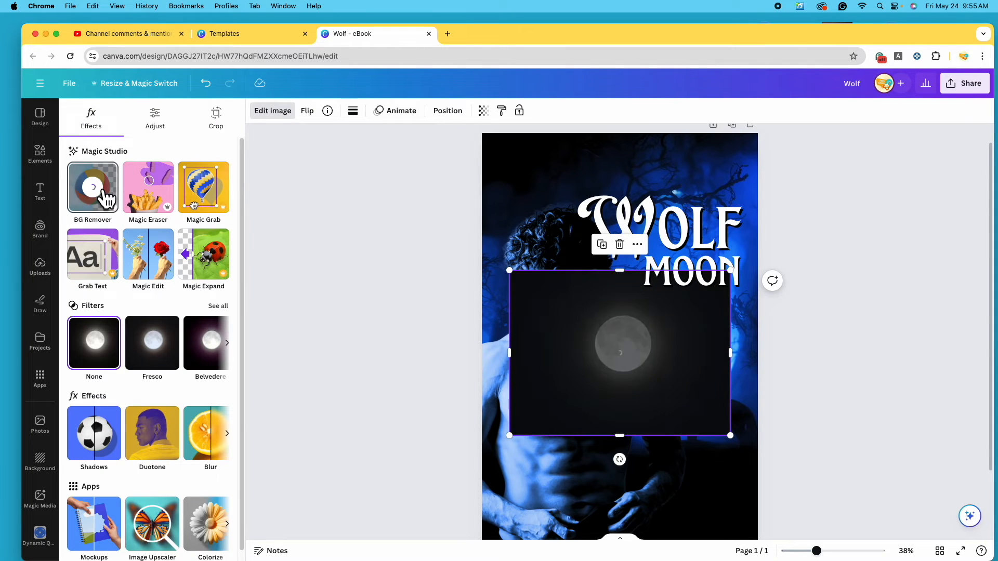
pyautogui.moveTo(596, 379); pyautogui.dragTo(569, 409)
pyautogui.moveTo(704, 383); pyautogui.dragTo(631, 383)
pyautogui.moveTo(482, 383); pyautogui.dragTo(557, 384)
pyautogui.moveTo(593, 301); pyautogui.dragTo(593, 333)
pyautogui.moveTo(593, 466); pyautogui.dragTo(594, 413)
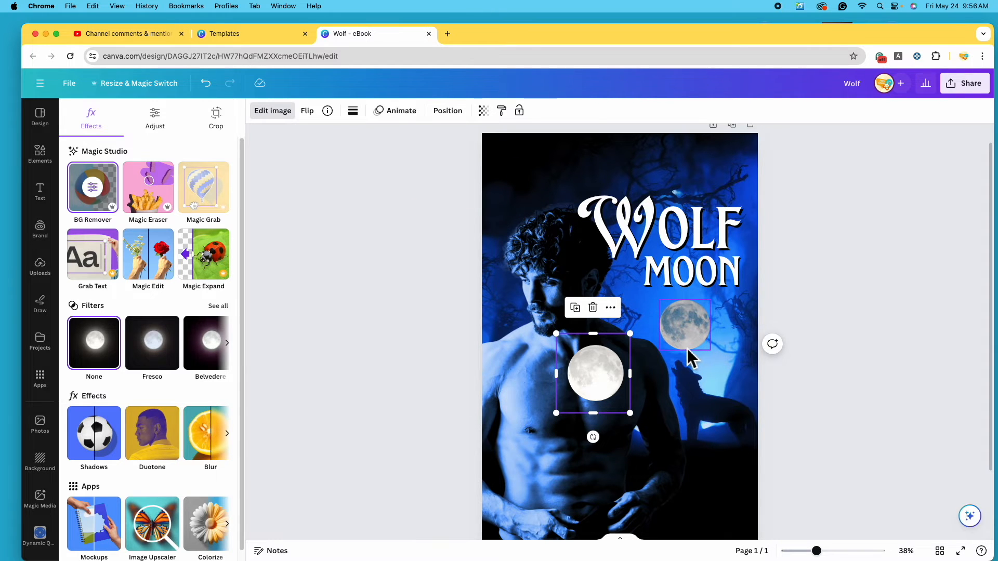
# Delete the old grey moon and place the new moon below the MOON title
pyautogui.click(690, 328)
pyautogui.click(687, 291)
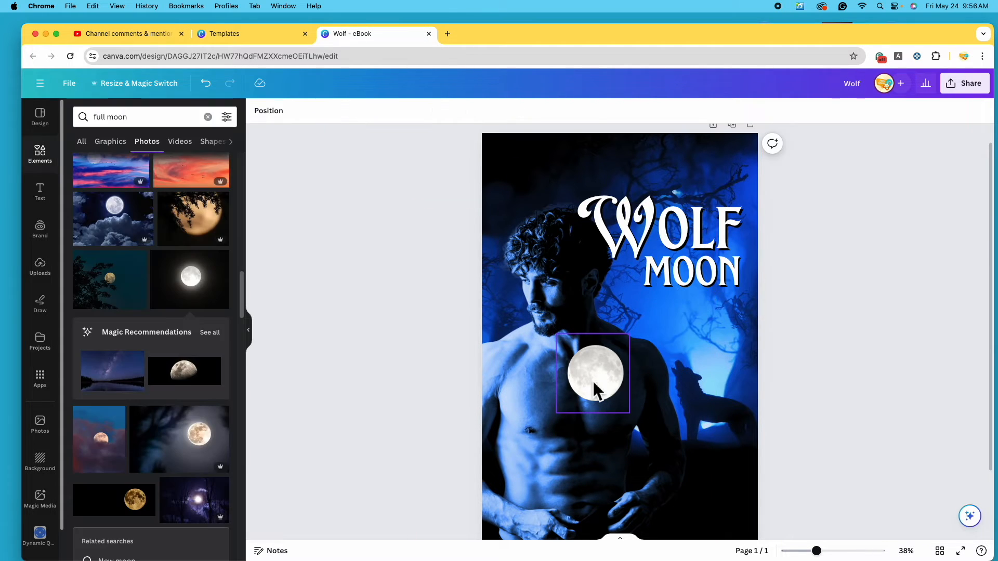
pyautogui.moveTo(591, 382); pyautogui.dragTo(654, 345)
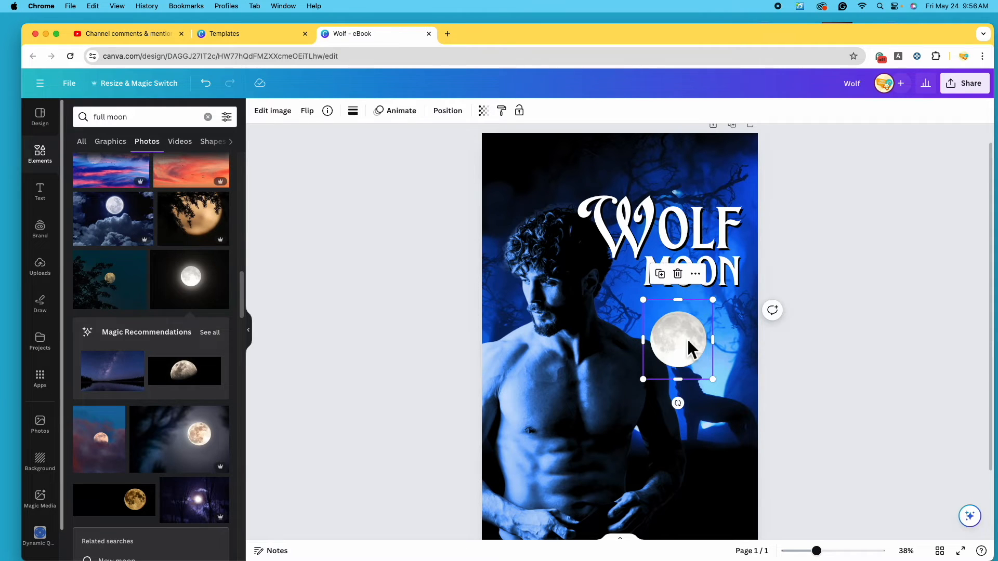
# Set the moon photo's Temperature to -100 and Tint to -30 under Adjust
pyautogui.click(284, 114)
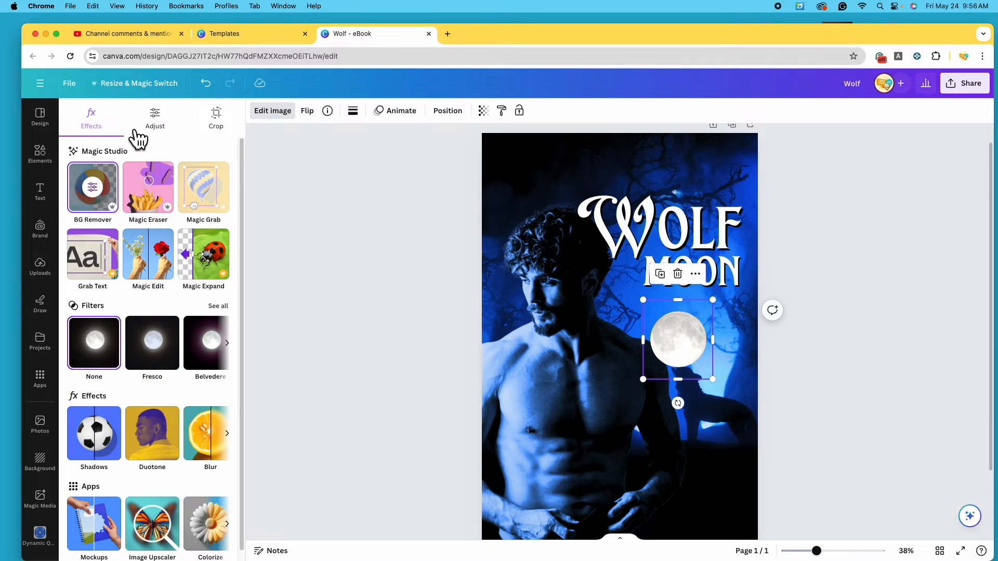
pyautogui.click(173, 137)
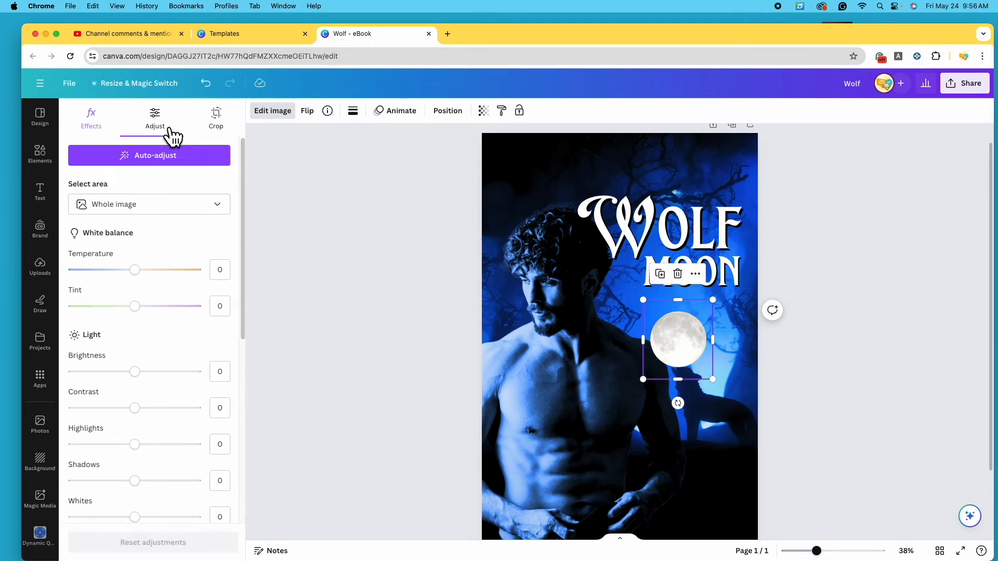
pyautogui.moveTo(142, 278); pyautogui.dragTo(74, 279)
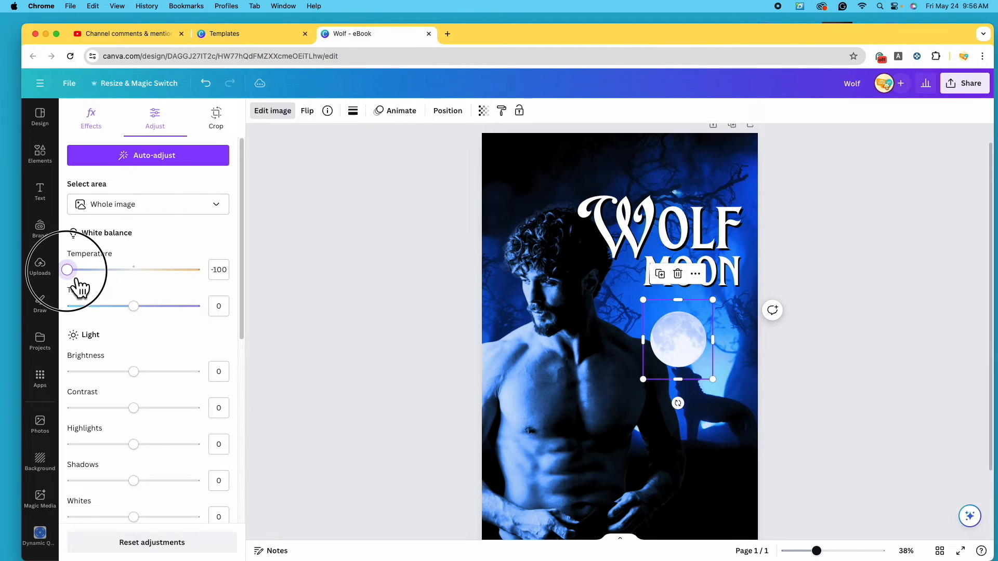
pyautogui.click(136, 306)
pyautogui.moveTo(146, 315); pyautogui.dragTo(123, 316)
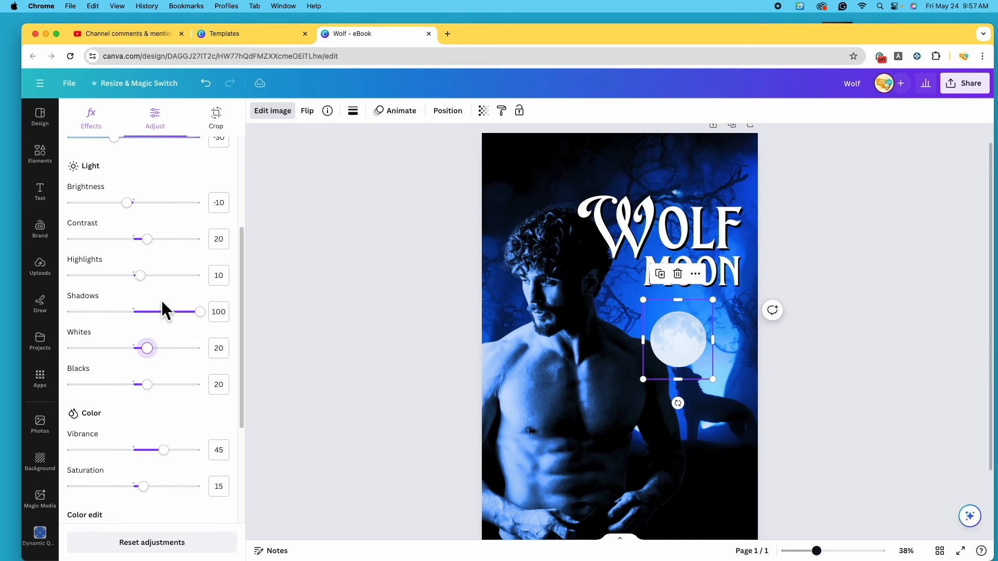
pyautogui.scroll(5, 163, 307)
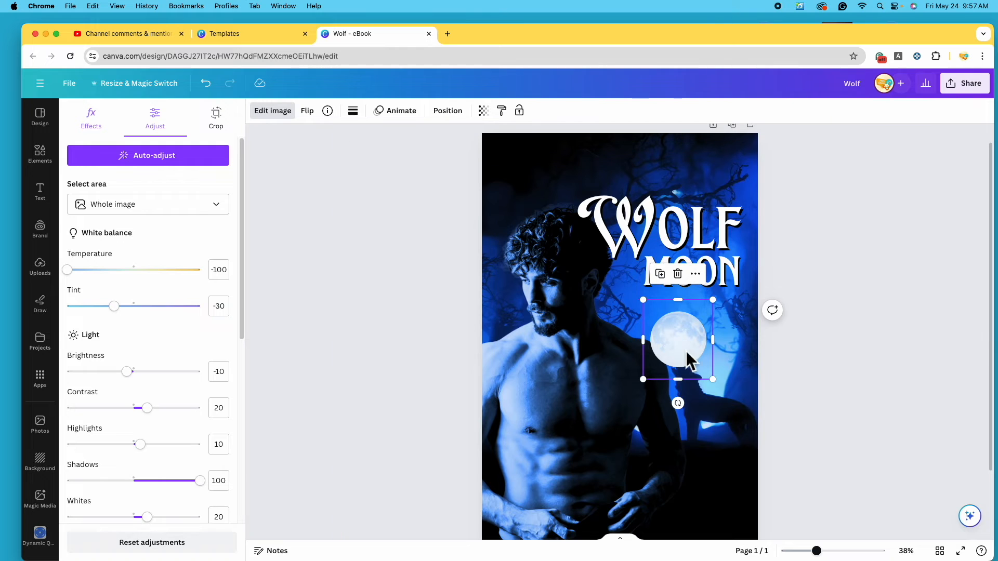
pyautogui.click(94, 122)
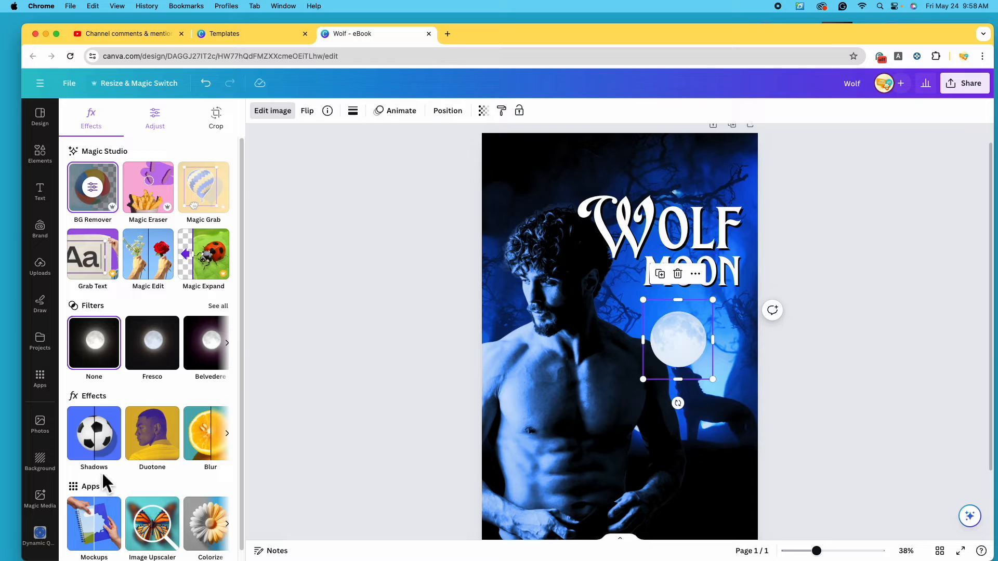
# Apply a Drop shadow to the moon and move it below the MOON title
pyautogui.click(101, 434)
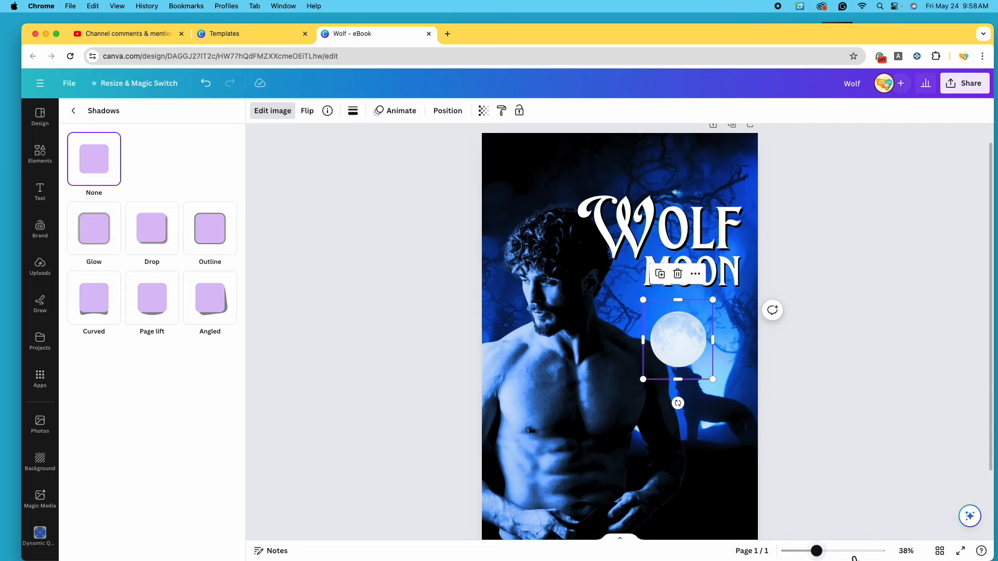
pyautogui.click(834, 552)
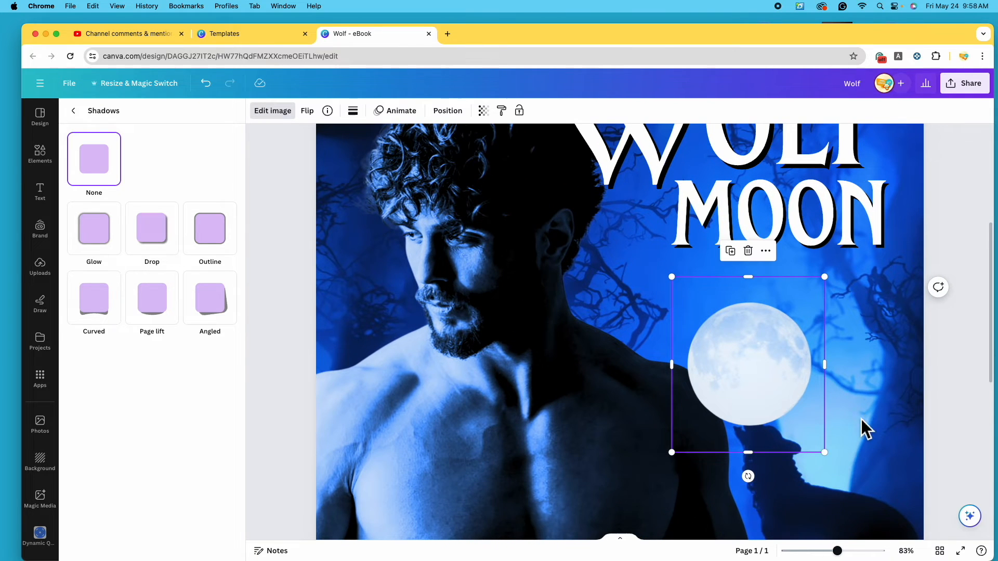
pyautogui.scroll(2, 862, 420)
pyautogui.moveTo(768, 419); pyautogui.dragTo(619, 341)
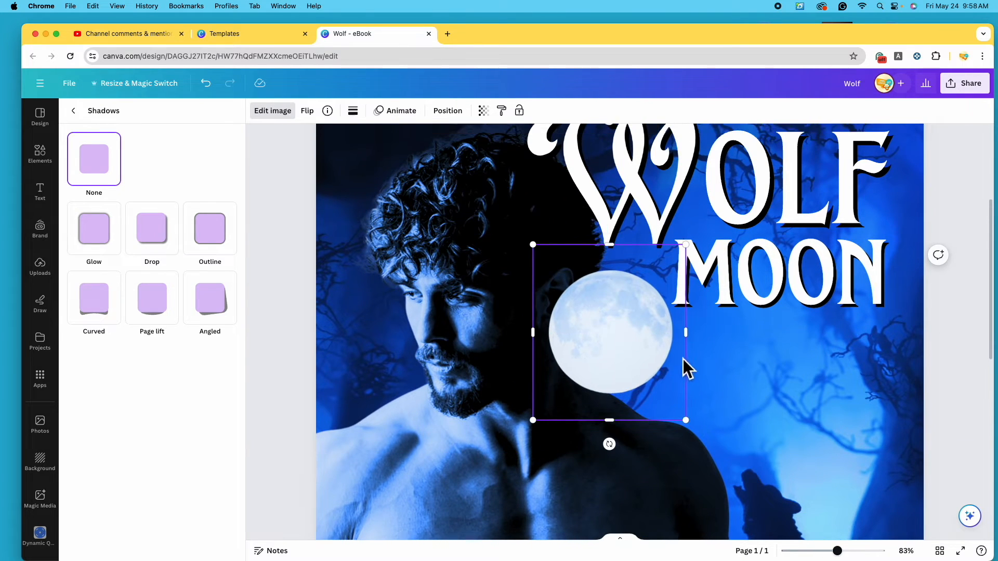
pyautogui.scroll(3, 686, 367)
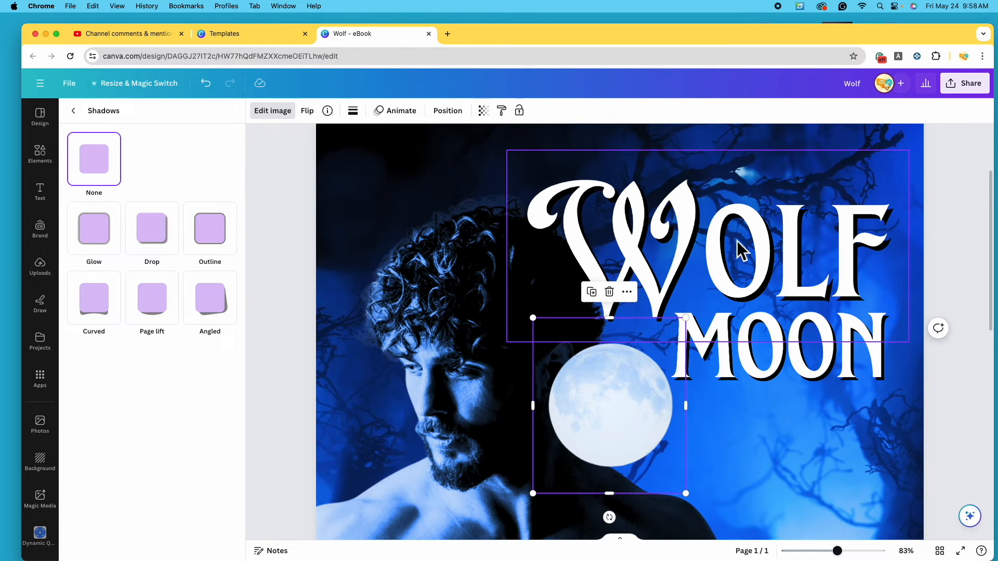
pyautogui.click(163, 241)
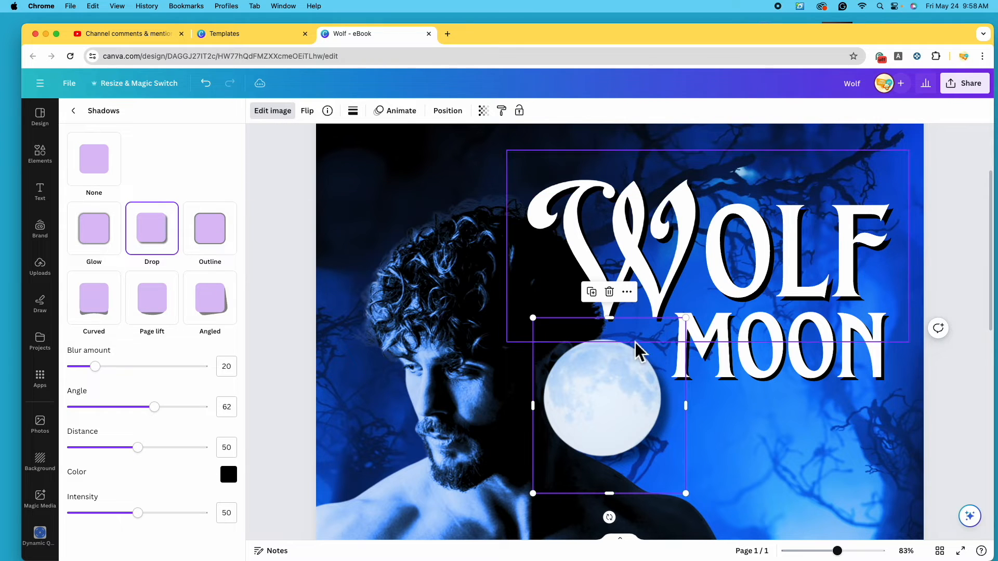
pyautogui.moveTo(625, 425); pyautogui.dragTo(729, 466)
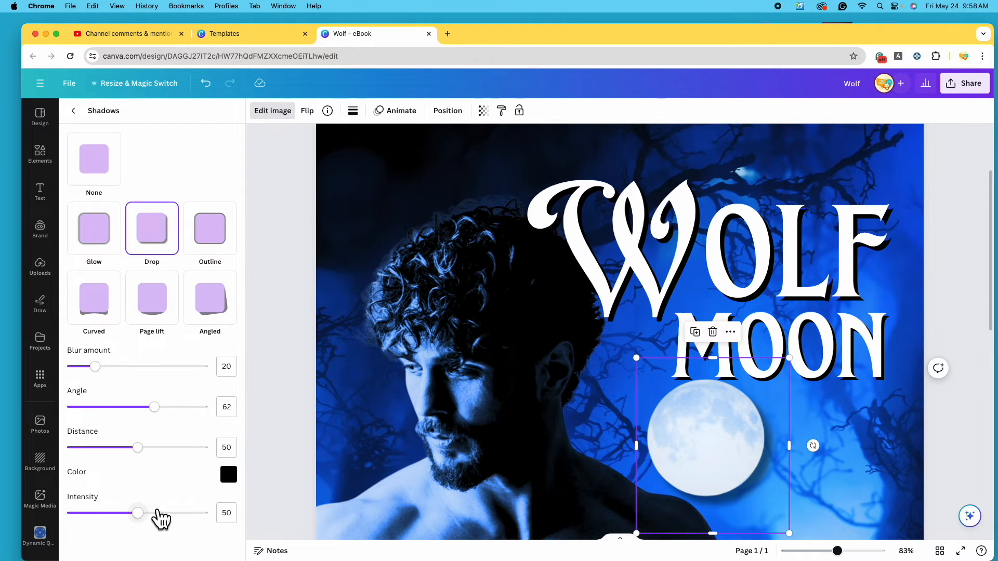
# Set the moon's drop shadow to intensity 100, blur 5 and distance 29
pyautogui.moveTo(149, 522); pyautogui.dragTo(229, 528)
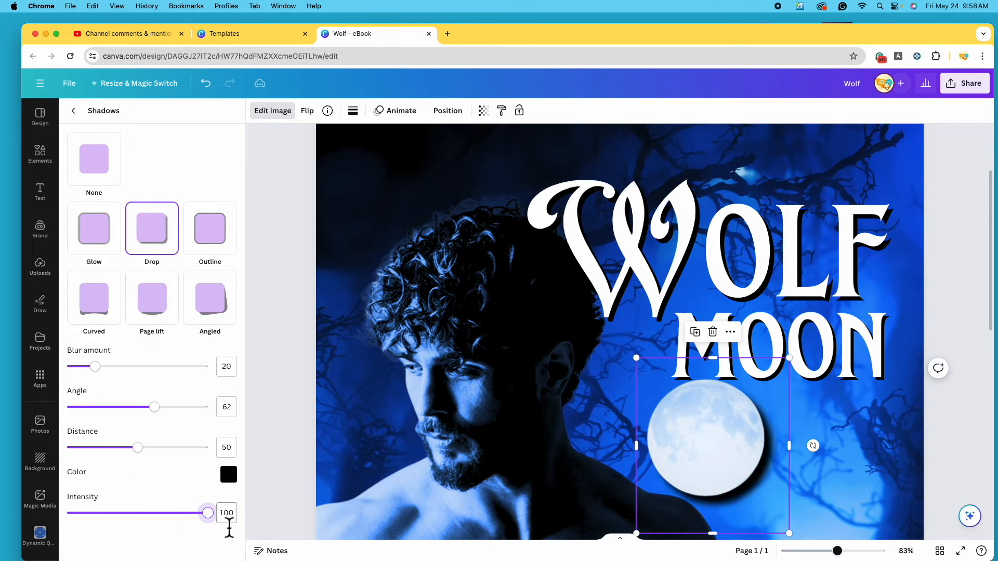
pyautogui.moveTo(106, 379); pyautogui.dragTo(95, 379)
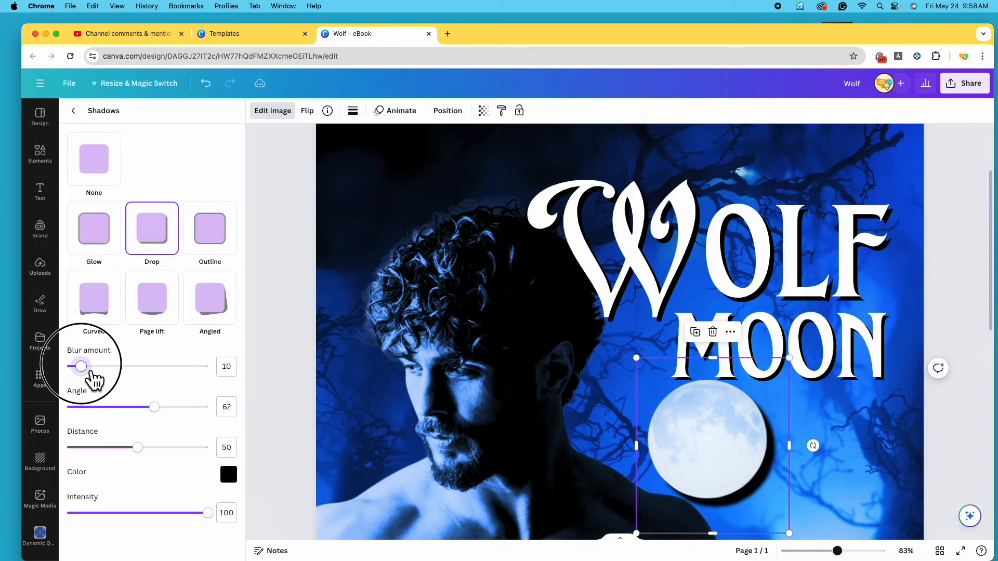
pyautogui.moveTo(95, 380); pyautogui.dragTo(82, 379)
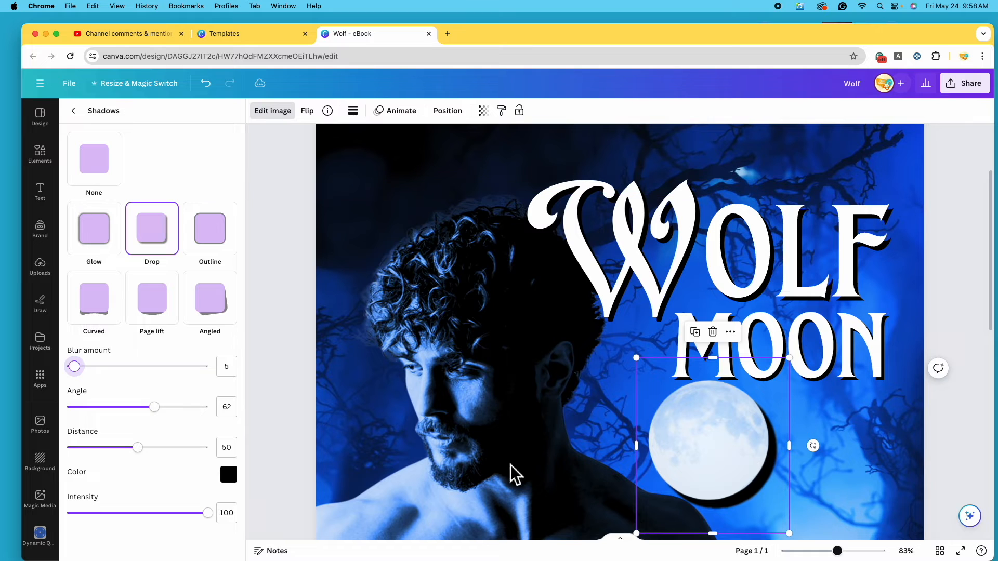
pyautogui.moveTo(147, 456); pyautogui.dragTo(119, 461)
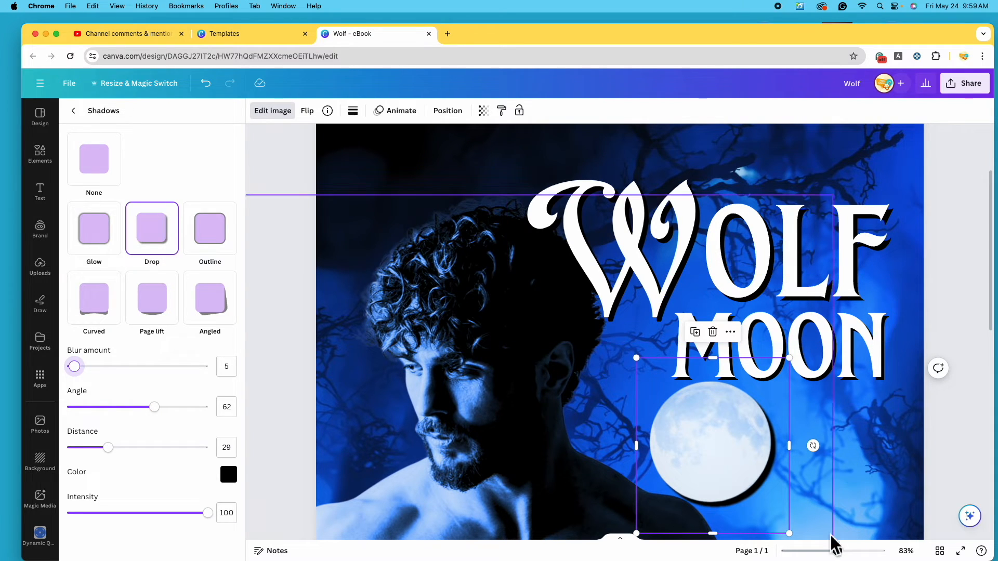
pyautogui.moveTo(845, 559); pyautogui.dragTo(834, 559)
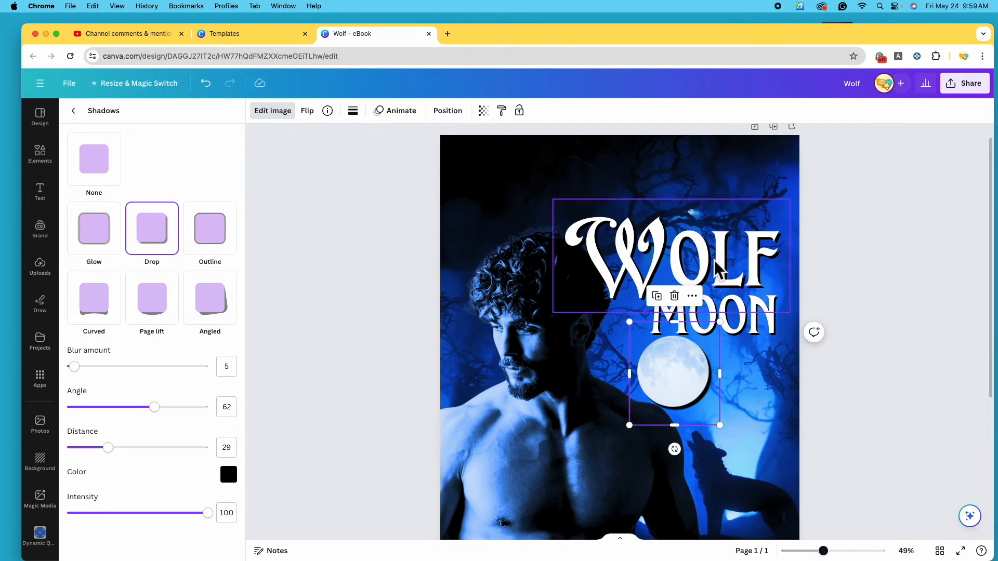
# Delete the O from WOLF and shrink the moon photo into that gap
pyautogui.moveTo(682, 366); pyautogui.dragTo(622, 389)
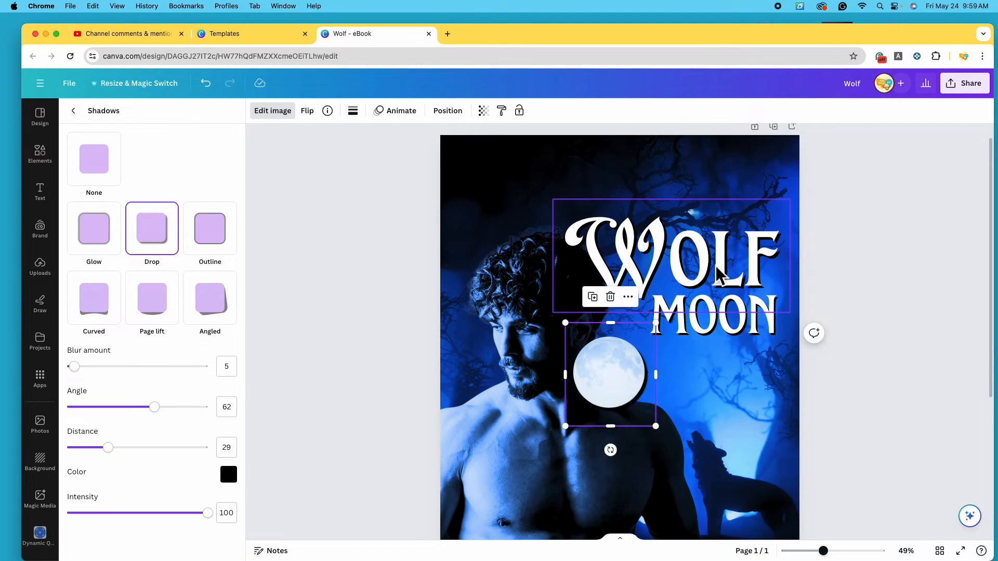
pyautogui.click(717, 273)
pyautogui.press('BackSpace')
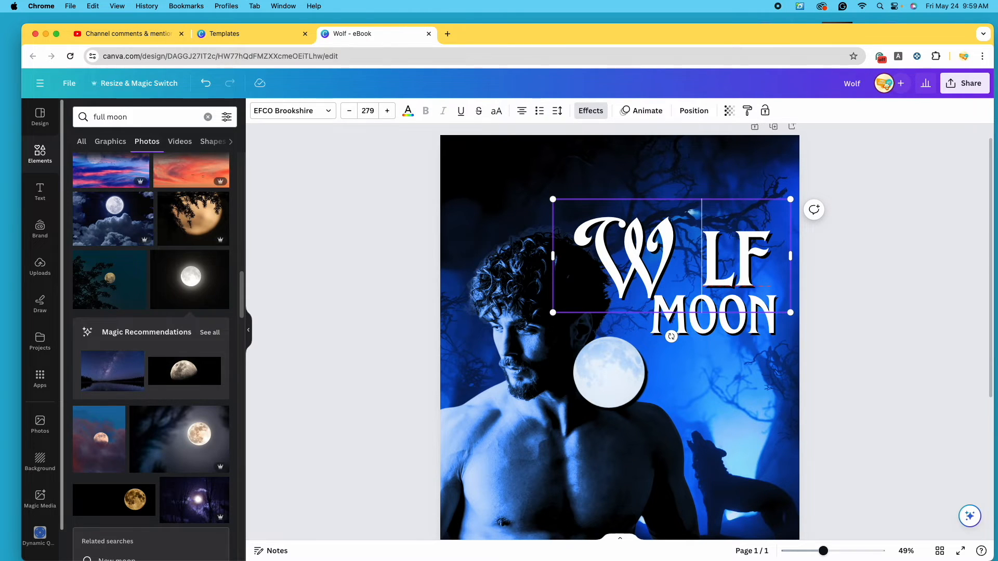
pyautogui.click(625, 372)
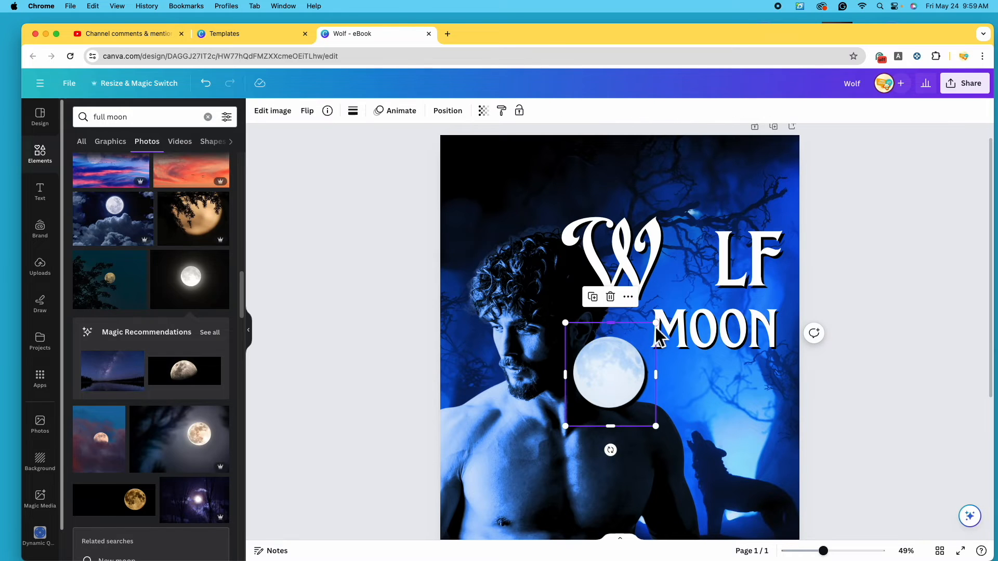
pyautogui.moveTo(656, 325); pyautogui.dragTo(701, 262)
pyautogui.moveTo(726, 221); pyautogui.dragTo(721, 226)
pyautogui.moveTo(687, 274); pyautogui.dragTo(689, 270)
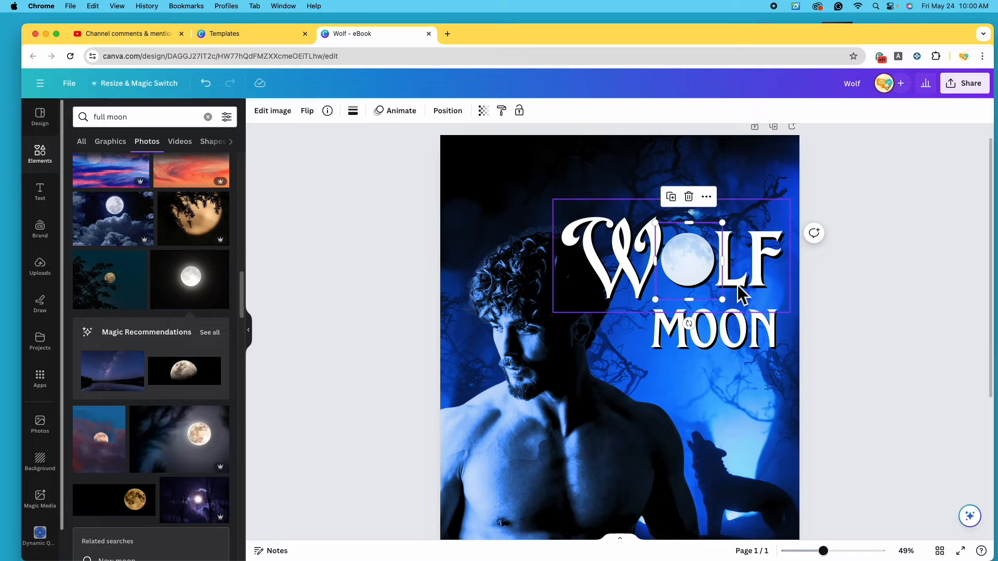
pyautogui.click(779, 291)
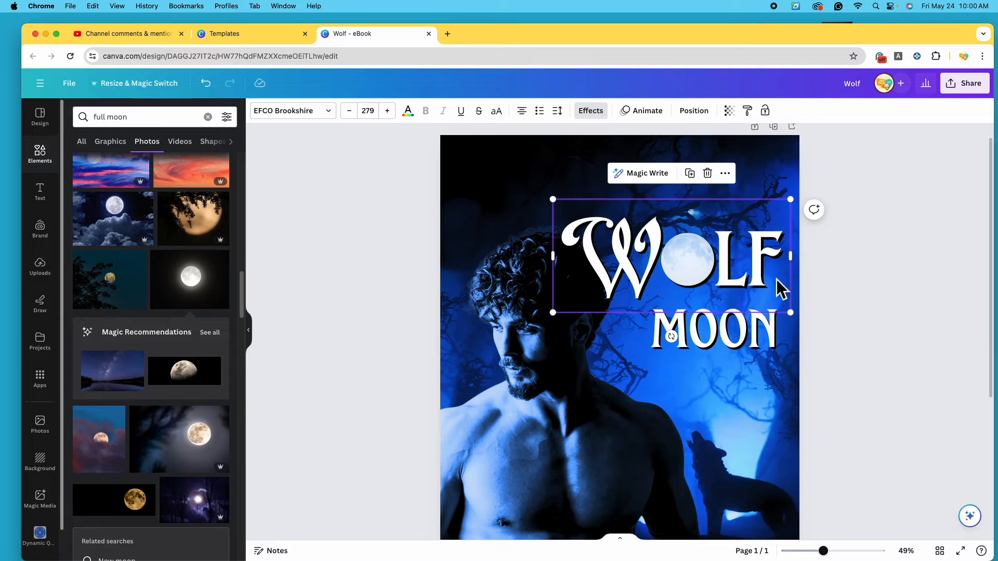
pyautogui.click(688, 263)
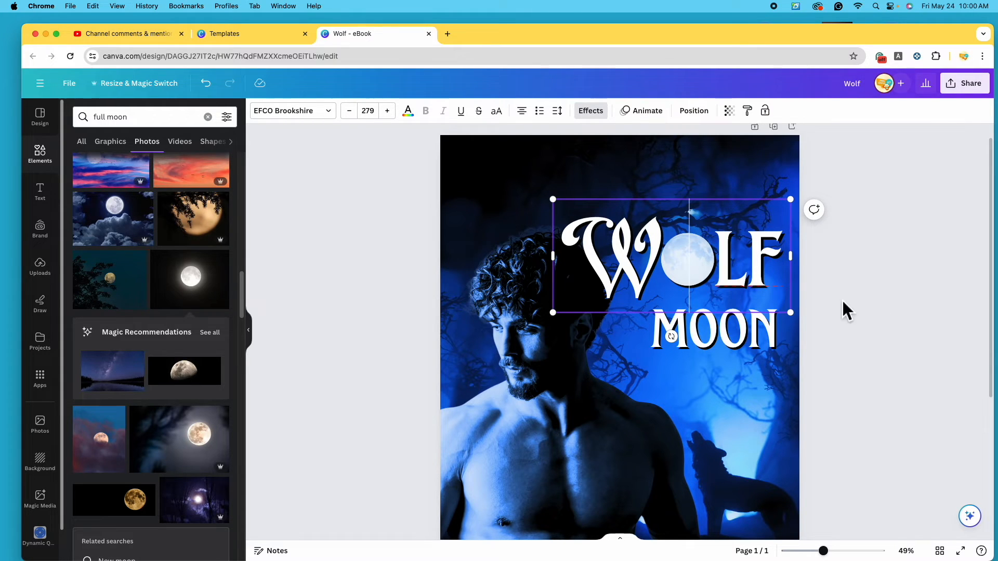
# Select the WOLF text and moon layers in the Layers list and group them
pyautogui.click(697, 114)
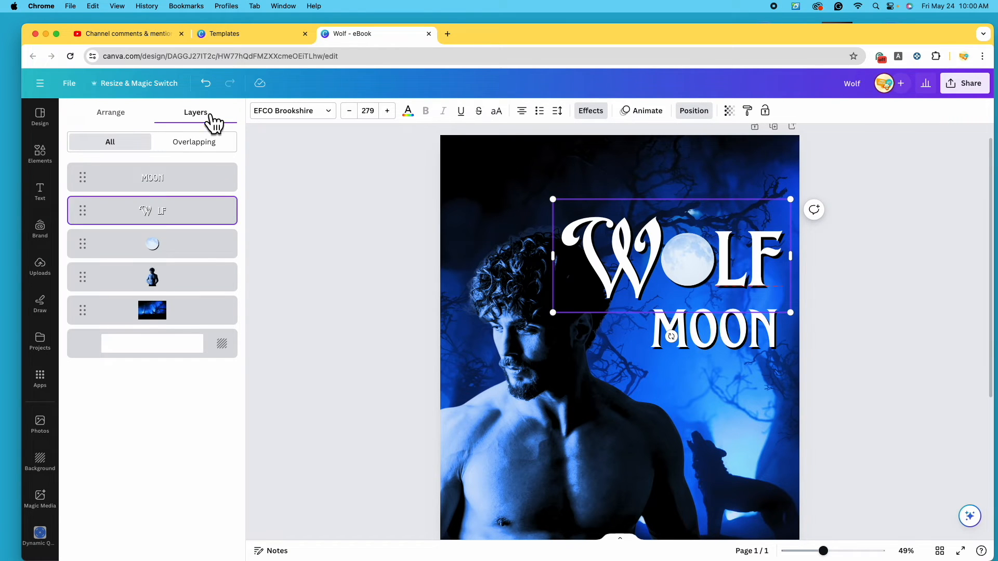
pyautogui.click(111, 113)
pyautogui.click(207, 117)
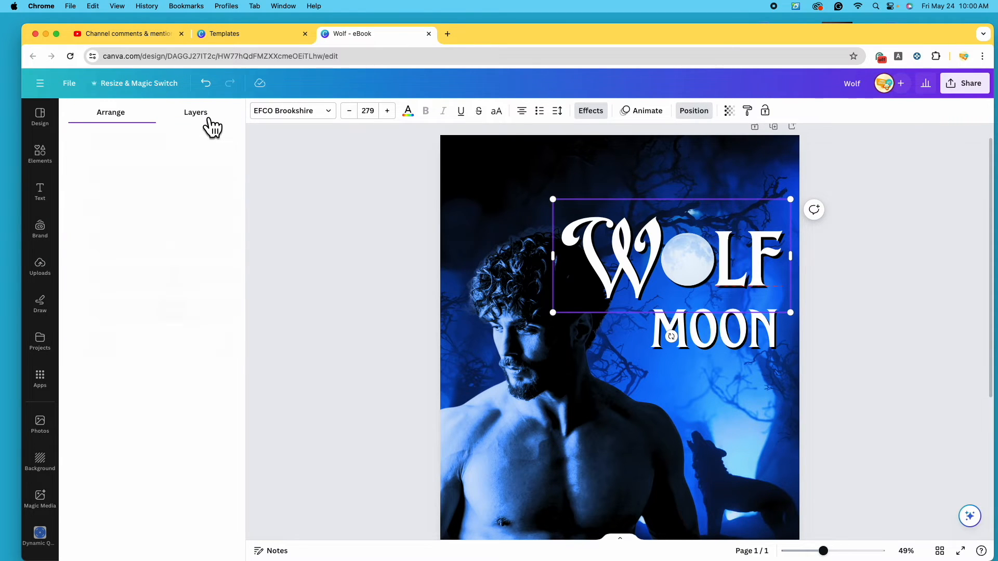
pyautogui.click(196, 222)
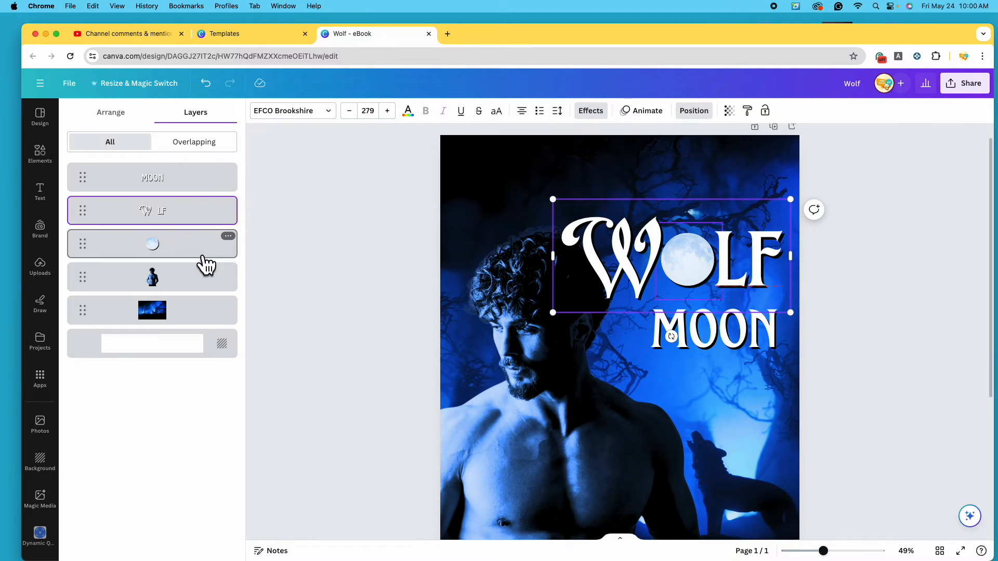
pyautogui.click(180, 248)
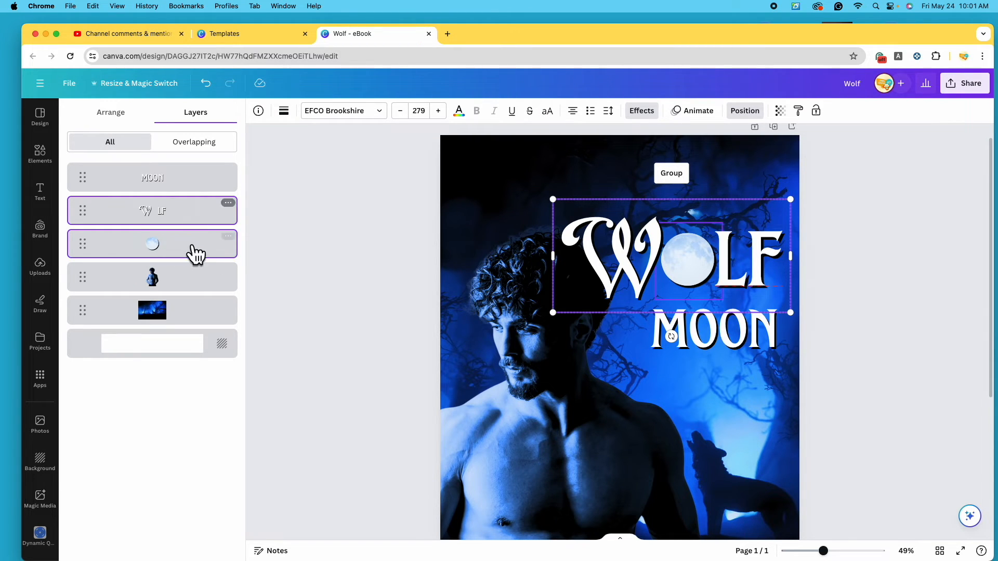
pyautogui.click(681, 176)
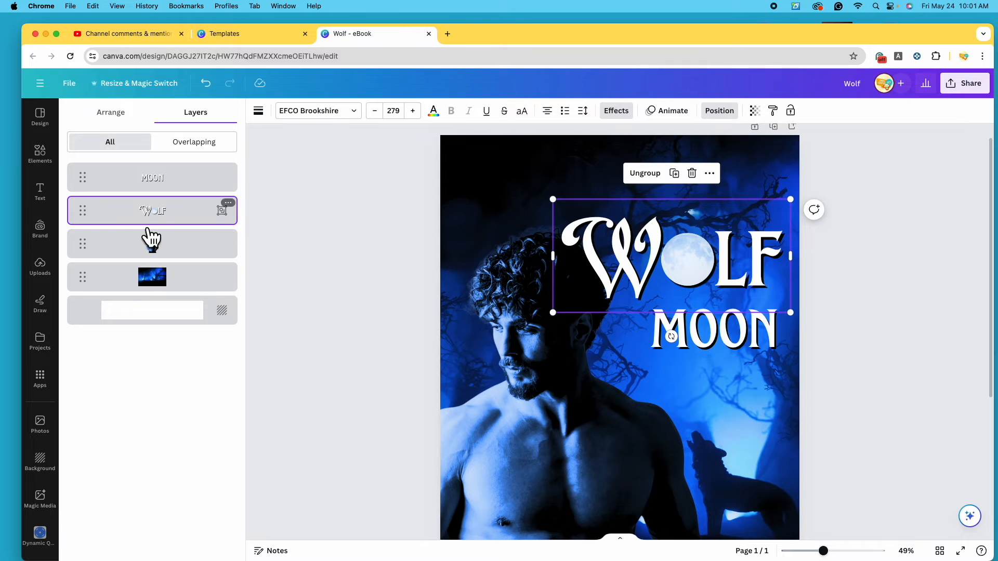
pyautogui.click(657, 176)
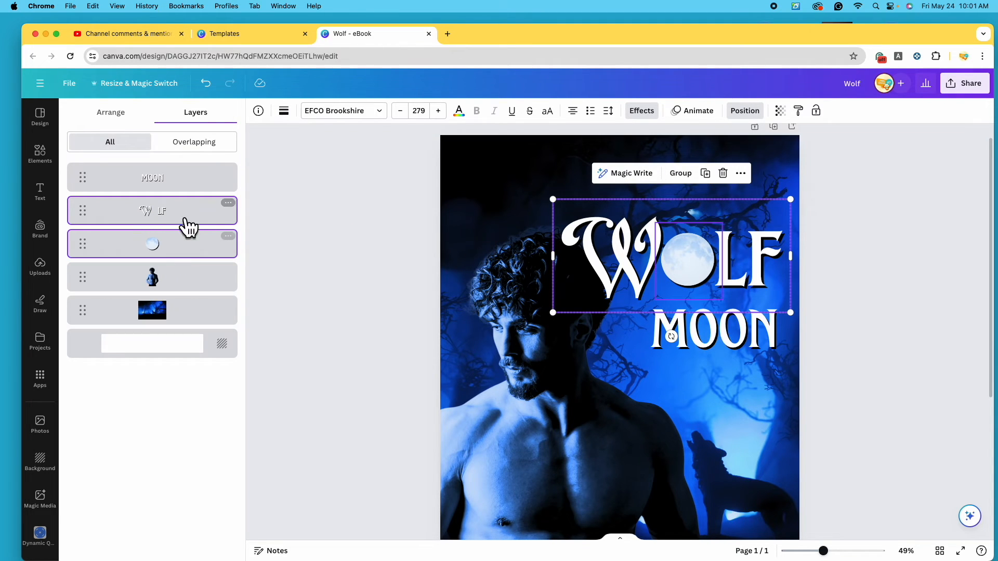
pyautogui.click(685, 180)
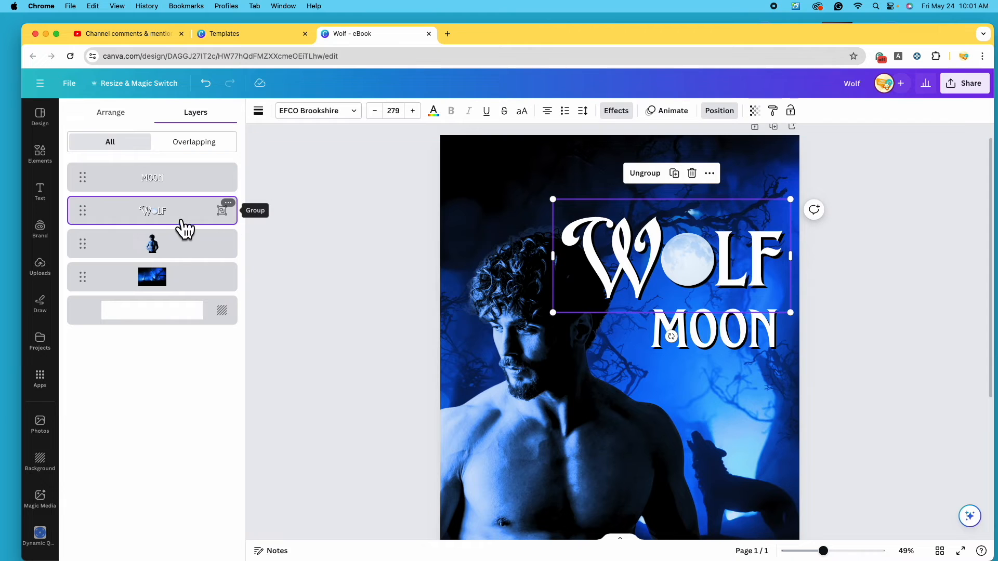
pyautogui.click(915, 321)
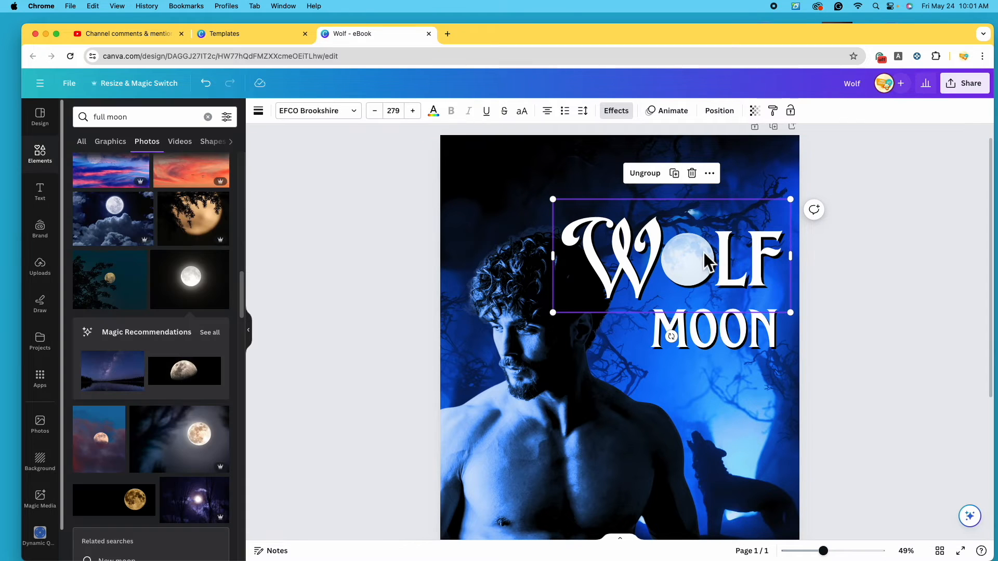
# Enlarge the WOLF group and tuck a slightly larger MOON just beneath it
pyautogui.click(912, 321)
pyautogui.moveTo(680, 258); pyautogui.dragTo(682, 237)
pyautogui.moveTo(556, 286); pyautogui.dragTo(546, 322)
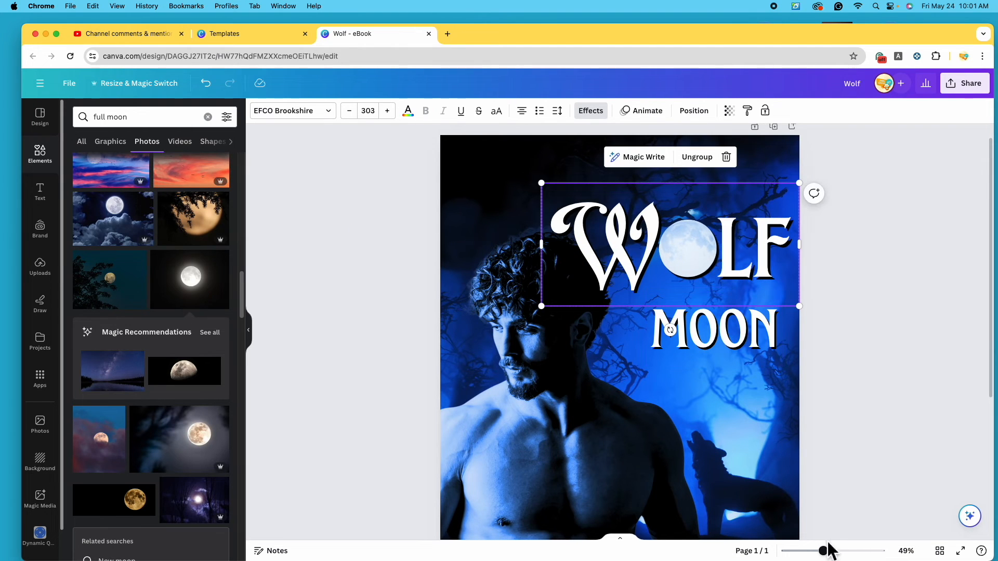
pyautogui.moveTo(830, 550); pyautogui.dragTo(816, 548)
pyautogui.click(699, 292)
pyautogui.moveTo(695, 283); pyautogui.dragTo(681, 251)
pyautogui.moveTo(728, 285); pyautogui.dragTo(729, 282)
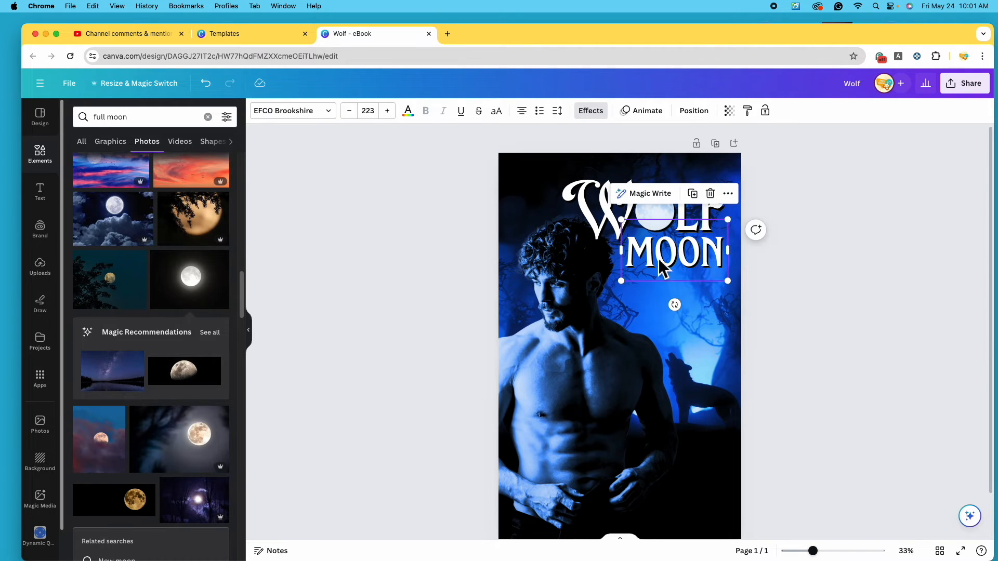
pyautogui.click(818, 314)
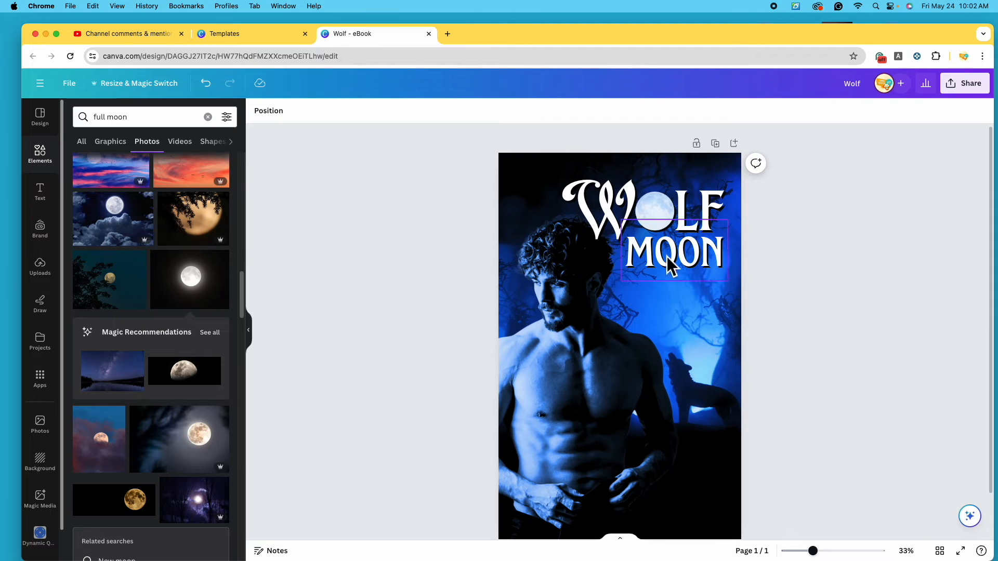
# Select the WOLF group and MOON together and group them into one title
pyautogui.click(608, 216)
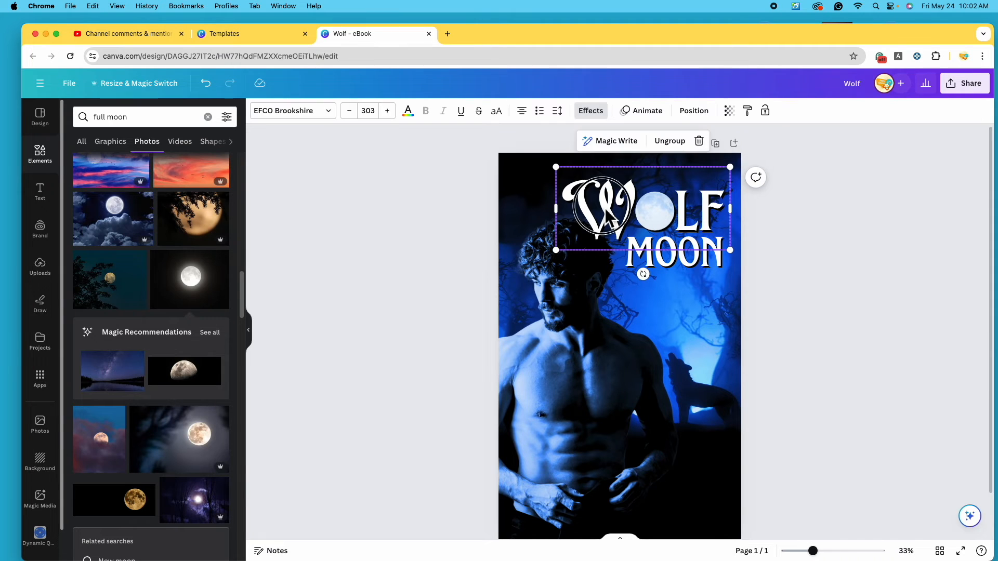
pyautogui.keyDown('shift'); pyautogui.click(694, 261); pyautogui.keyUp('shift')
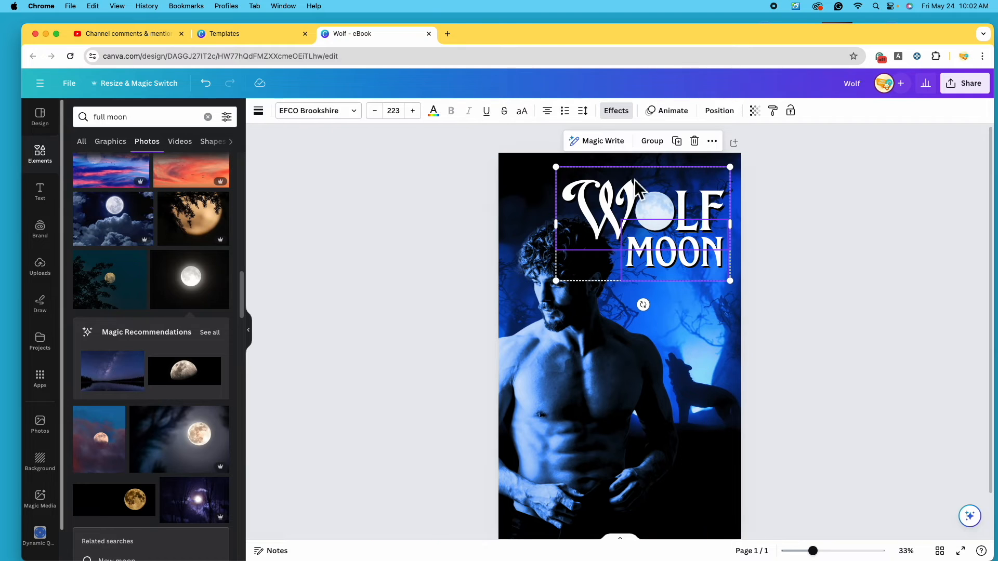
pyautogui.click(655, 141)
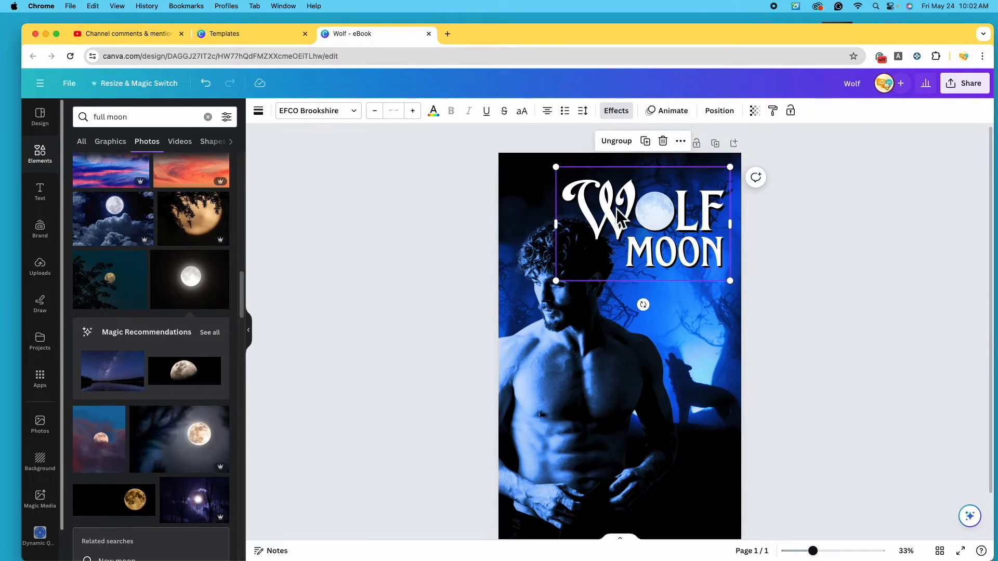
pyautogui.click(870, 323)
pyautogui.click(680, 239)
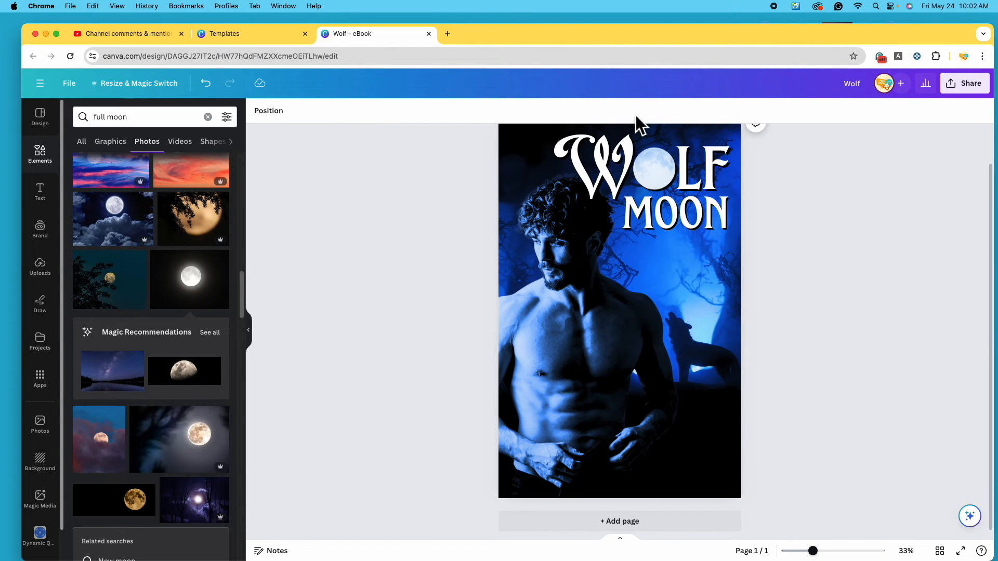
pyautogui.click(571, 143)
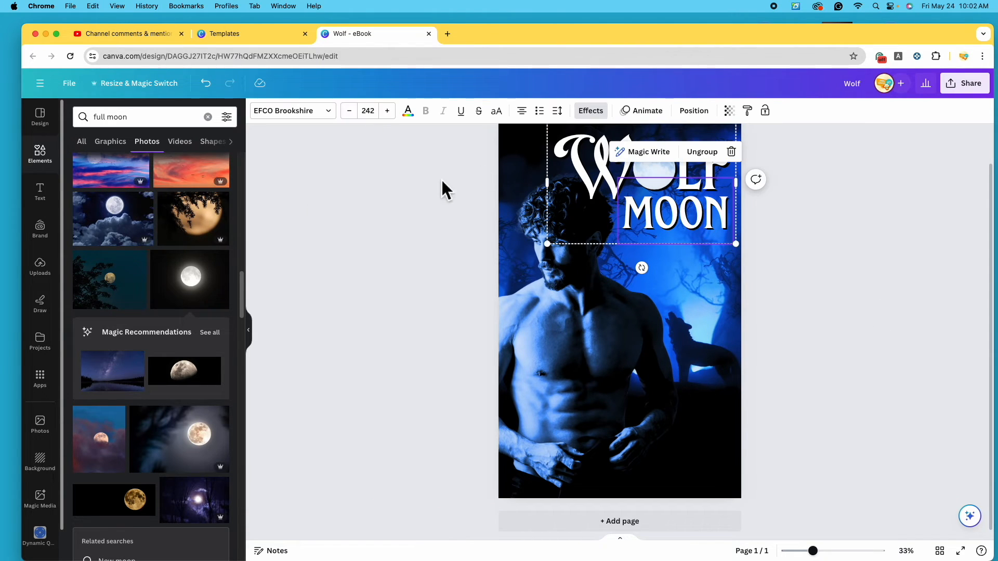
# Add a subheading near the cover's bottom with the author's name, narrowing its box
pyautogui.click(52, 192)
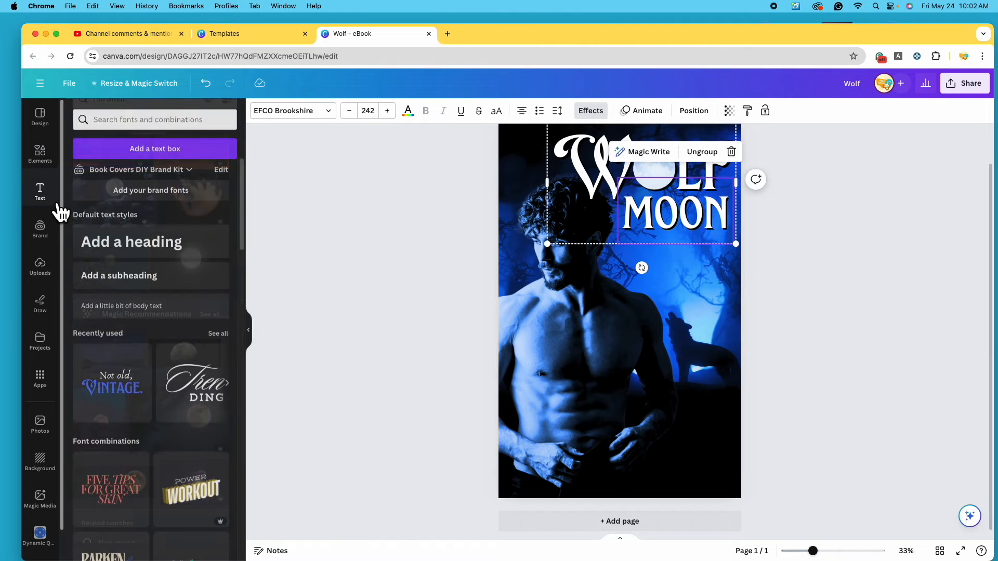
pyautogui.click(136, 280)
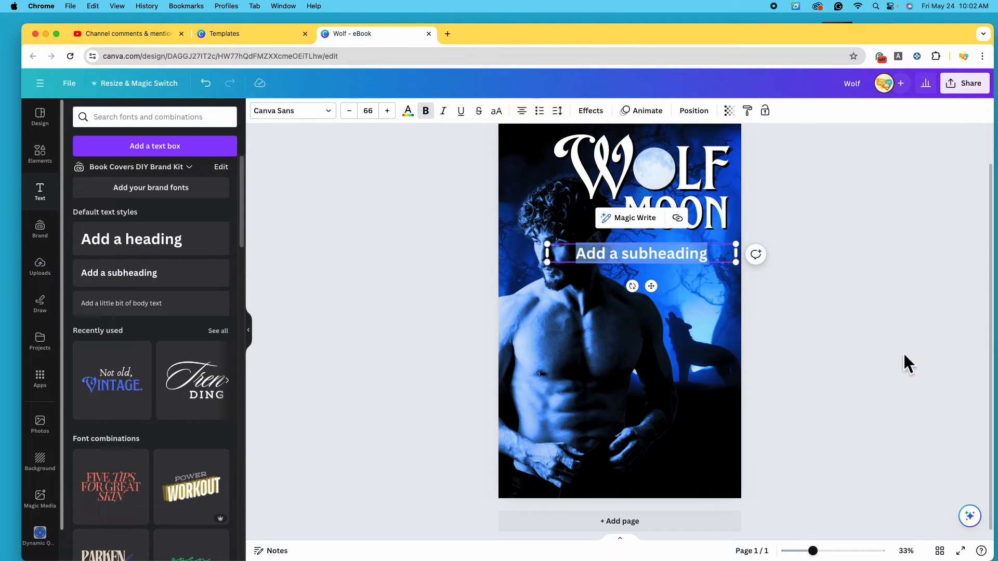
pyautogui.moveTo(682, 255); pyautogui.dragTo(683, 452)
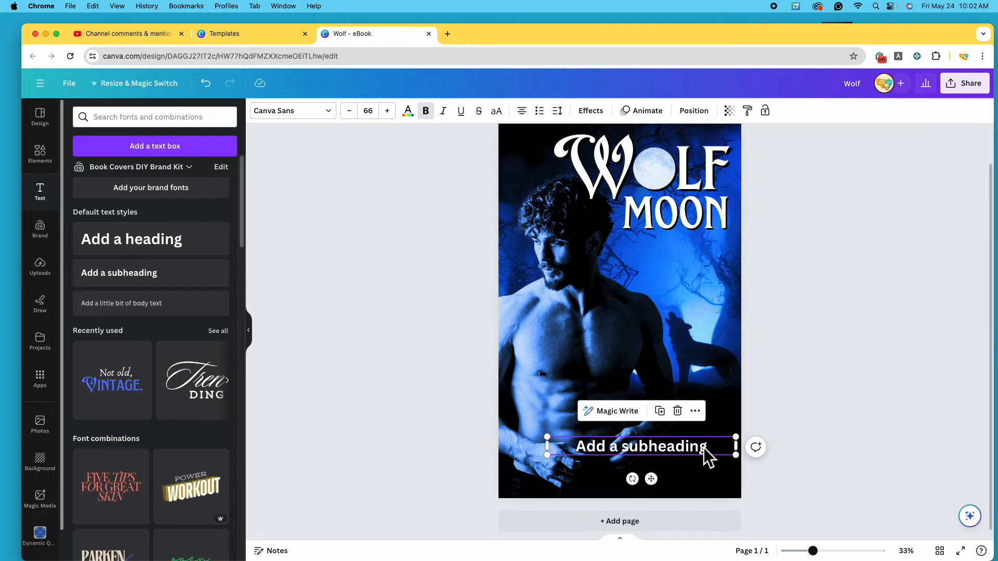
pyautogui.doubleClick(707, 449)
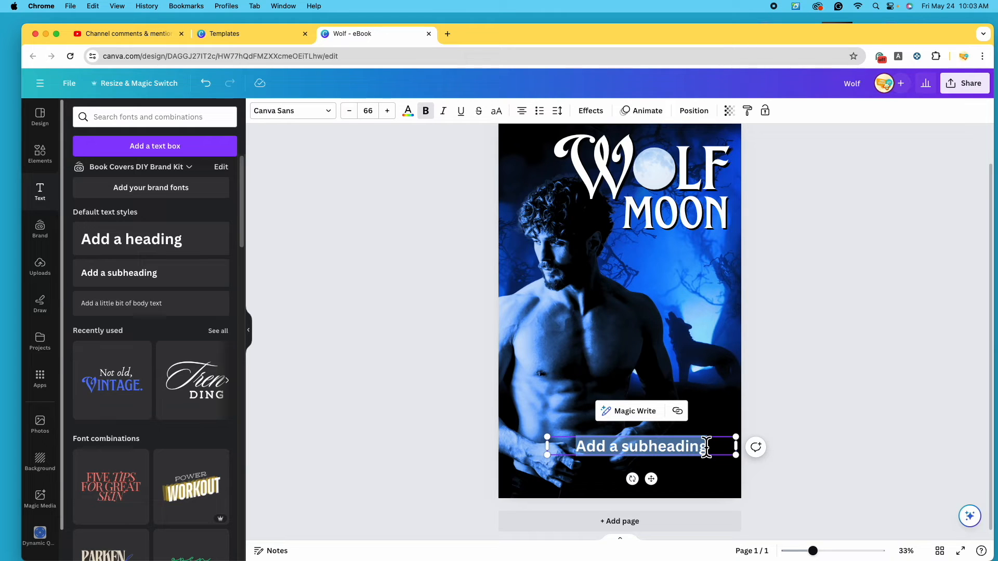
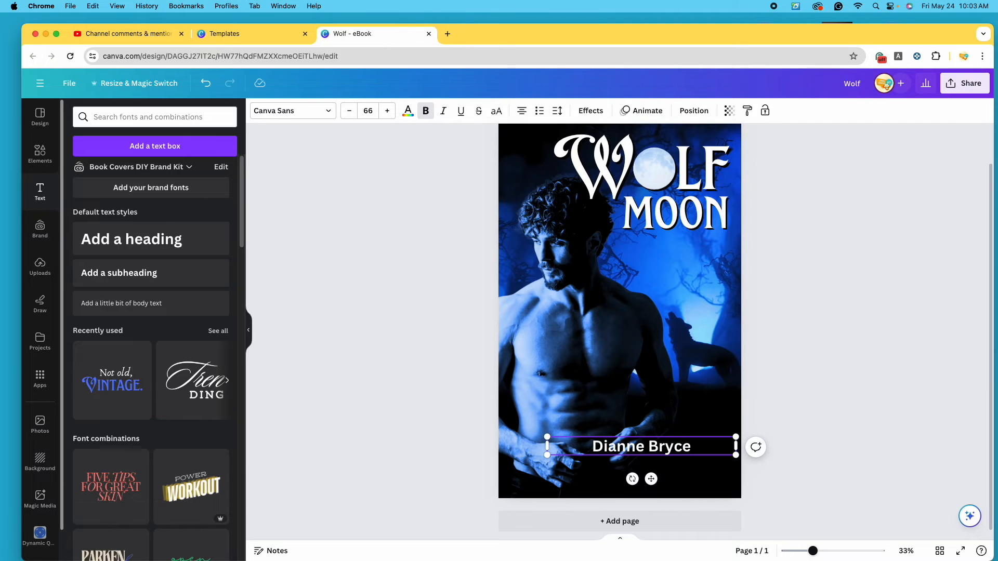
pyautogui.moveTo(736, 446); pyautogui.dragTo(664, 447)
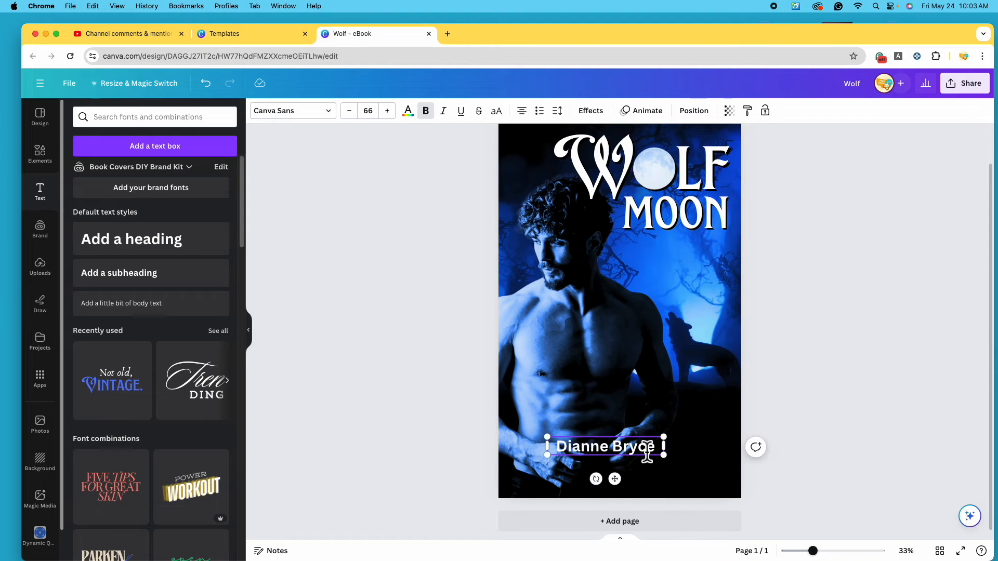
# Switch the author name to EFCO Brookshire to match the title, then drag it lower right
pyautogui.click(338, 113)
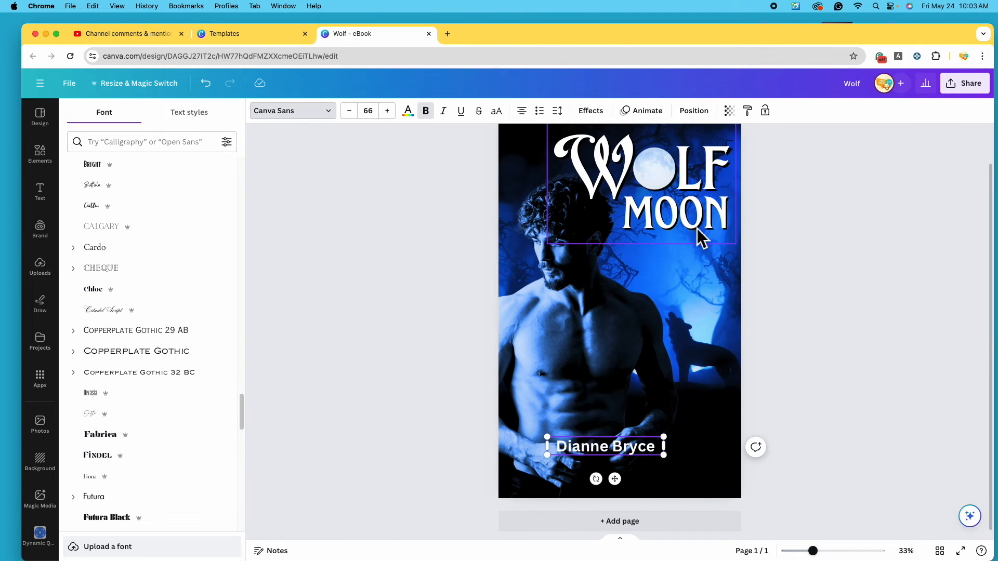
pyautogui.moveTo(241, 411); pyautogui.dragTo(244, 176)
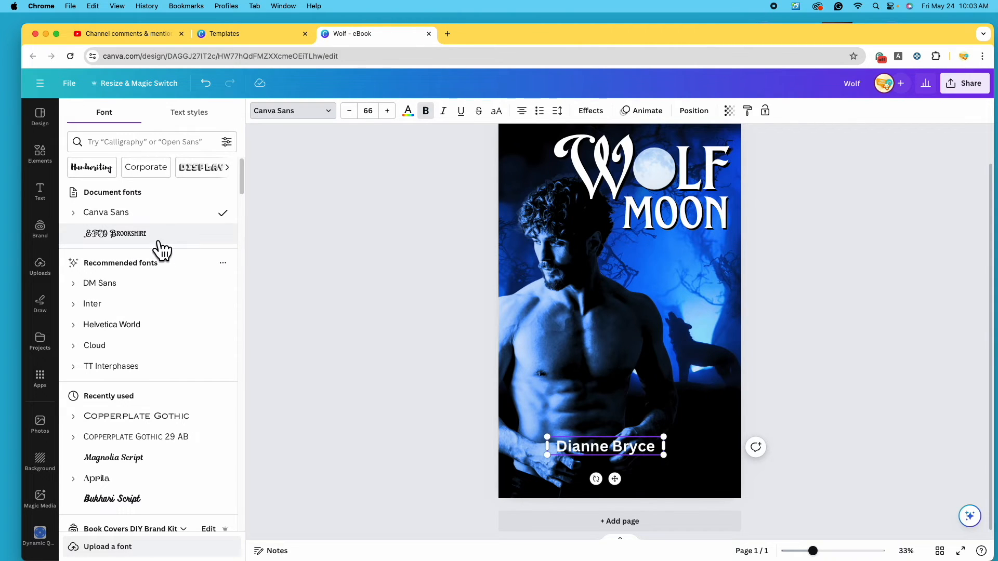
pyautogui.click(224, 245)
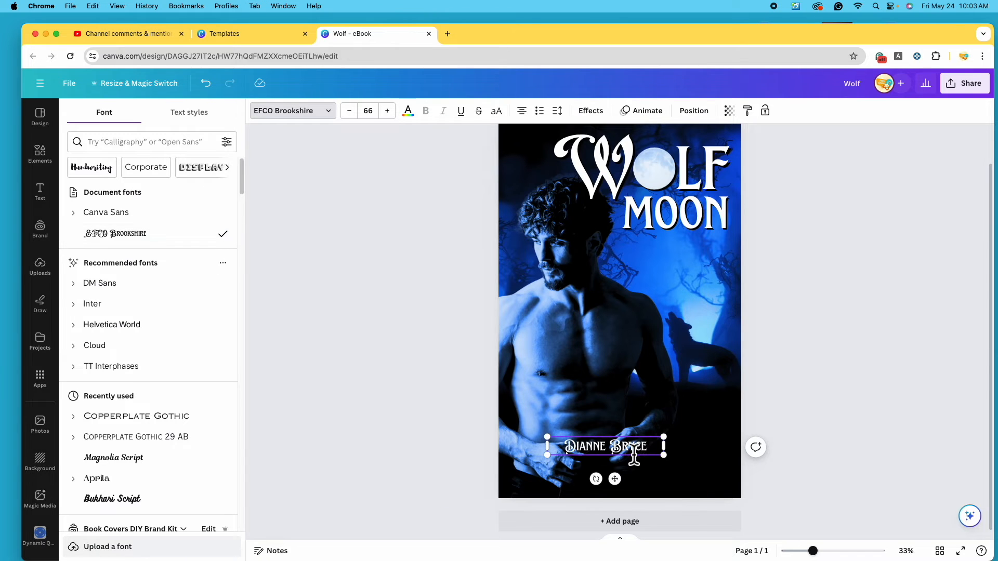
pyautogui.click(828, 401)
pyautogui.moveTo(654, 452); pyautogui.dragTo(691, 466)
# Replace the decorative initials of the author name with plain D and B
pyautogui.click(687, 468)
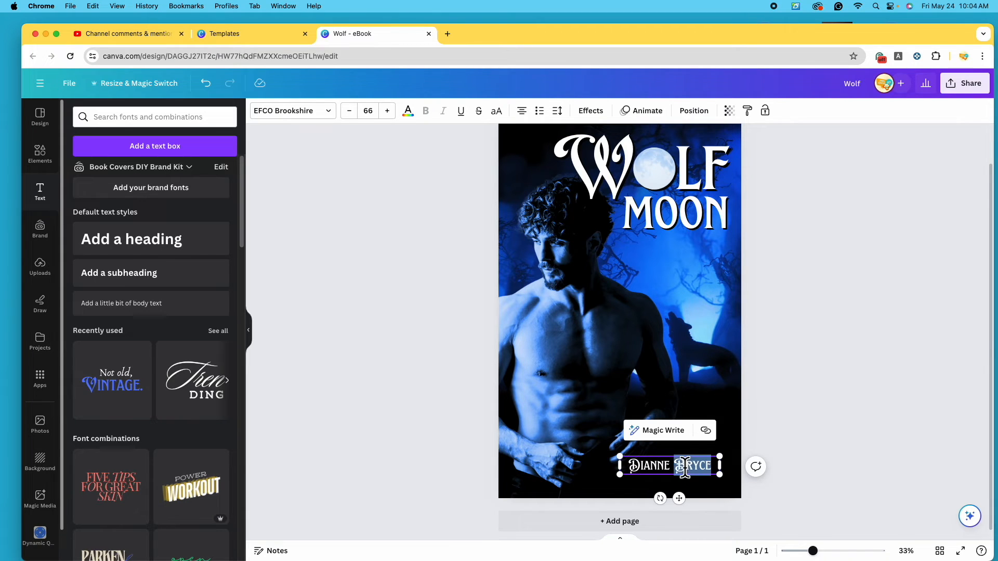
pyautogui.press('BackSpace')
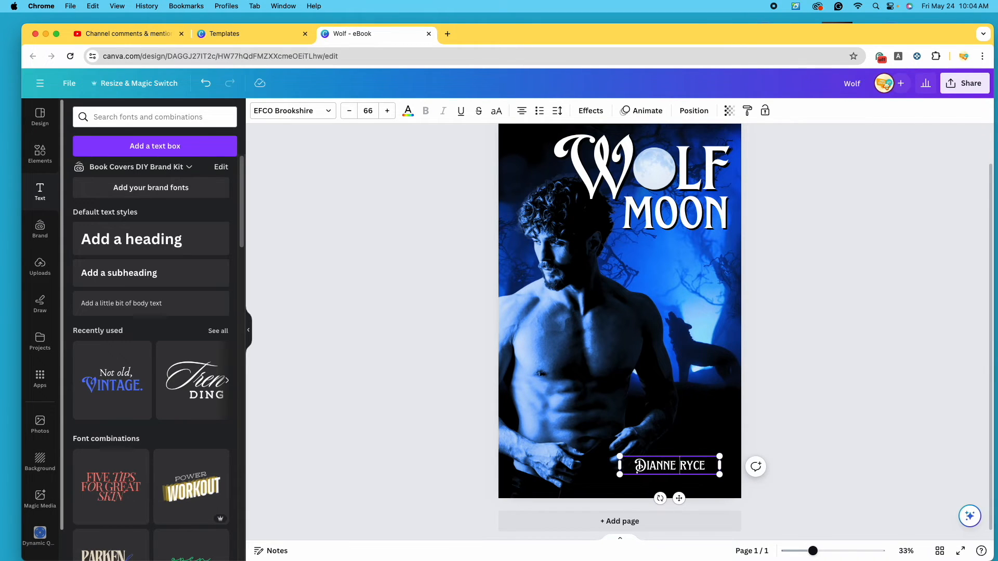
pyautogui.write('B')
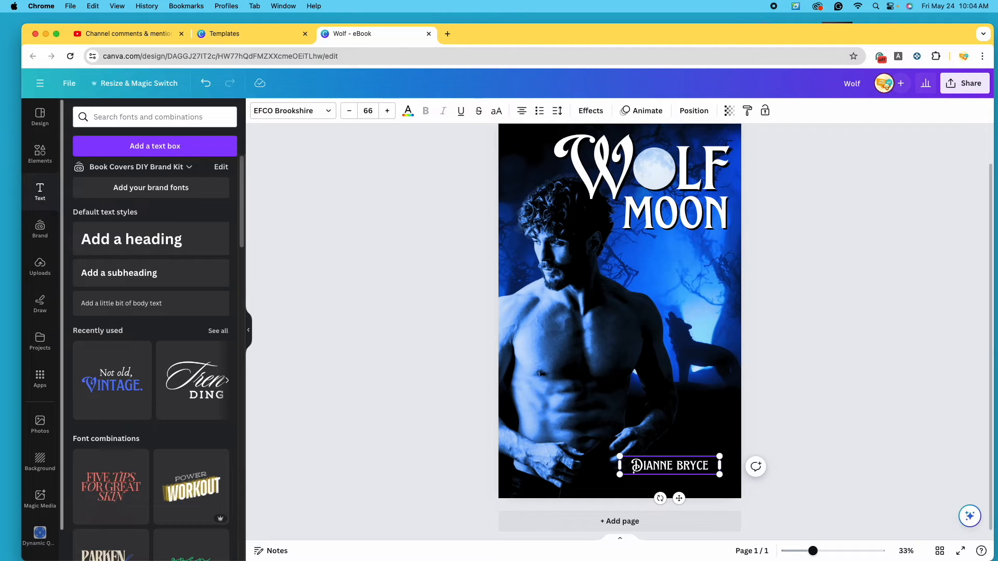
pyautogui.press('BackSpace')
pyautogui.write('B')
pyautogui.press('BackSpace')
pyautogui.write('D')
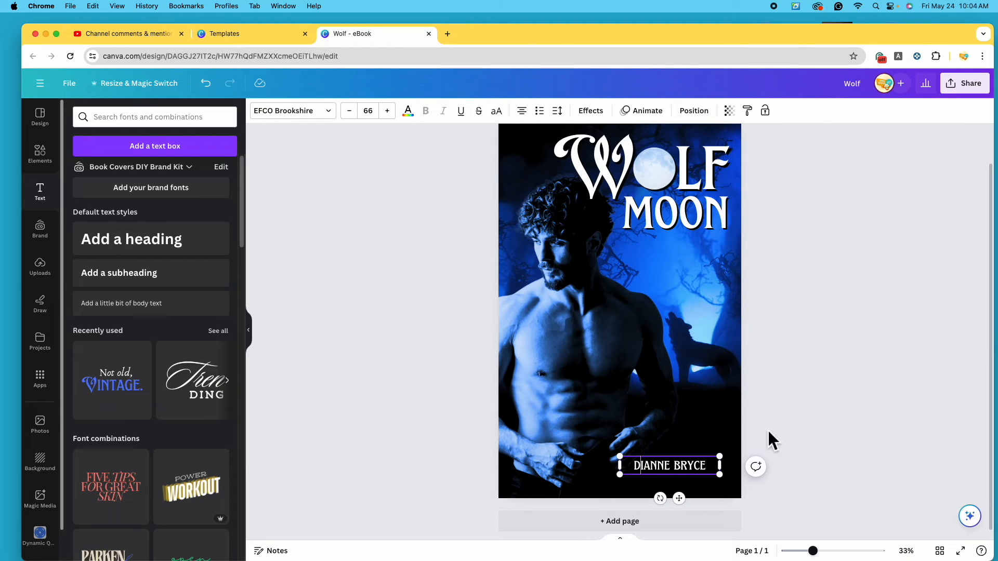
# Enlarge the author name to 72.5 and settle it in the bottom-right corner
pyautogui.click(792, 440)
pyautogui.moveTo(659, 468); pyautogui.dragTo(688, 473)
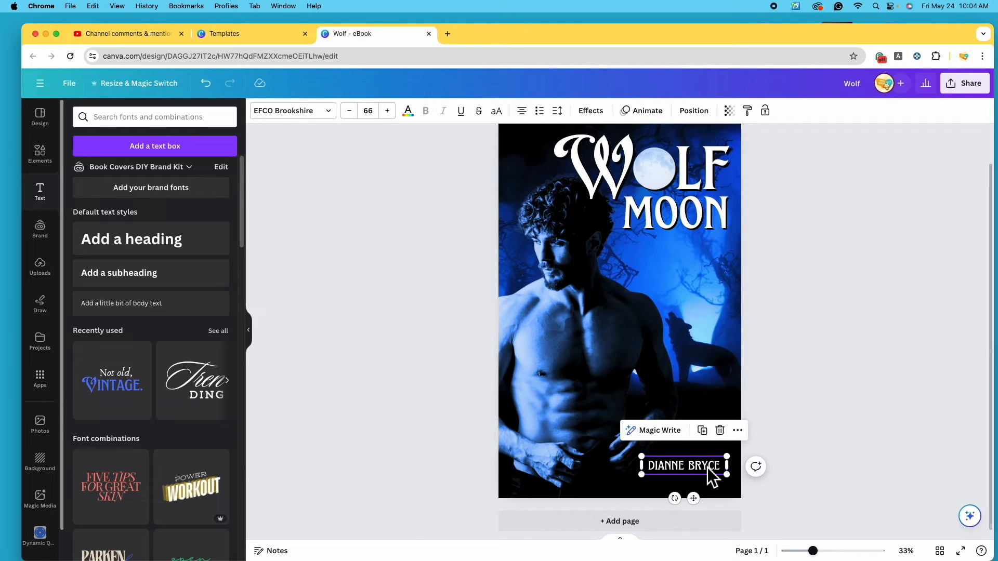
pyautogui.moveTo(707, 466); pyautogui.dragTo(713, 472)
pyautogui.moveTo(642, 458); pyautogui.dragTo(633, 454)
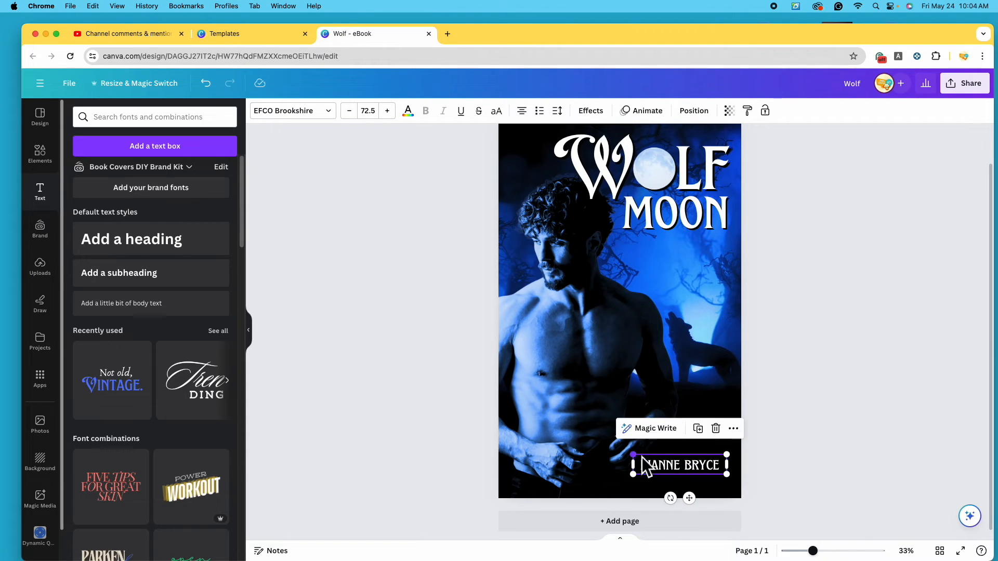
pyautogui.moveTo(704, 475); pyautogui.dragTo(711, 472)
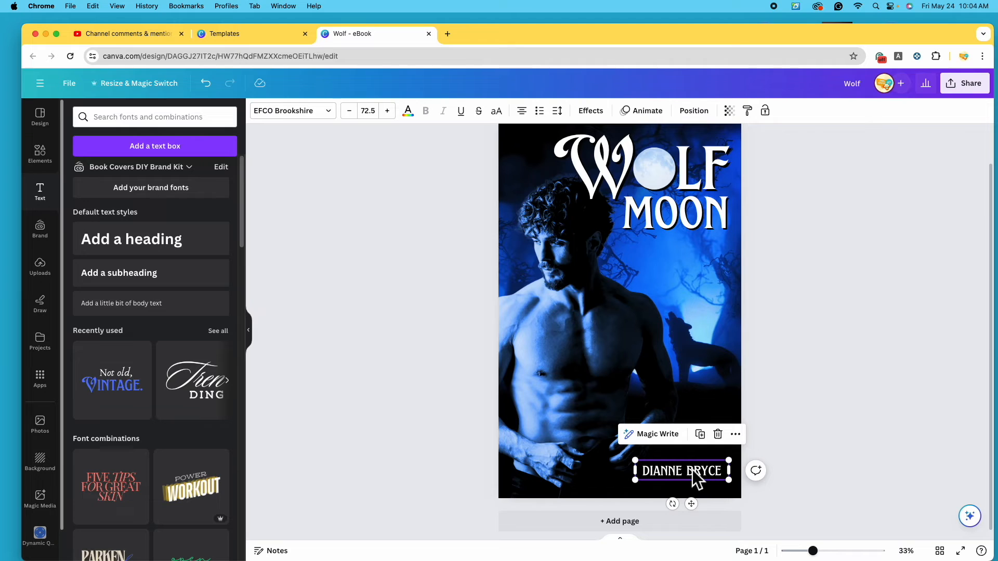
# Try light-blue colours on the author name, including a paler blue and one sampled from the cover
pyautogui.click(409, 111)
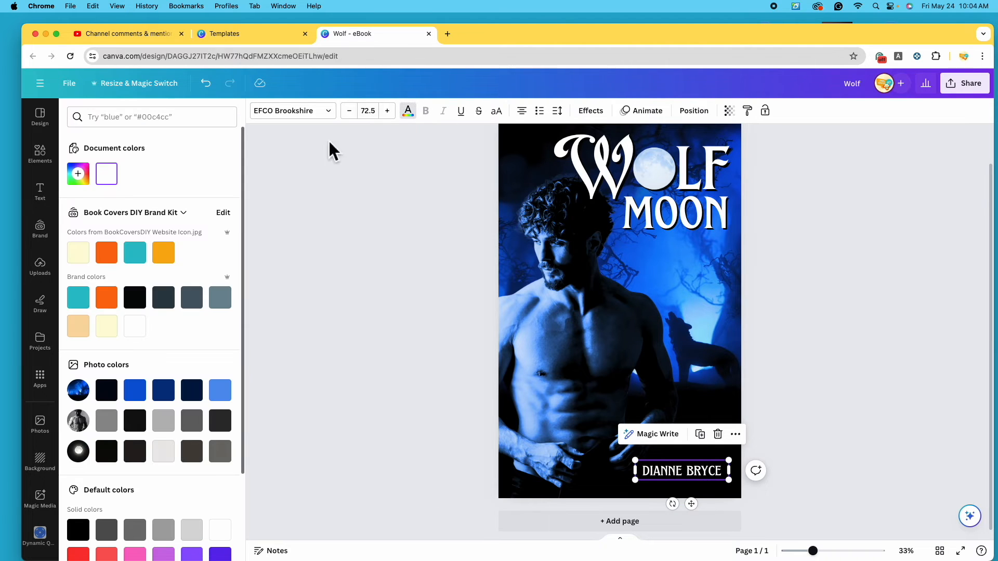
pyautogui.click(225, 399)
pyautogui.click(87, 182)
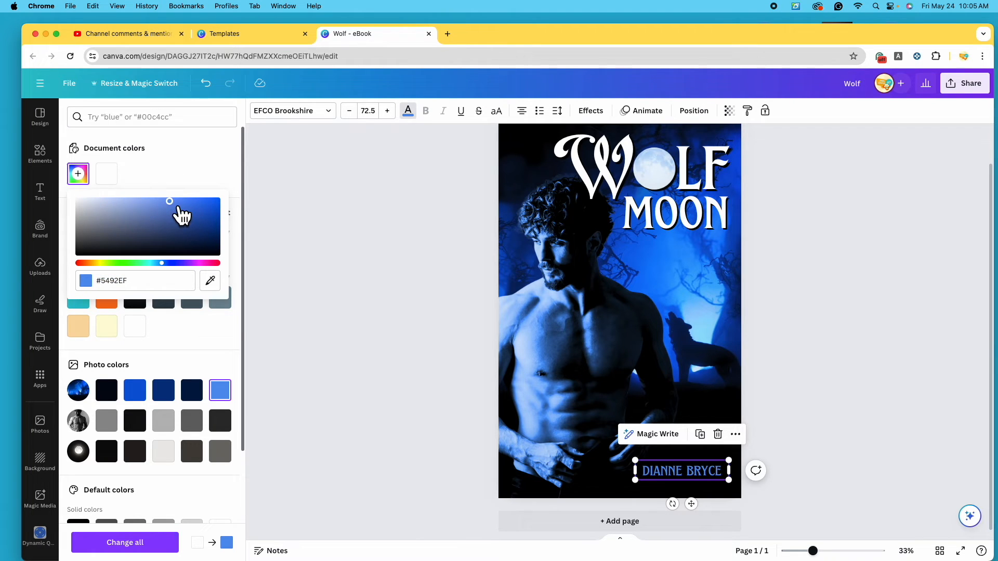
pyautogui.click(131, 202)
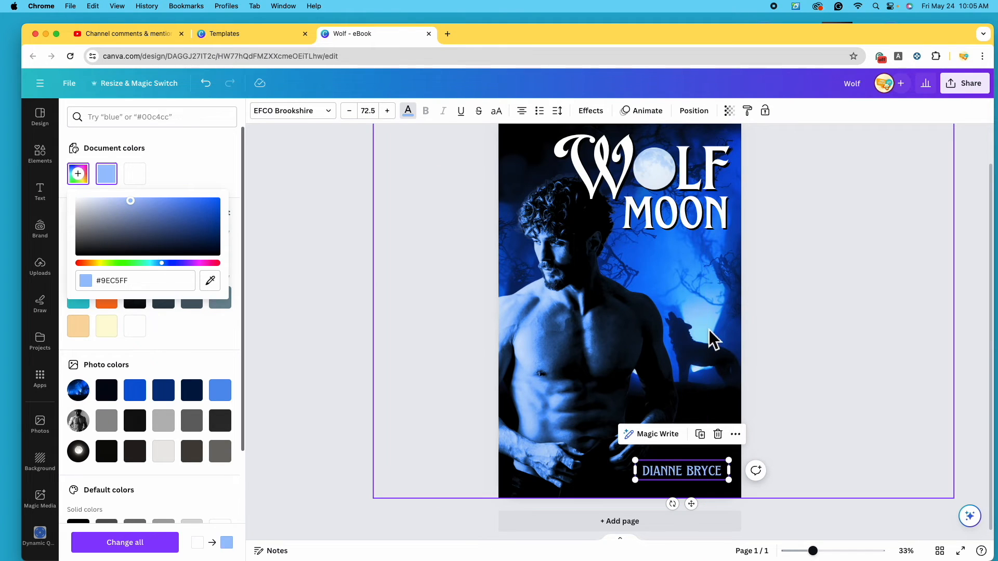
pyautogui.click(211, 281)
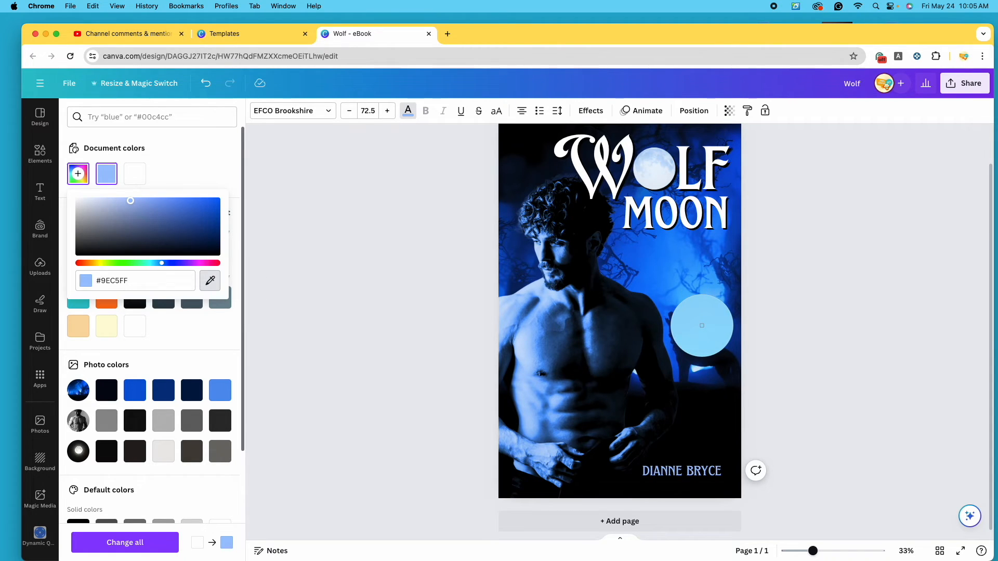
pyautogui.click(702, 325)
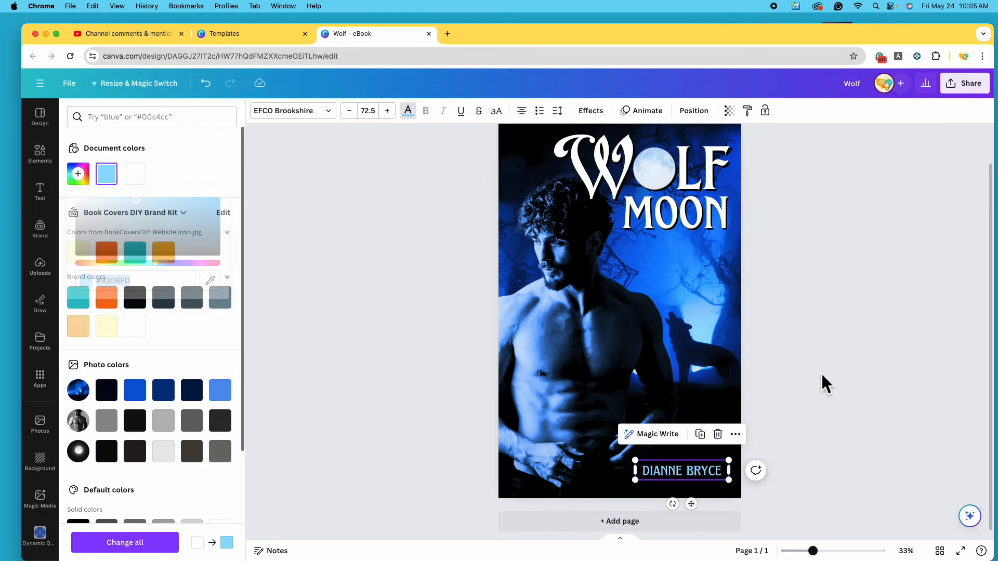
pyautogui.click(822, 373)
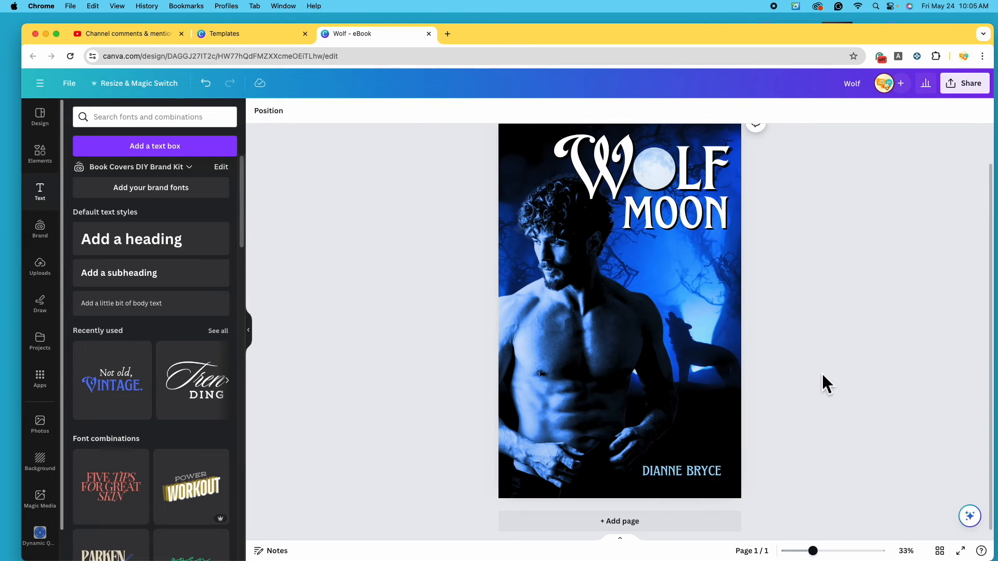
pyautogui.click(708, 485)
pyautogui.click(408, 111)
pyautogui.click(135, 173)
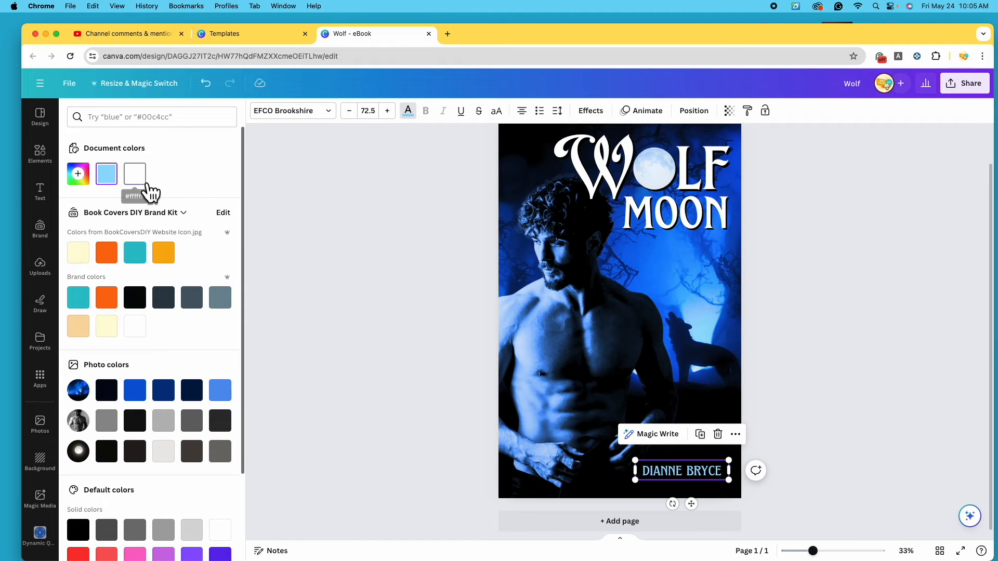
pyautogui.click(870, 368)
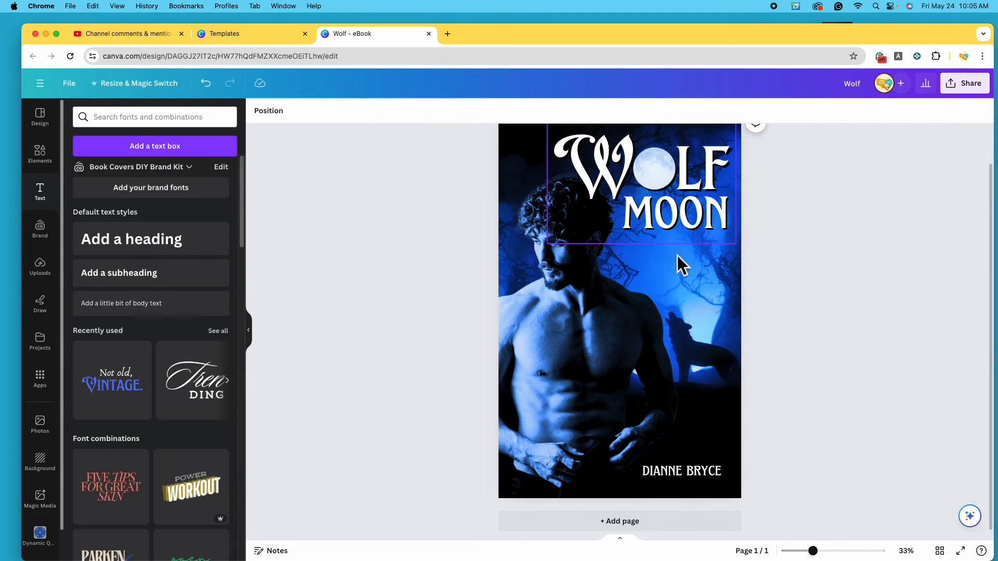
pyautogui.scroll(-2, 695, 463)
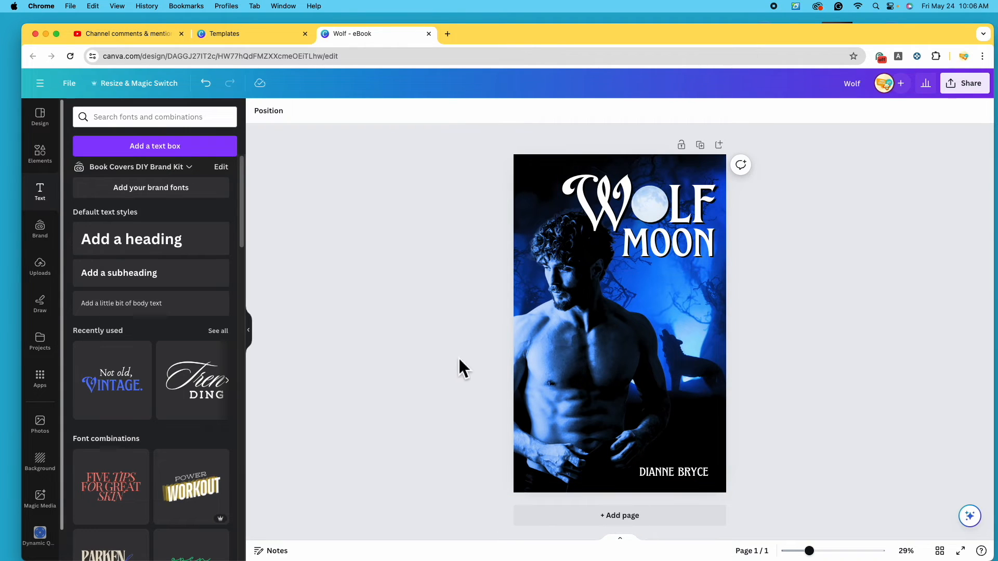
# Search Elements for 'werewolf' and add the red claw-mark graphic to the cover
pyautogui.click(54, 165)
pyautogui.click(158, 117)
pyautogui.write('wer')
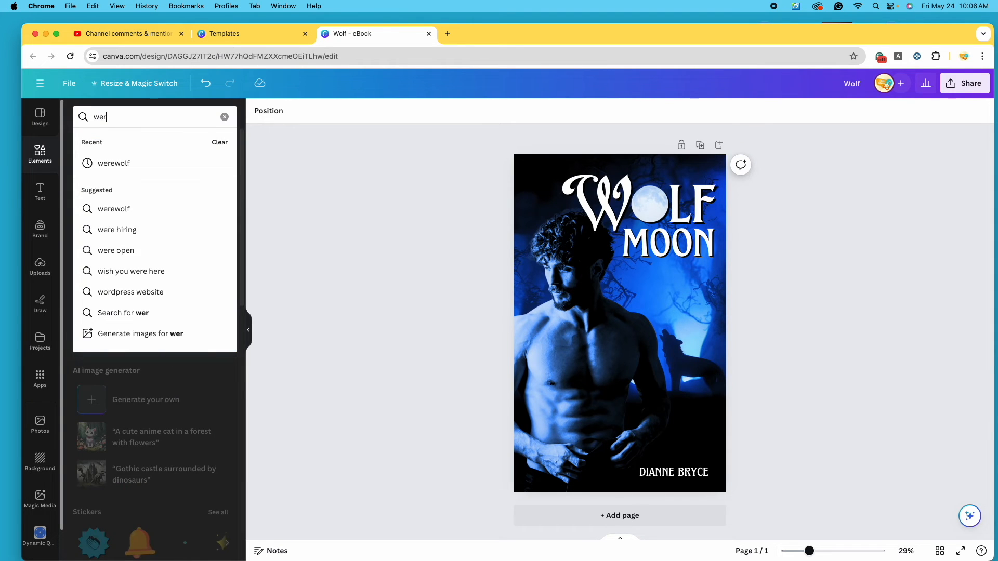
pyautogui.click(177, 209)
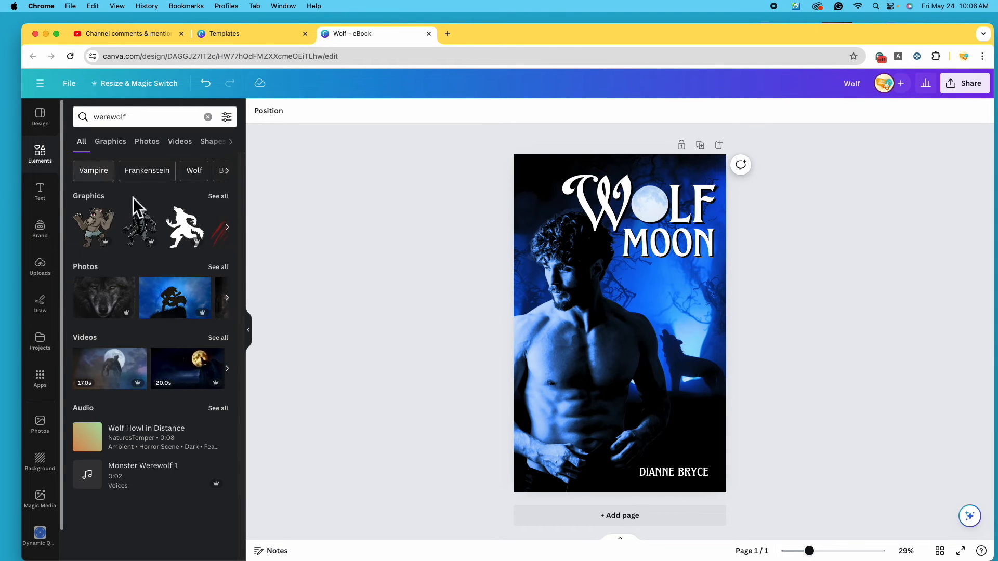
pyautogui.click(227, 199)
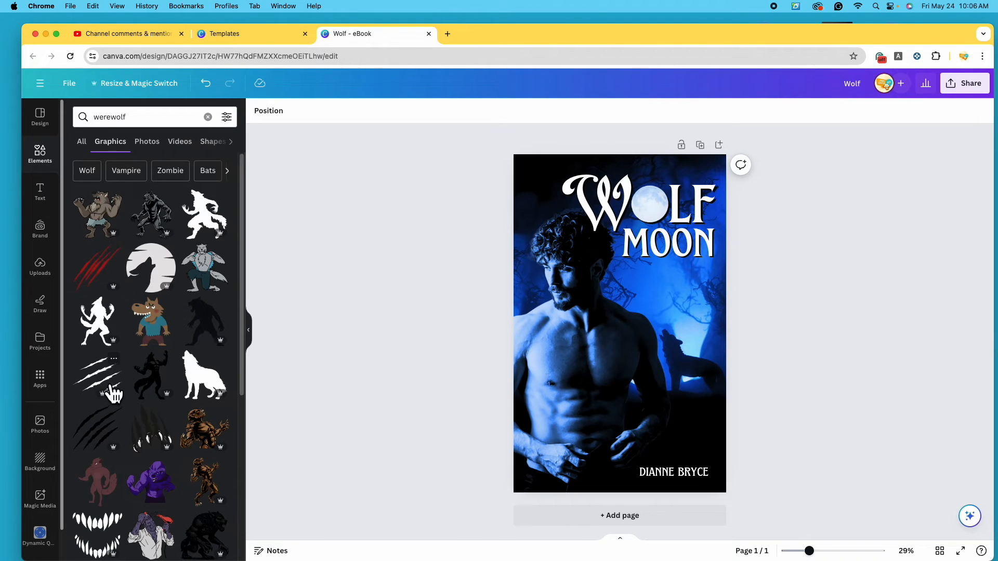
pyautogui.click(108, 282)
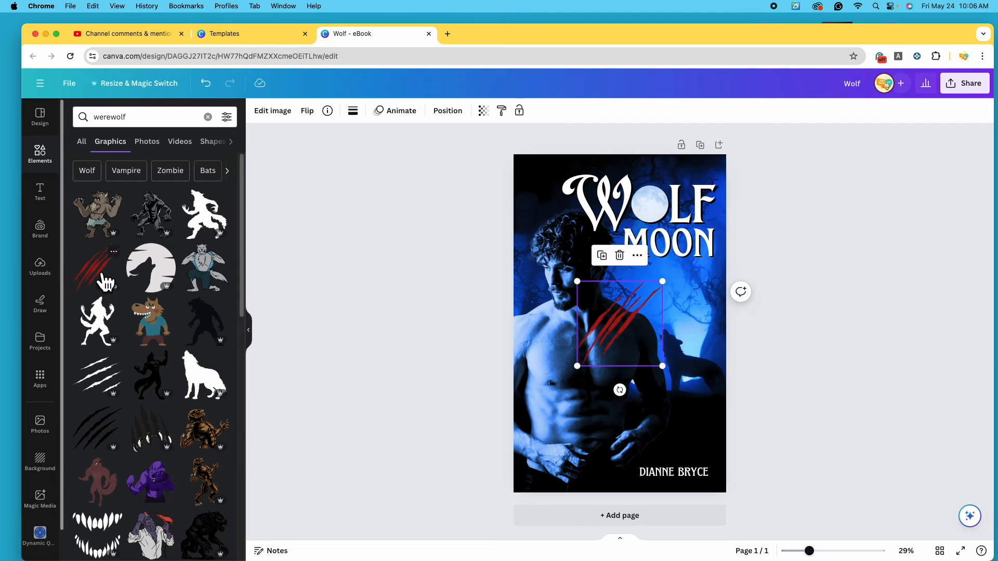
pyautogui.moveTo(601, 312); pyautogui.dragTo(618, 345)
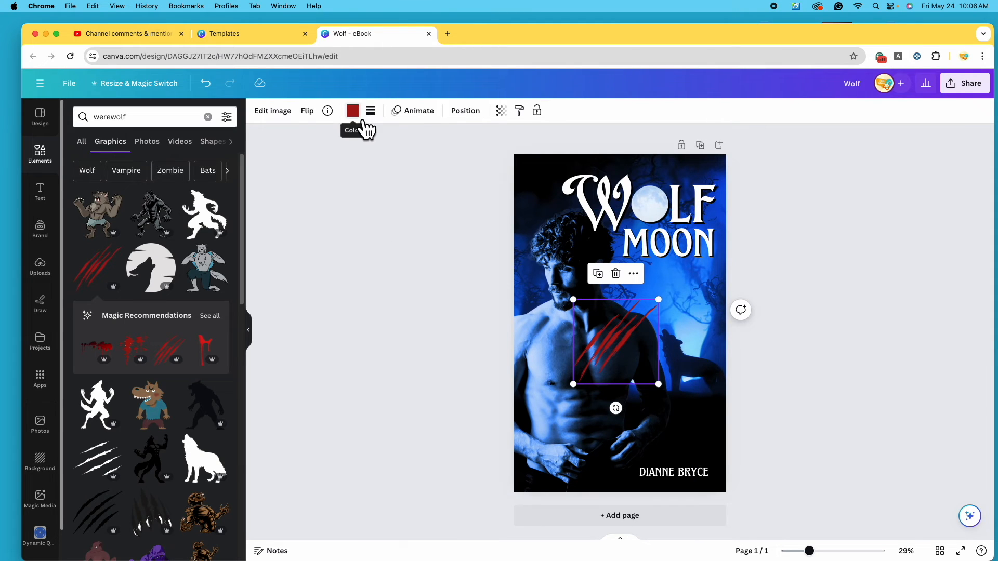
pyautogui.moveTo(626, 345); pyautogui.dragTo(621, 305)
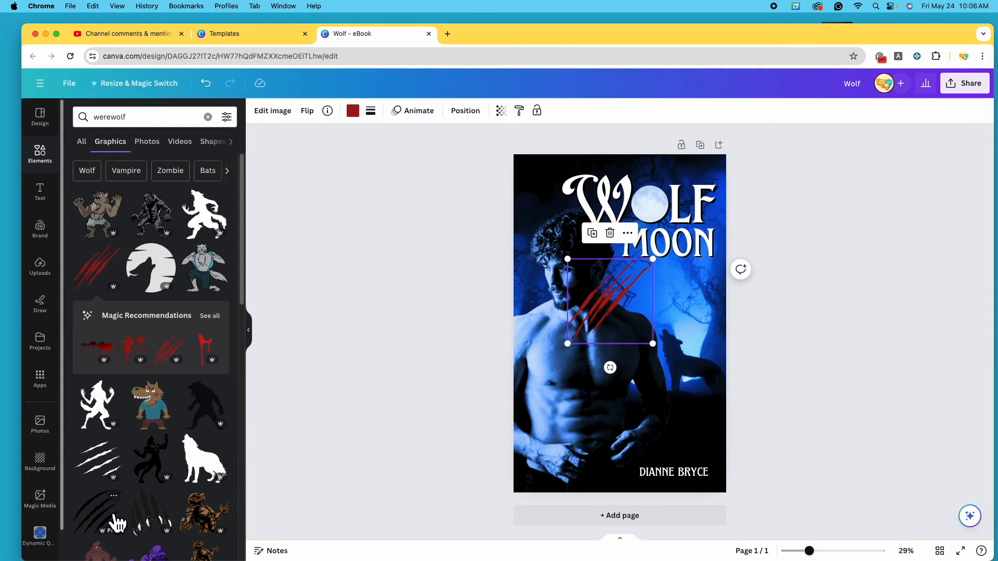
# Try a brown werewolf graphic on the cover, then remove it
pyautogui.scroll(-3, 179, 395)
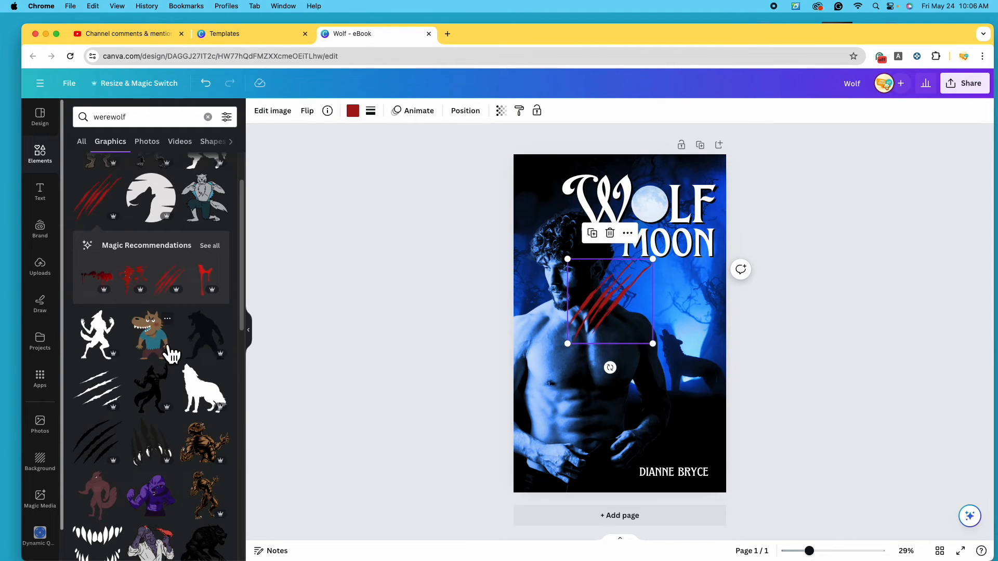
pyautogui.click(216, 457)
pyautogui.moveTo(631, 344); pyautogui.dragTo(601, 409)
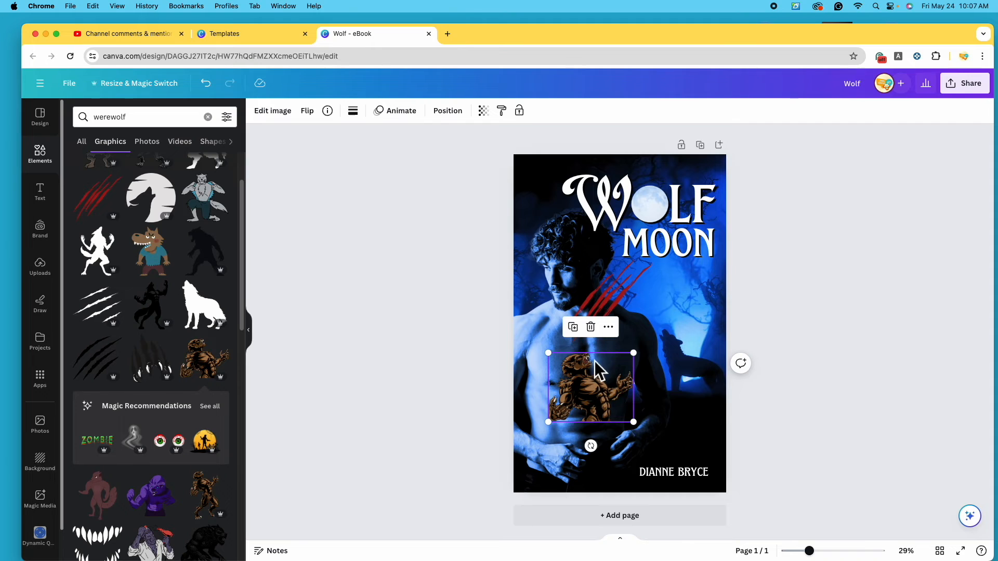
pyautogui.click(601, 333)
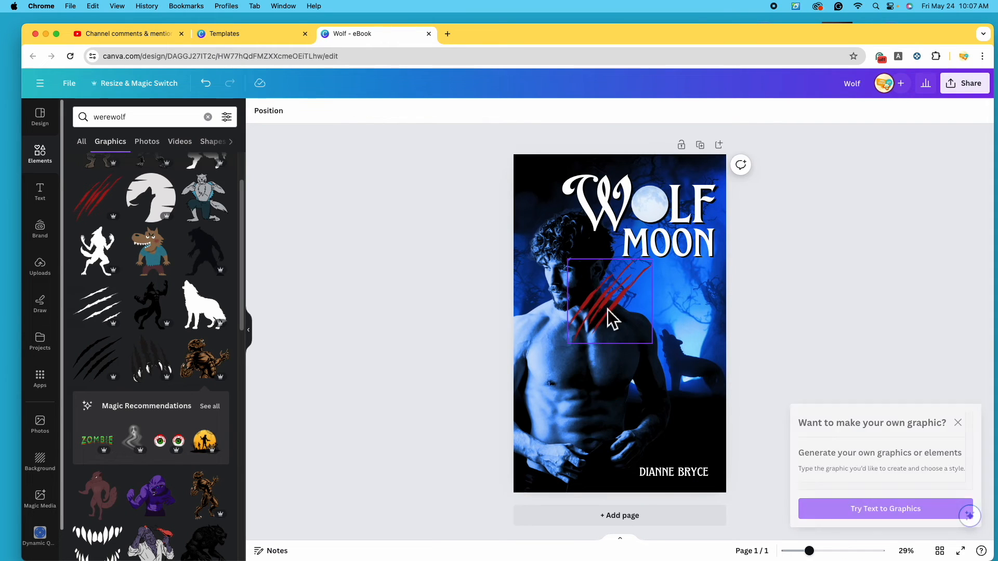
# Make the claw marks black, shrink them, and place them over the moon in WOLF
pyautogui.moveTo(607, 310); pyautogui.dragTo(589, 351)
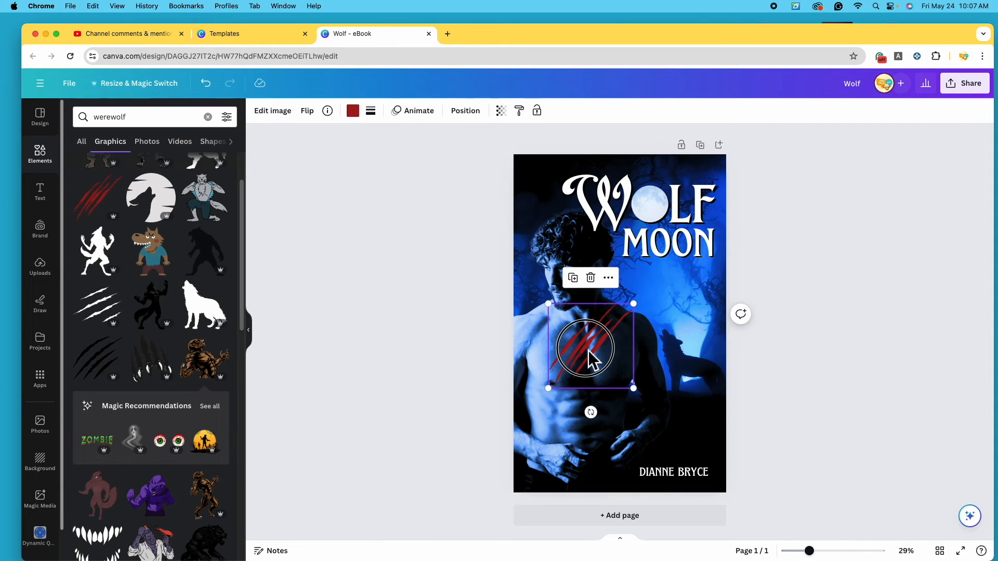
pyautogui.click(355, 112)
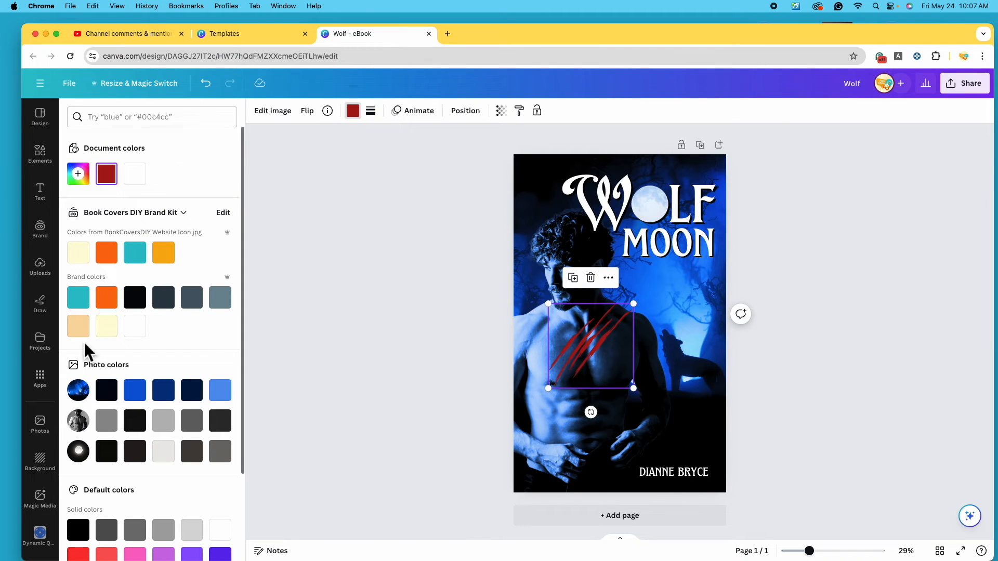
pyautogui.click(79, 531)
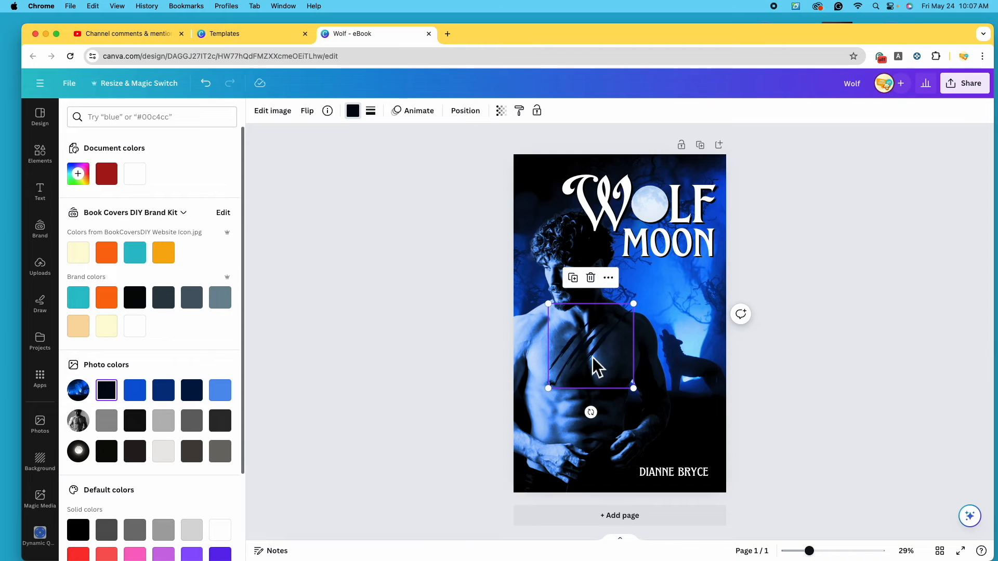
pyautogui.moveTo(645, 312); pyautogui.dragTo(598, 336)
pyautogui.moveTo(579, 374); pyautogui.dragTo(569, 353)
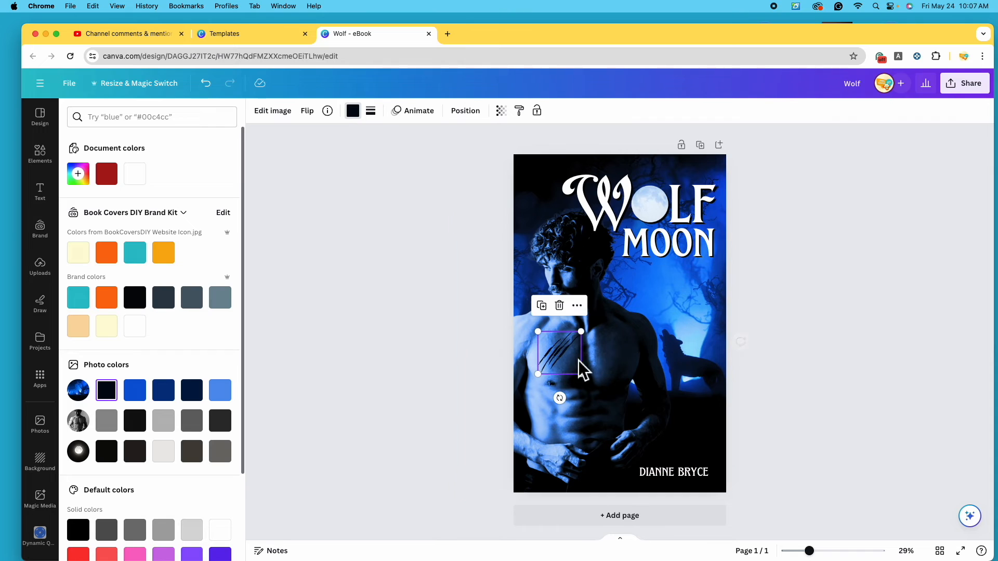
pyautogui.click(819, 393)
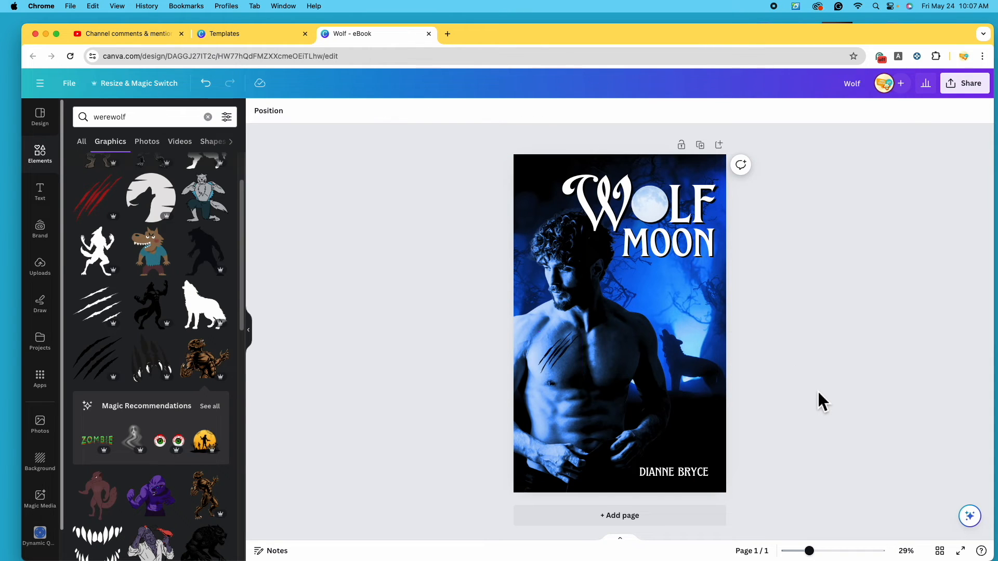
pyautogui.moveTo(559, 357); pyautogui.dragTo(669, 188)
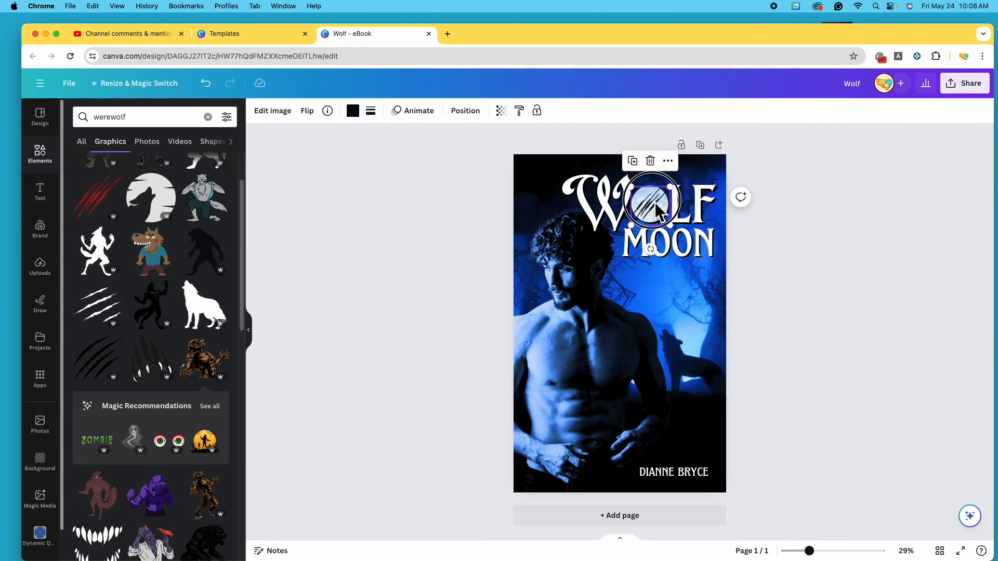
# Recolour the moon's claw marks to dark navy #081536 sampled from the cover with the eyedropper
pyautogui.moveTo(810, 551); pyautogui.dragTo(823, 552)
pyautogui.click(353, 111)
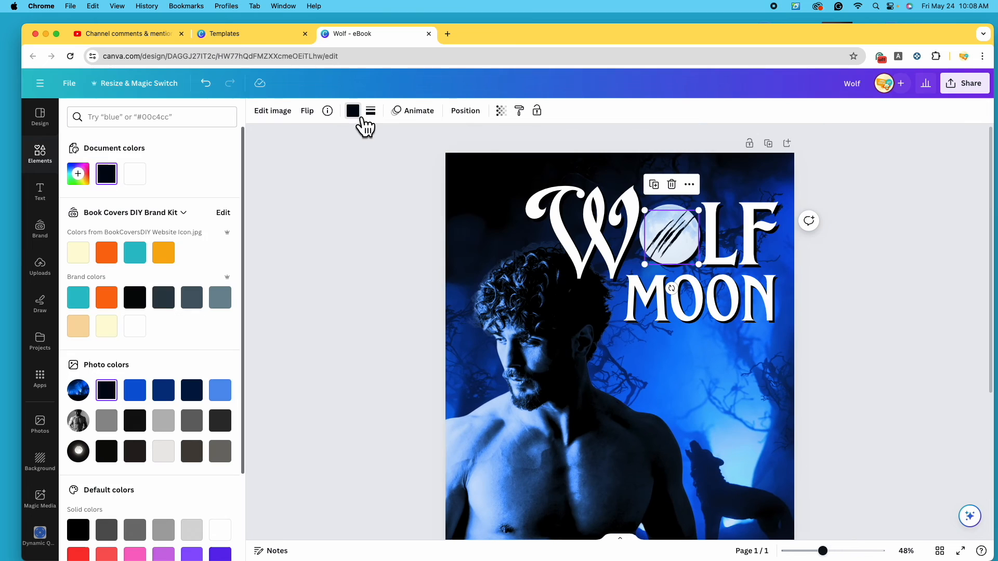
pyautogui.click(174, 397)
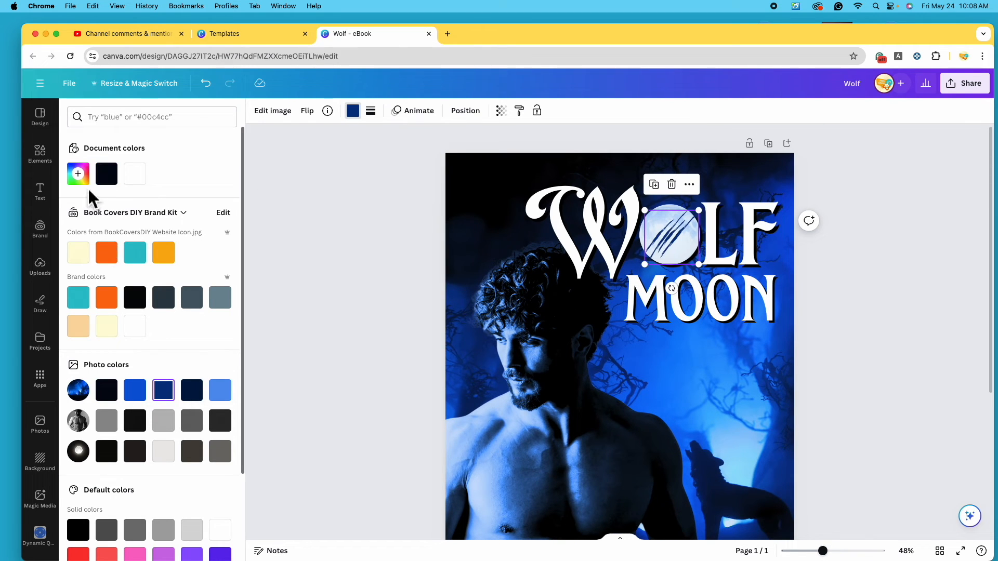
pyautogui.click(78, 173)
pyautogui.click(210, 281)
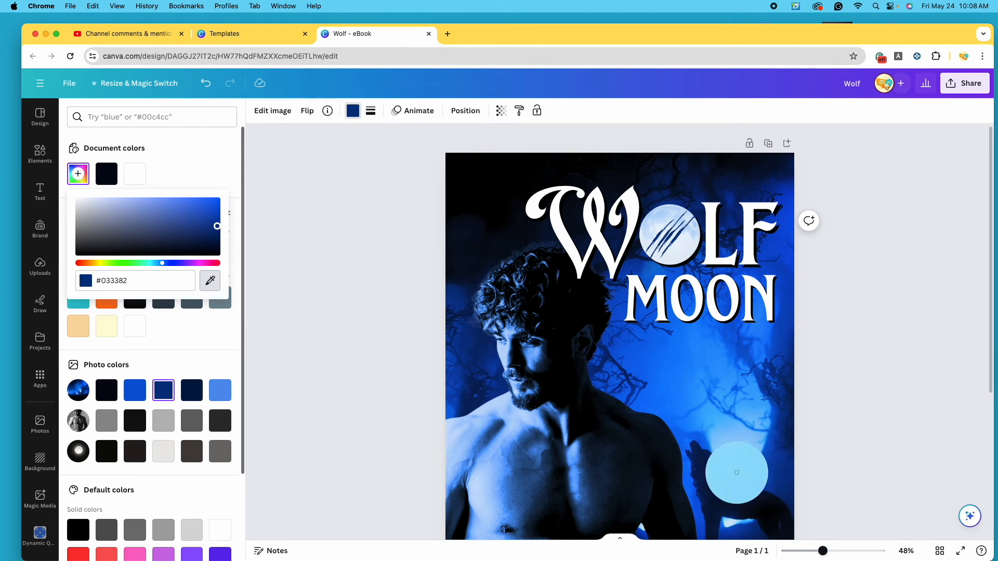
pyautogui.click(716, 493)
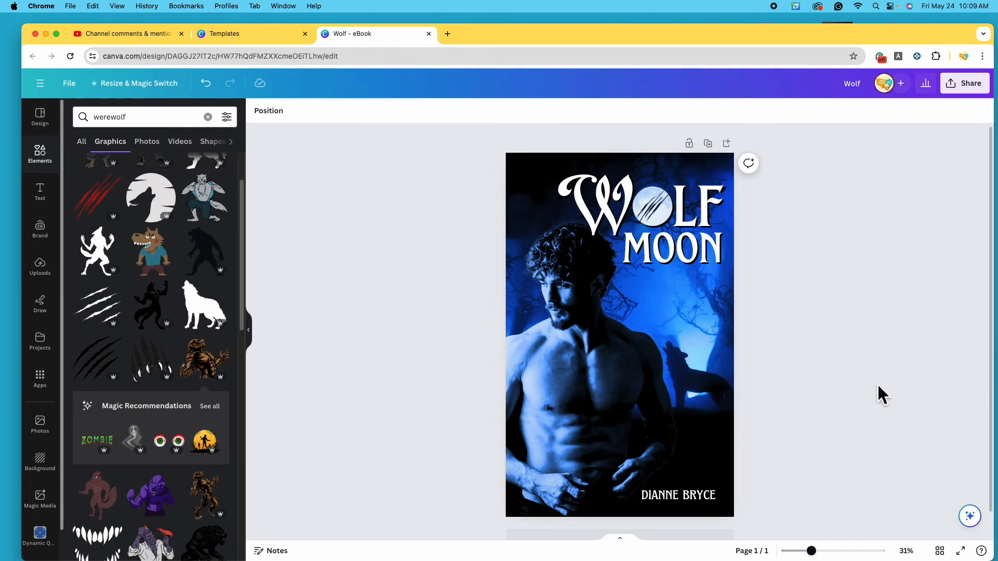
pyautogui.scroll(-1, 850, 390)
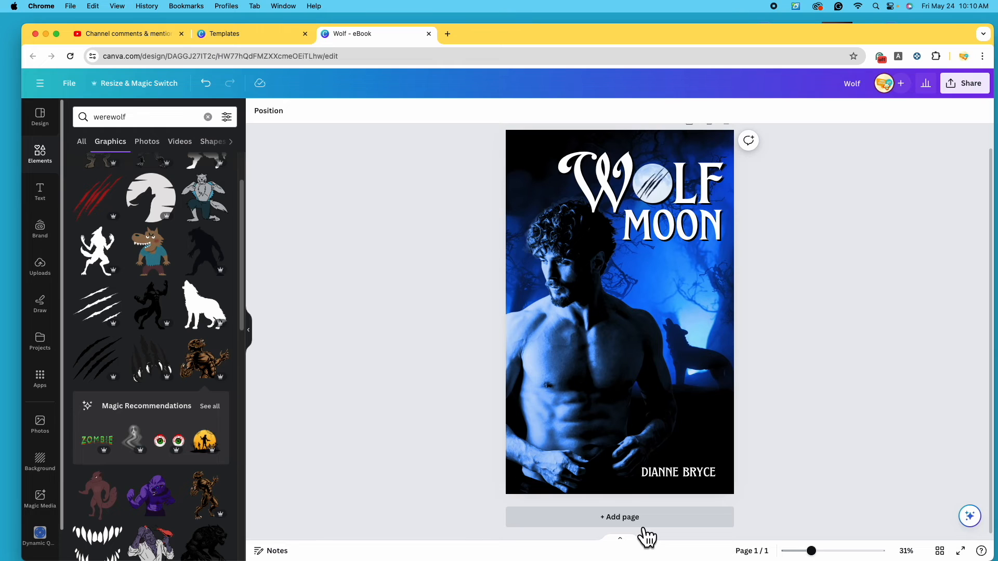
pyautogui.click(650, 524)
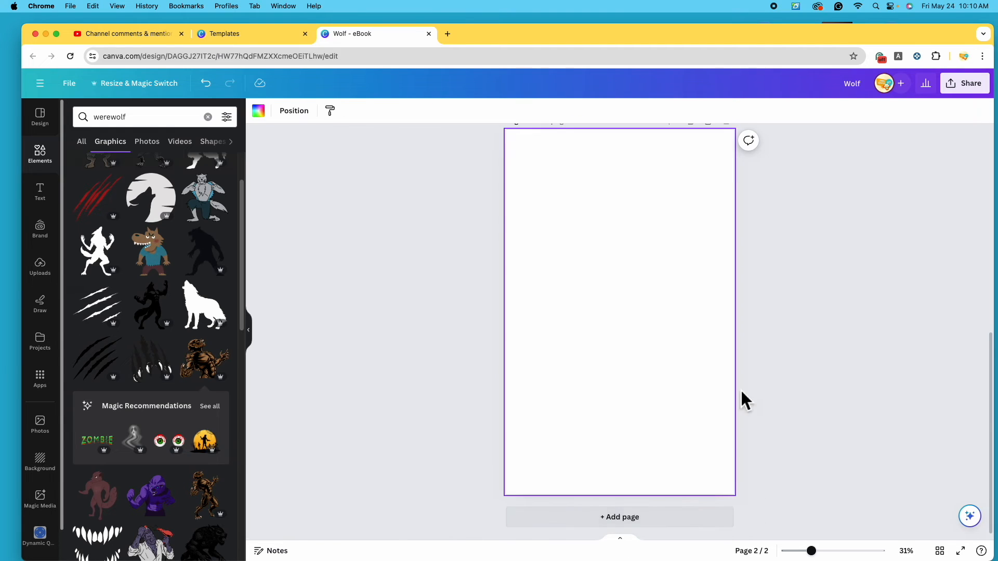
pyautogui.scroll(5, 647, 411)
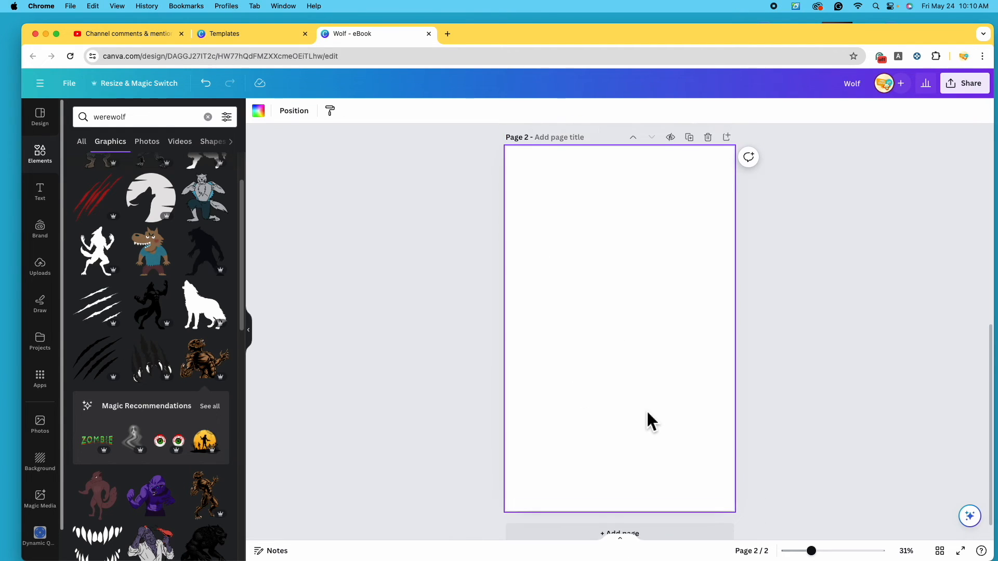
pyautogui.click(708, 349)
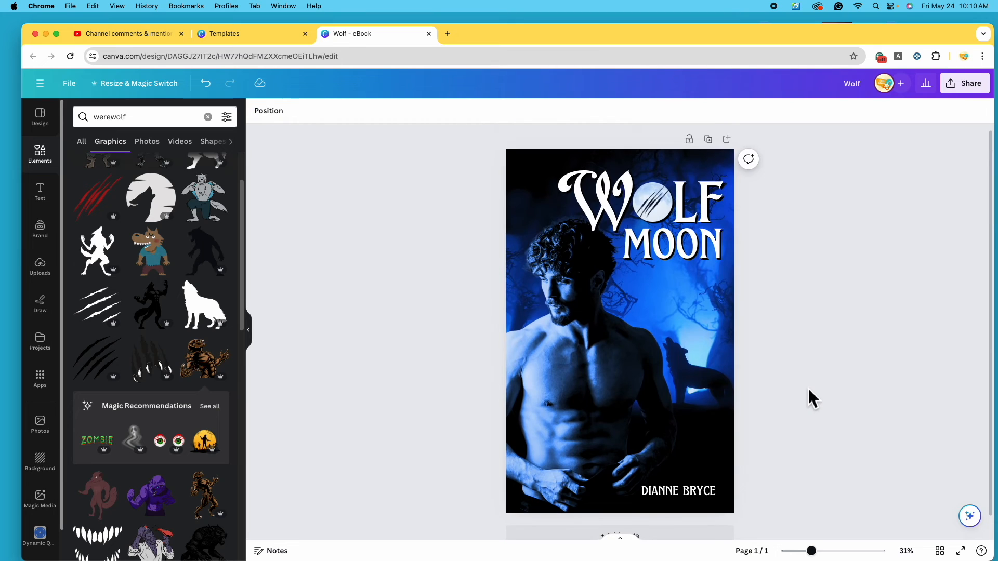
pyautogui.click(710, 141)
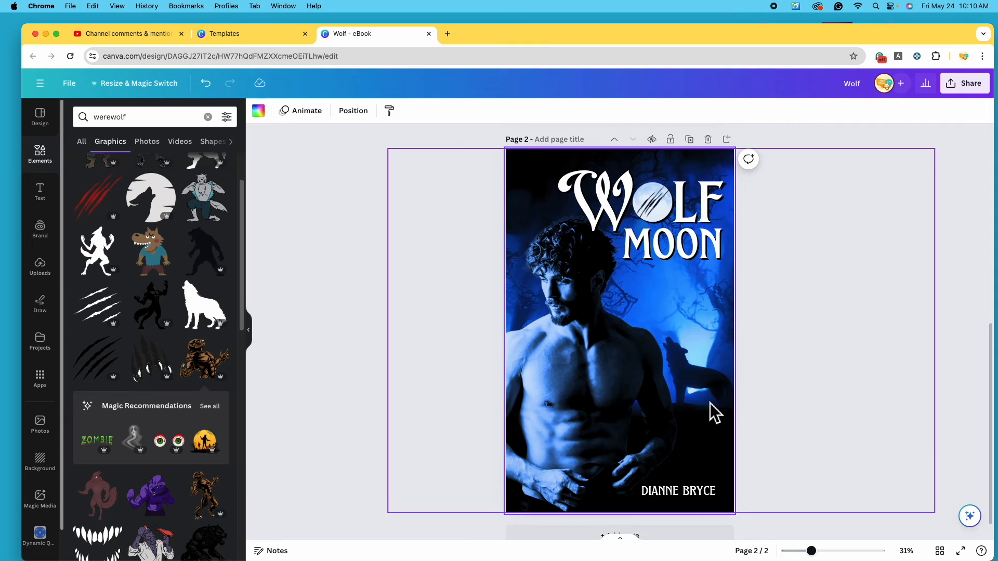
pyautogui.scroll(5, 710, 404)
pyautogui.scroll(-5, 716, 404)
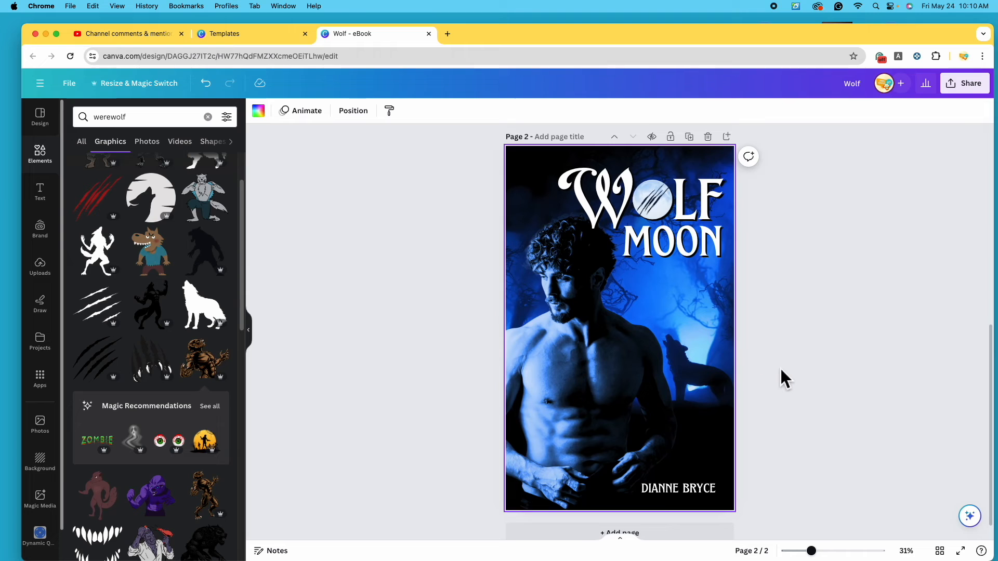
# Enlarge the man photo on page 2 and shift it toward the right
pyautogui.click(576, 328)
pyautogui.moveTo(576, 328); pyautogui.dragTo(659, 347)
pyautogui.moveTo(779, 225); pyautogui.dragTo(840, 171)
pyautogui.moveTo(681, 346); pyautogui.dragTo(400, 180)
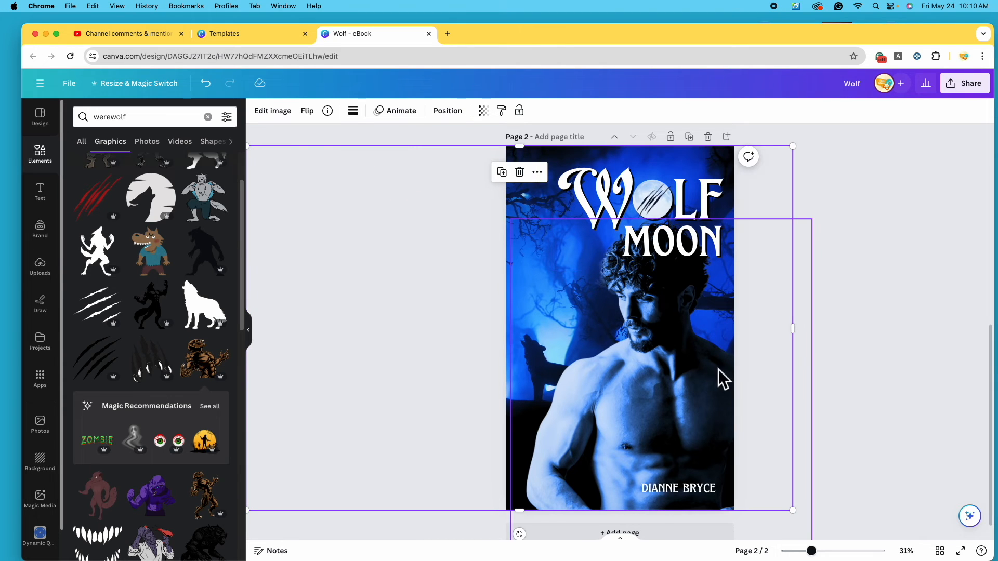
pyautogui.moveTo(557, 320); pyautogui.dragTo(687, 325)
pyautogui.moveTo(603, 204); pyautogui.dragTo(557, 396)
pyautogui.moveTo(654, 201); pyautogui.dragTo(608, 396)
pyautogui.moveTo(713, 499); pyautogui.dragTo(596, 187)
# Enlarge the forest background and readjust the man photo's position on page 2
pyautogui.moveTo(684, 285); pyautogui.dragTo(704, 276)
pyautogui.click(526, 341)
pyautogui.moveTo(793, 498); pyautogui.dragTo(849, 523)
pyautogui.moveTo(548, 312); pyautogui.dragTo(528, 303)
pyautogui.moveTo(625, 374); pyautogui.dragTo(616, 364)
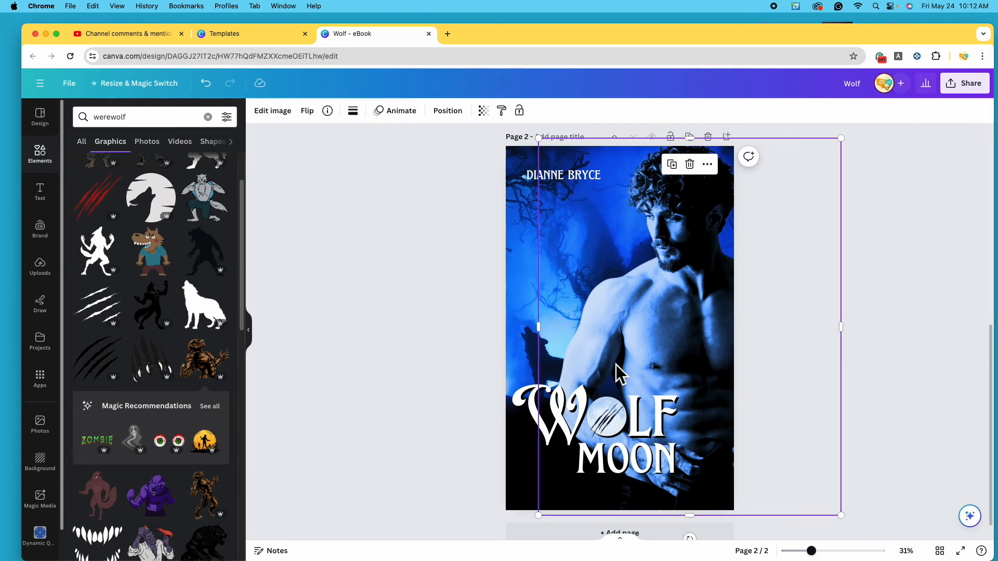
pyautogui.click(447, 390)
pyautogui.click(527, 350)
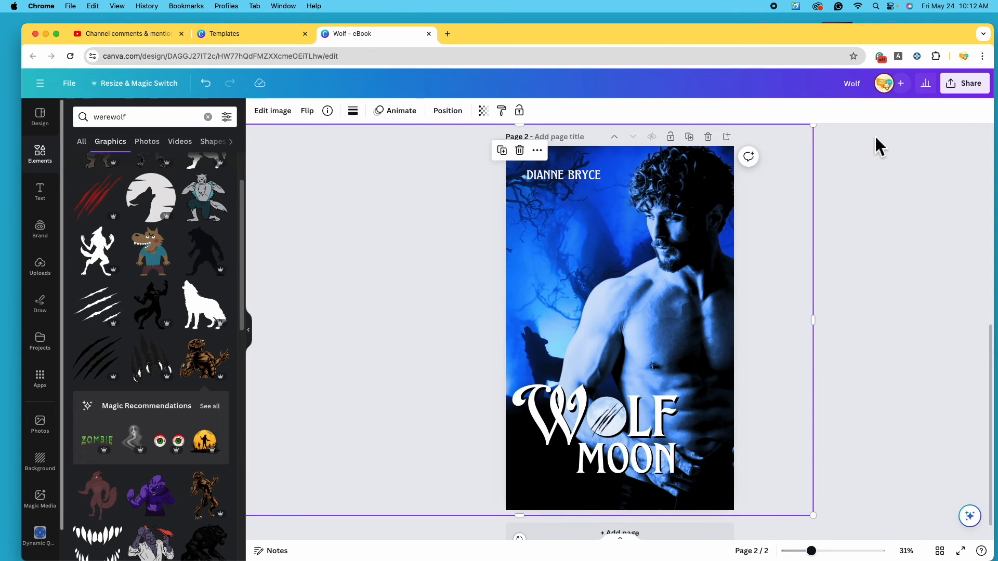
pyautogui.click(853, 372)
pyautogui.click(649, 431)
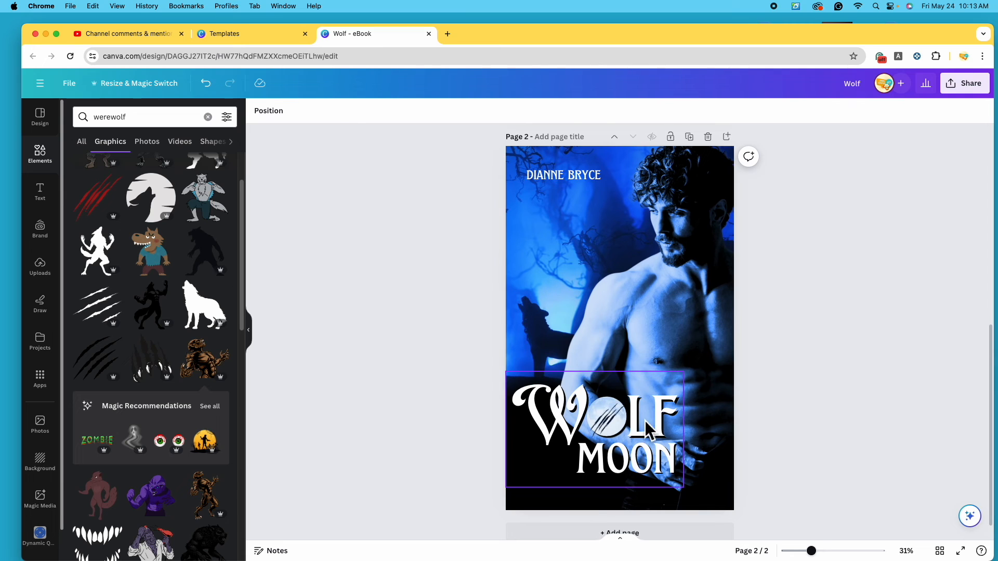
# Enlarge page 2's WOLF MOON title and set it against the bottom edge
pyautogui.moveTo(683, 371); pyautogui.dragTo(752, 355)
pyautogui.moveTo(665, 425); pyautogui.dragTo(655, 448)
pyautogui.moveTo(497, 359); pyautogui.dragTo(508, 363)
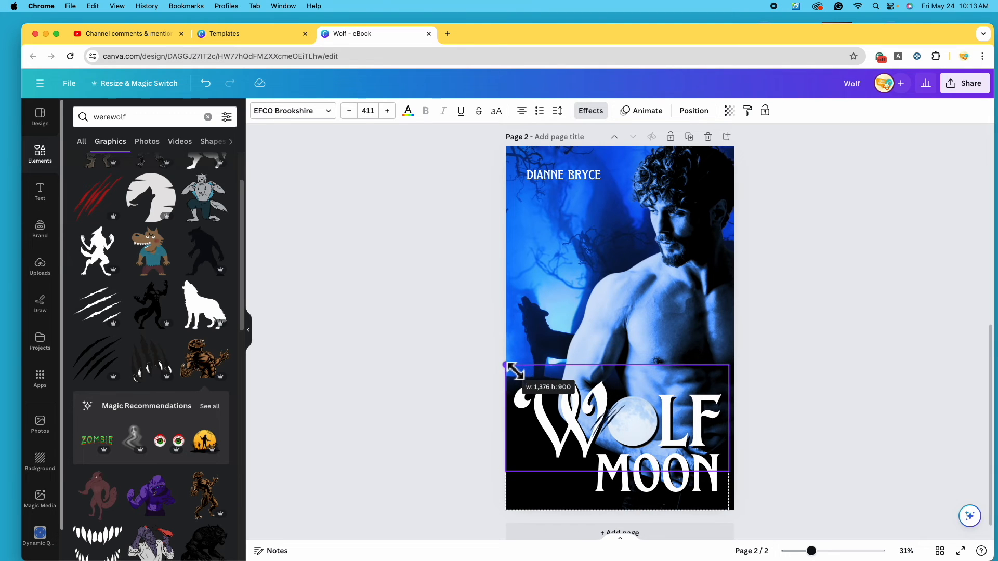
pyautogui.moveTo(667, 434); pyautogui.dragTo(673, 436)
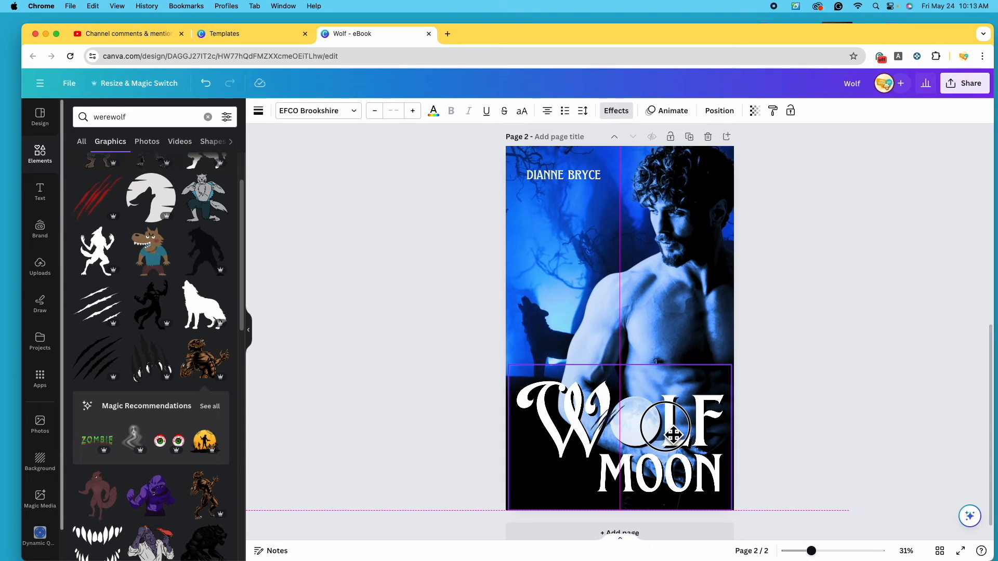
# Make the moon's claw marks black (#000000) via the eyedropper and enlarge them over the moon
pyautogui.moveTo(674, 436); pyautogui.dragTo(674, 436)
pyautogui.click(775, 437)
pyautogui.moveTo(608, 429); pyautogui.dragTo(661, 400)
pyautogui.moveTo(645, 424); pyautogui.dragTo(640, 425)
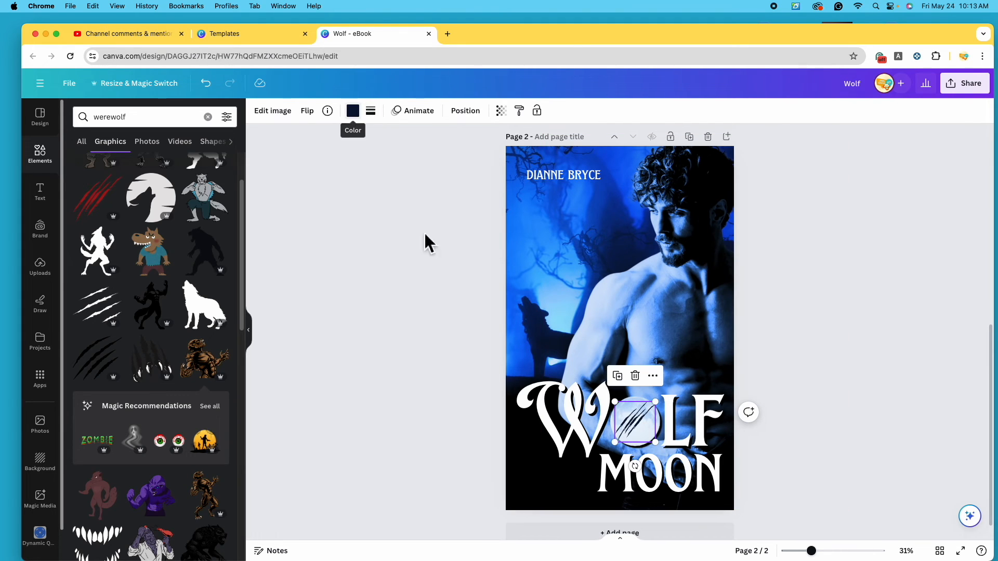
pyautogui.click(353, 111)
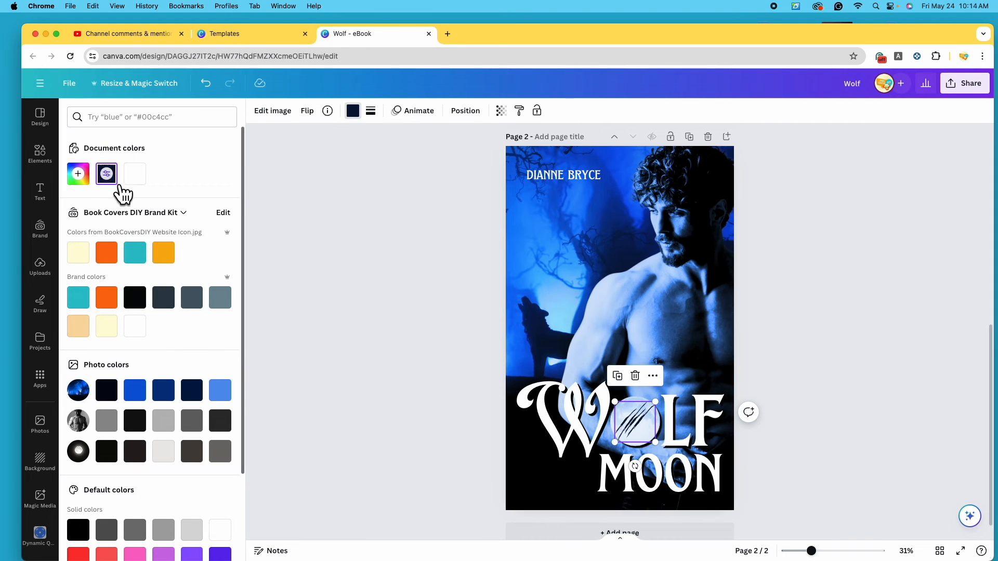
pyautogui.click(78, 173)
pyautogui.click(218, 287)
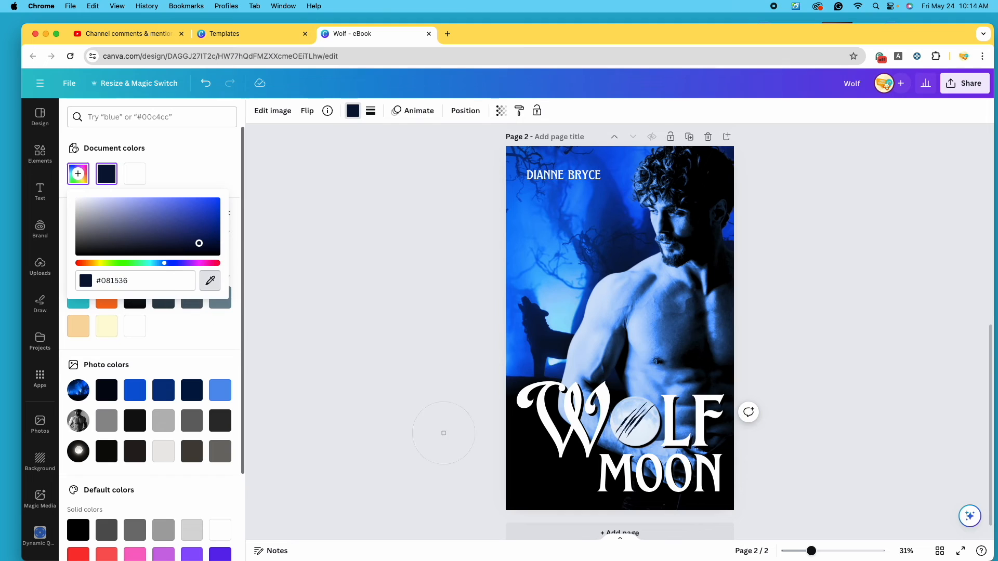
pyautogui.click(540, 478)
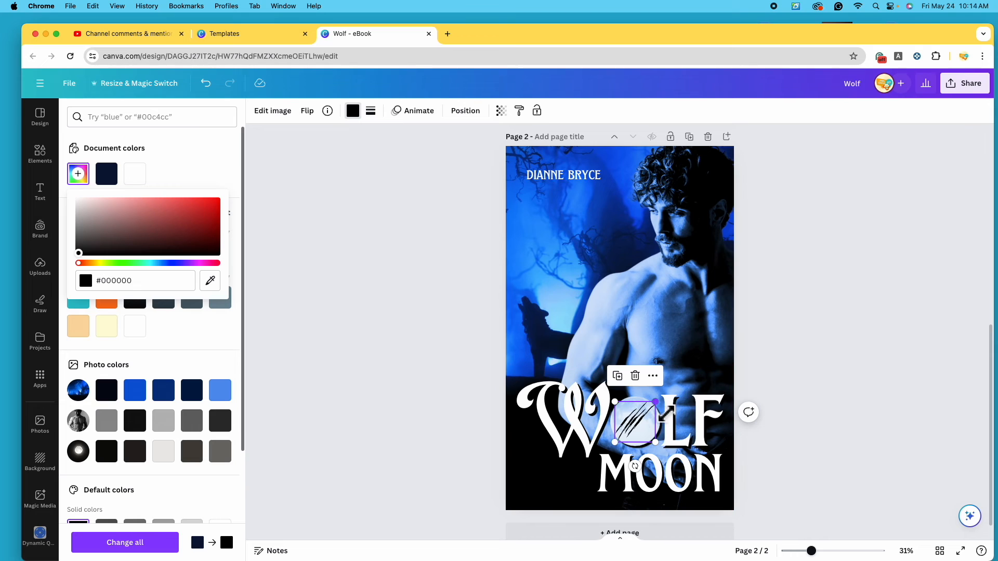
pyautogui.moveTo(656, 402); pyautogui.dragTo(646, 432)
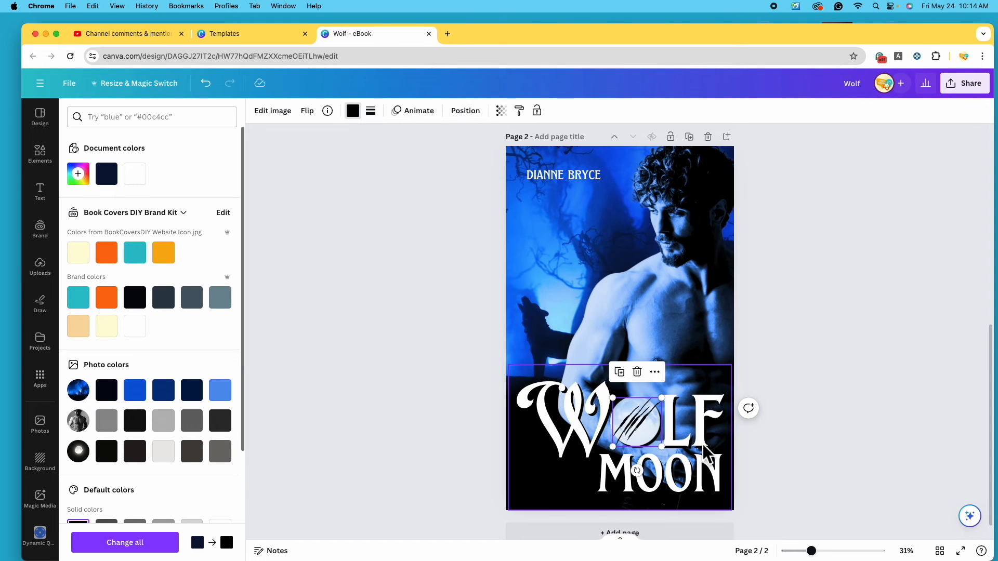
# Group the claw marks with the WOLF MOON title and reposition the group
pyautogui.keyDown('shift'); pyautogui.click(705, 471); pyautogui.keyUp('shift')
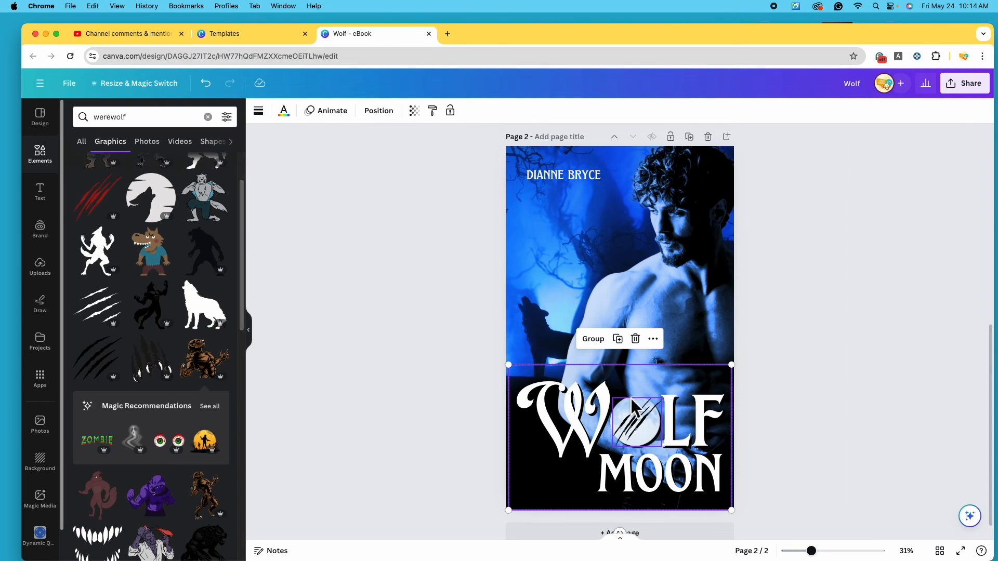
pyautogui.click(604, 345)
pyautogui.click(835, 464)
pyautogui.moveTo(680, 473)
pyautogui.mouseDown()
pyautogui.moveTo(677, 443)
pyautogui.moveTo(679, 471)
pyautogui.mouseUp()
pyautogui.click(743, 373)
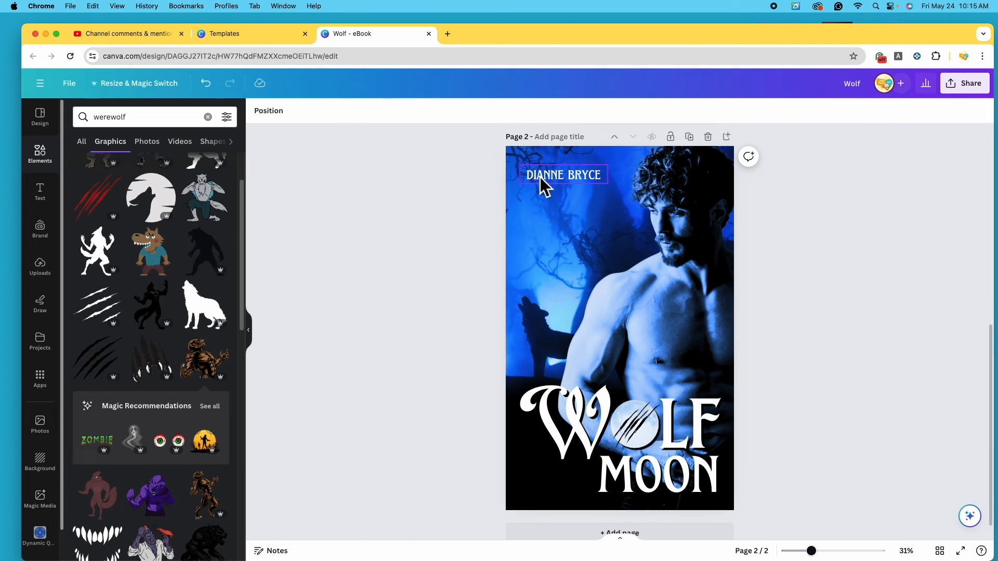
pyautogui.click(542, 185)
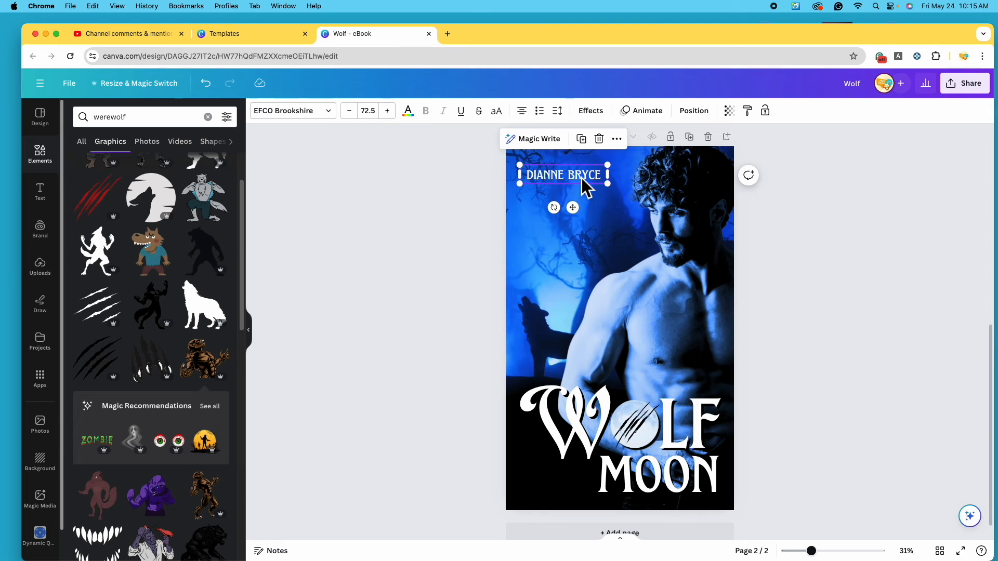
pyautogui.click(603, 115)
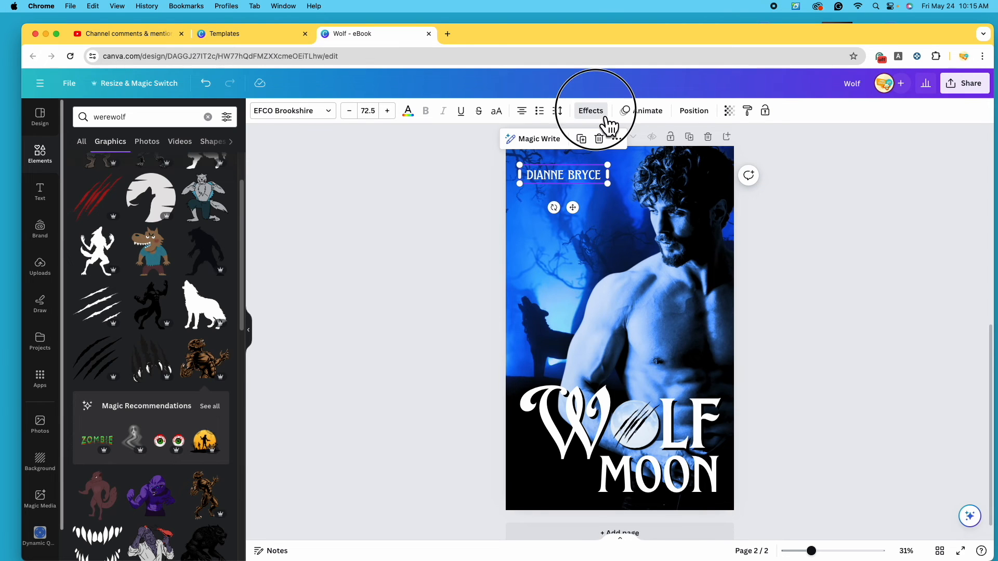
pyautogui.moveTo(812, 552); pyautogui.dragTo(840, 551)
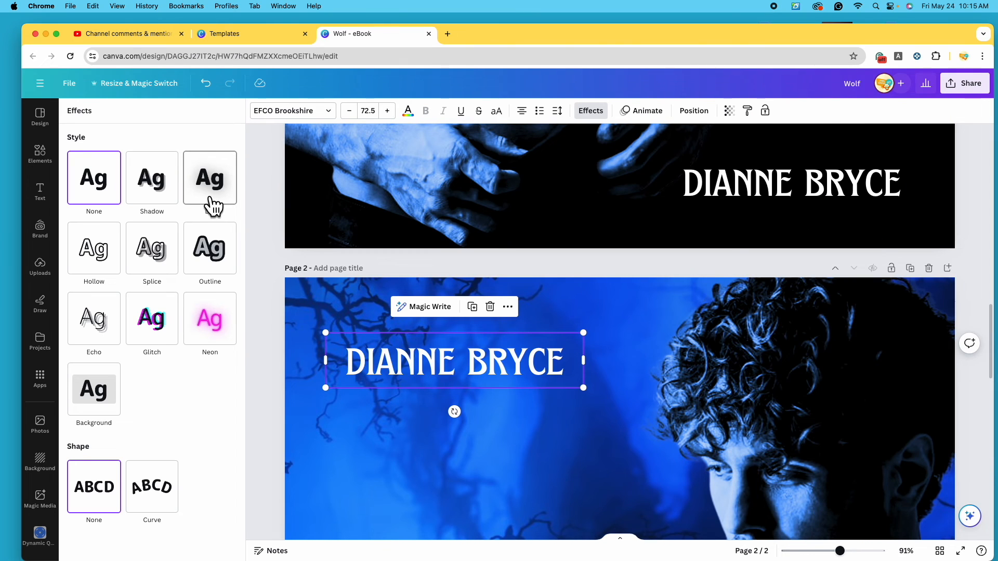
pyautogui.click(213, 205)
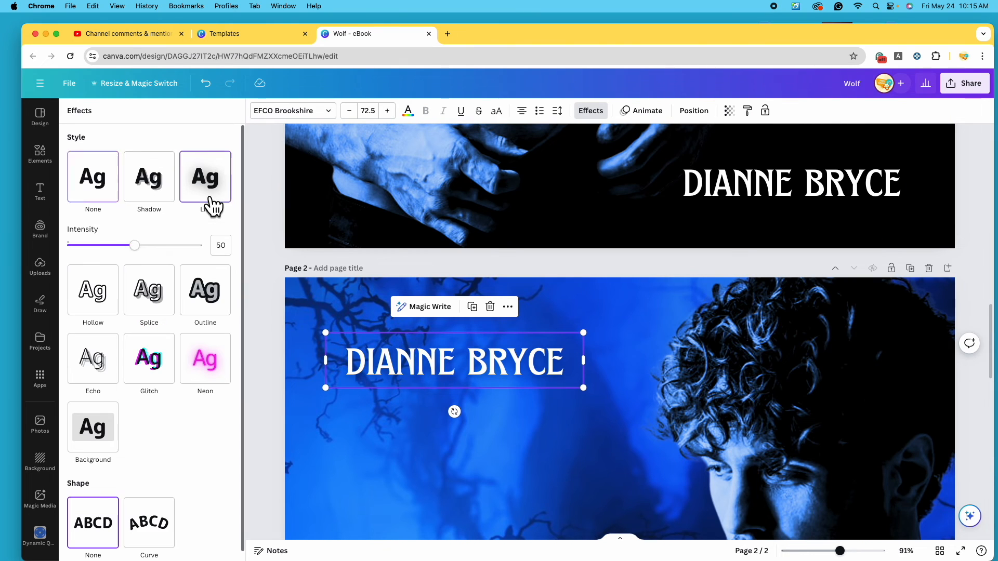
pyautogui.moveTo(141, 247); pyautogui.dragTo(171, 256)
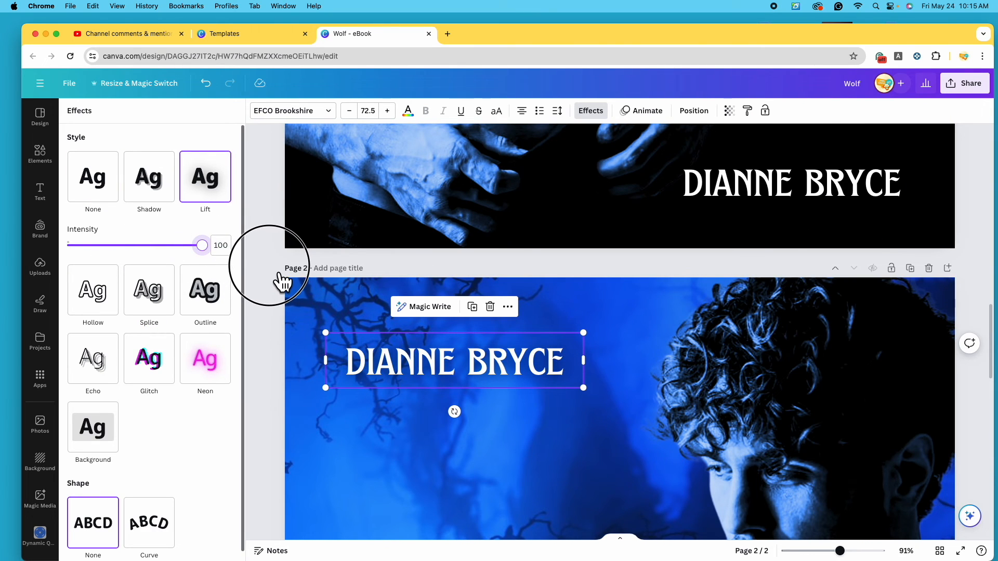
# Switch the author name to a black Shadow with Transparency 100 and Offset 35
pyautogui.click(157, 193)
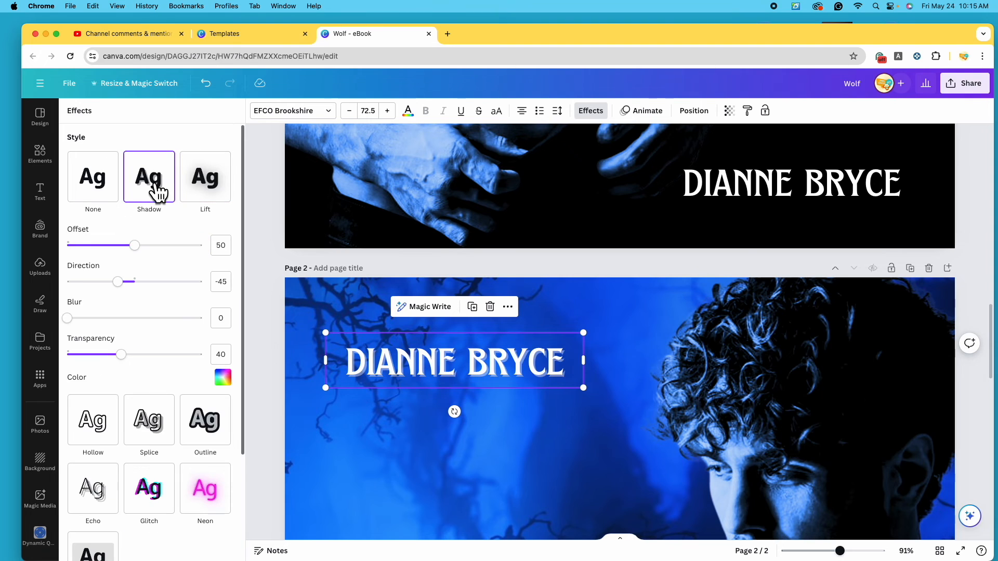
pyautogui.click(234, 386)
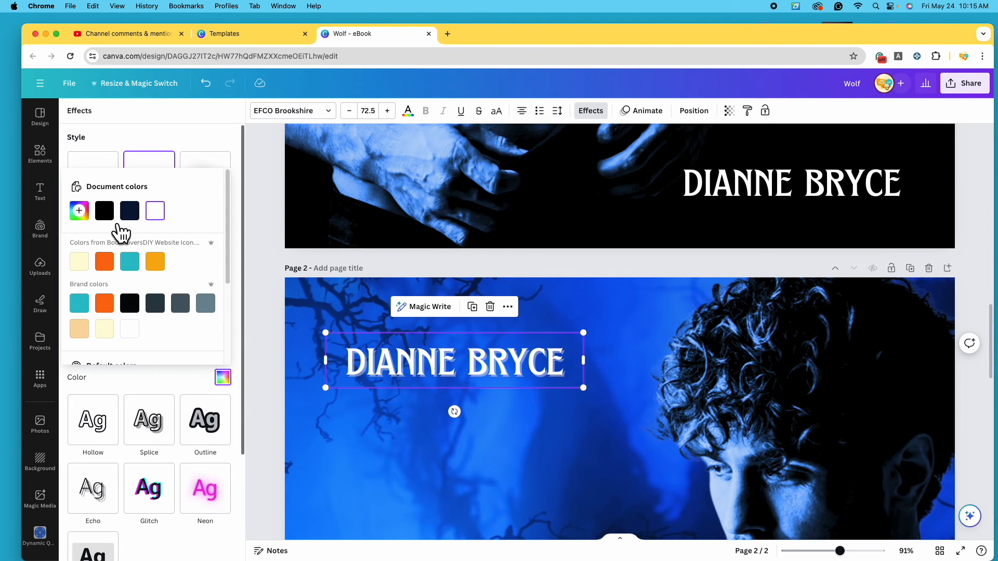
pyautogui.scroll(-3, 104, 287)
pyautogui.scroll(5, 130, 301)
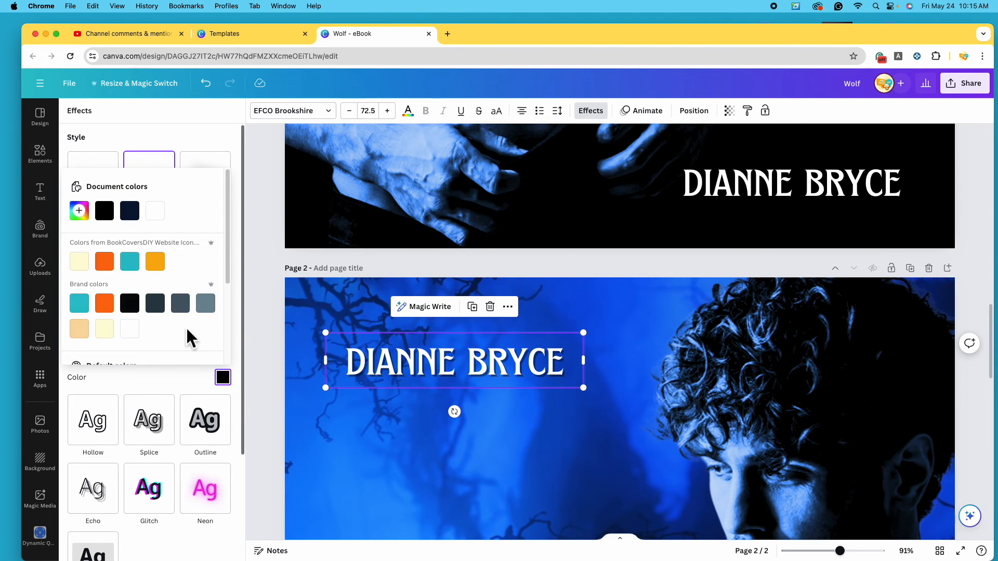
pyautogui.click(180, 372)
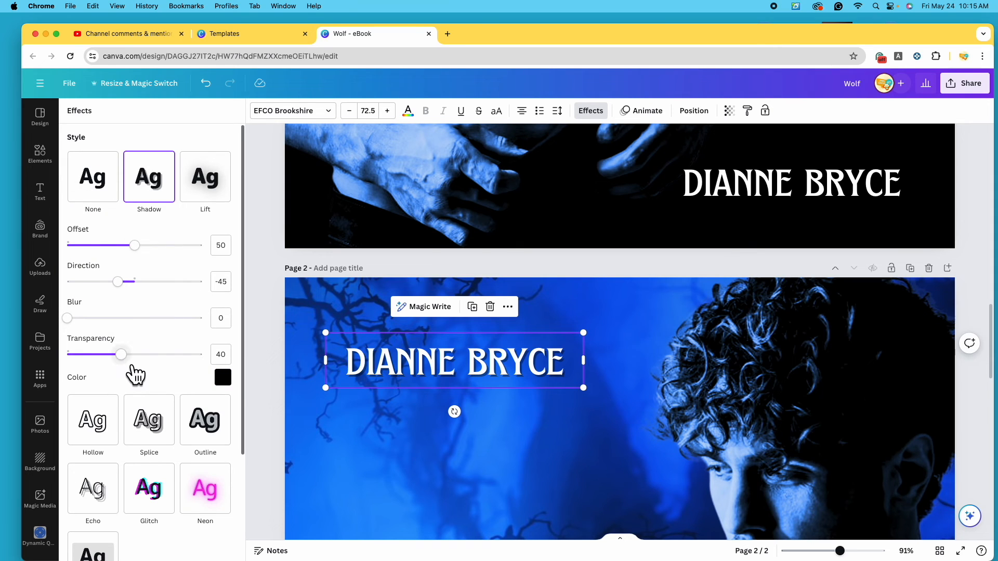
pyautogui.moveTo(180, 372); pyautogui.dragTo(211, 369)
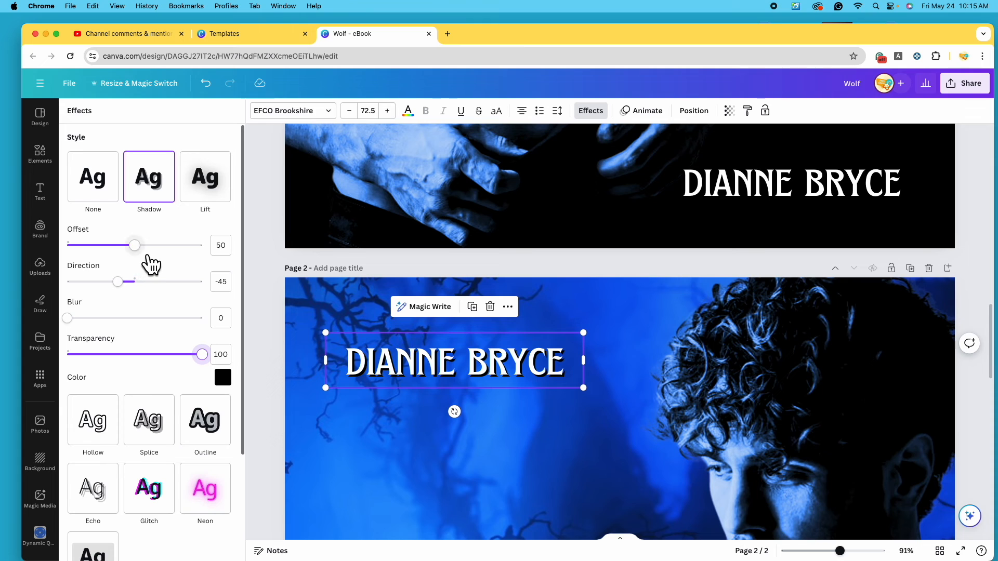
pyautogui.moveTo(148, 255); pyautogui.dragTo(128, 259)
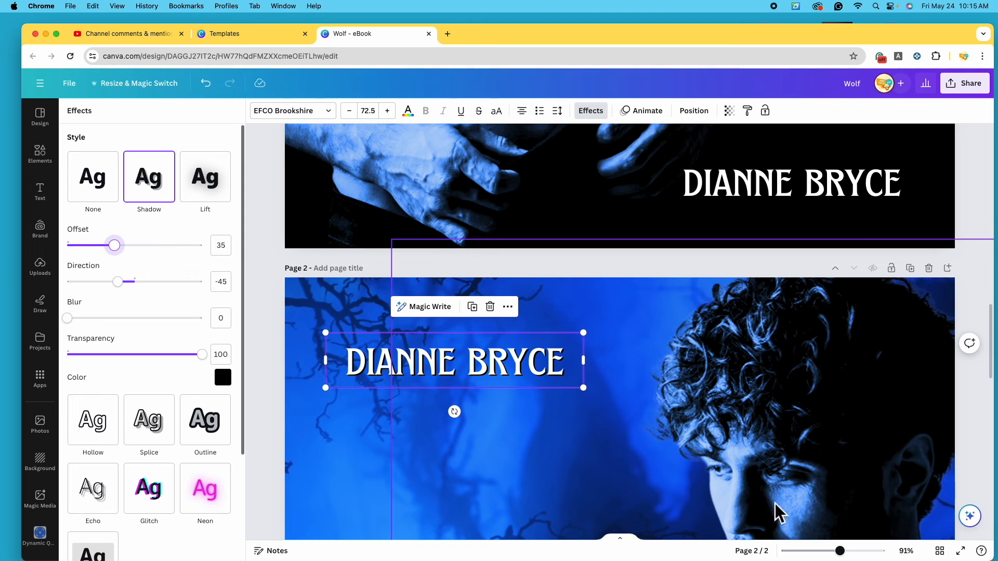
pyautogui.moveTo(850, 559); pyautogui.dragTo(805, 552)
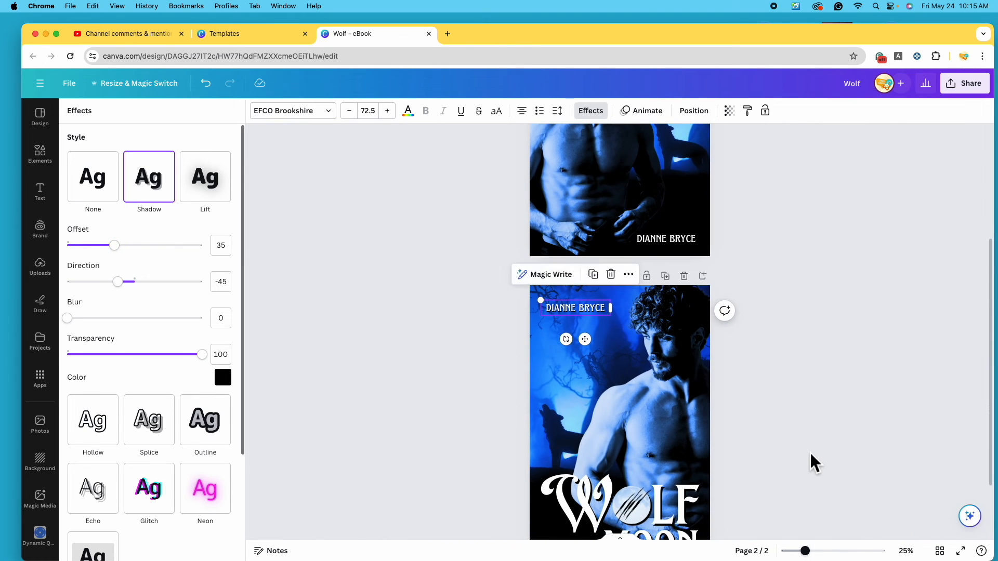
# Nudge page 2's author name, then enlarge and lower the forest background so the wolf sits beside the man
pyautogui.scroll(-2, 813, 461)
pyautogui.moveTo(576, 268); pyautogui.dragTo(580, 268)
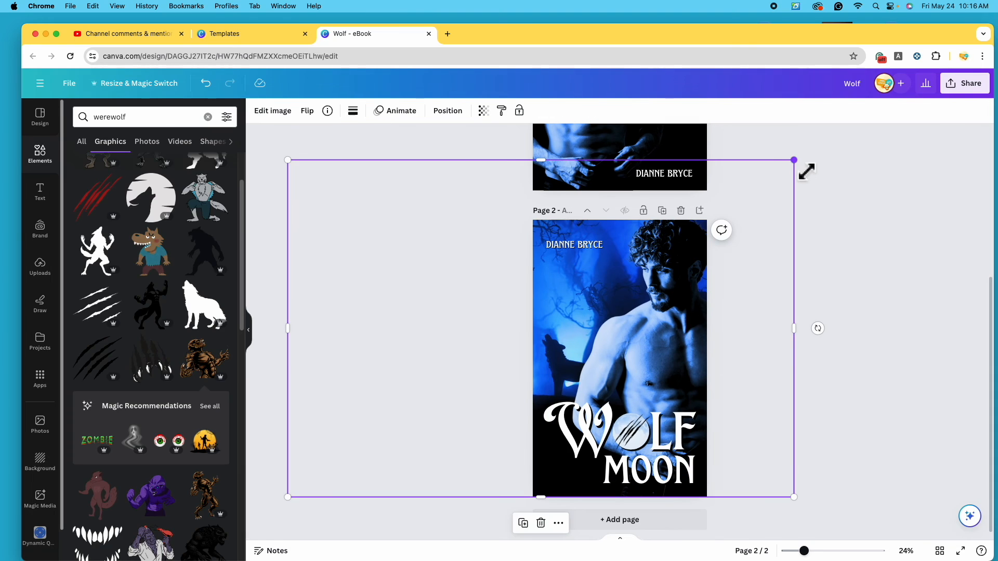
pyautogui.moveTo(806, 171); pyautogui.dragTo(884, 136)
pyautogui.moveTo(803, 301); pyautogui.dragTo(766, 297)
pyautogui.moveTo(766, 297); pyautogui.dragTo(770, 297)
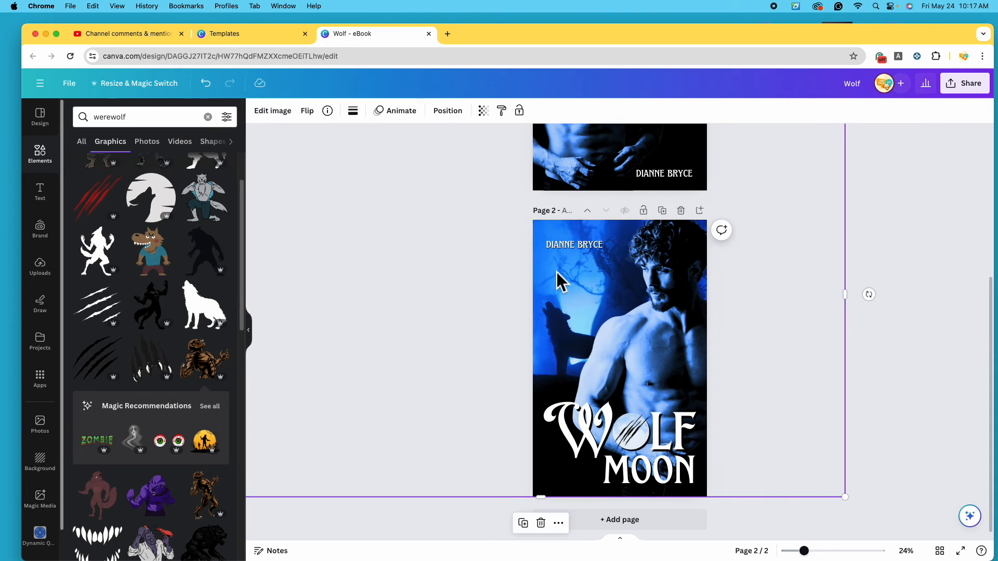
pyautogui.moveTo(563, 277); pyautogui.dragTo(562, 290)
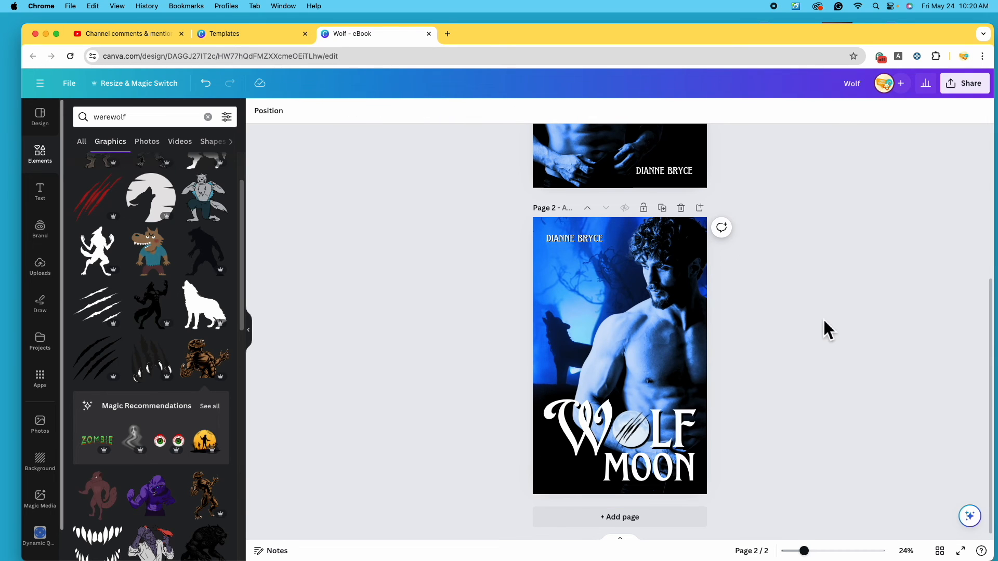
pyautogui.scroll(5, 823, 320)
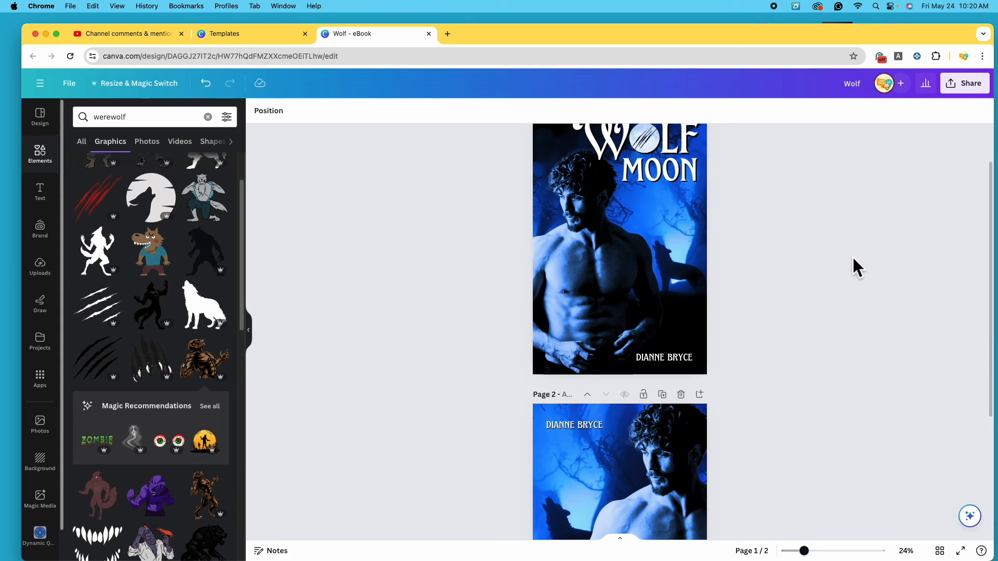
pyautogui.scroll(2, 853, 257)
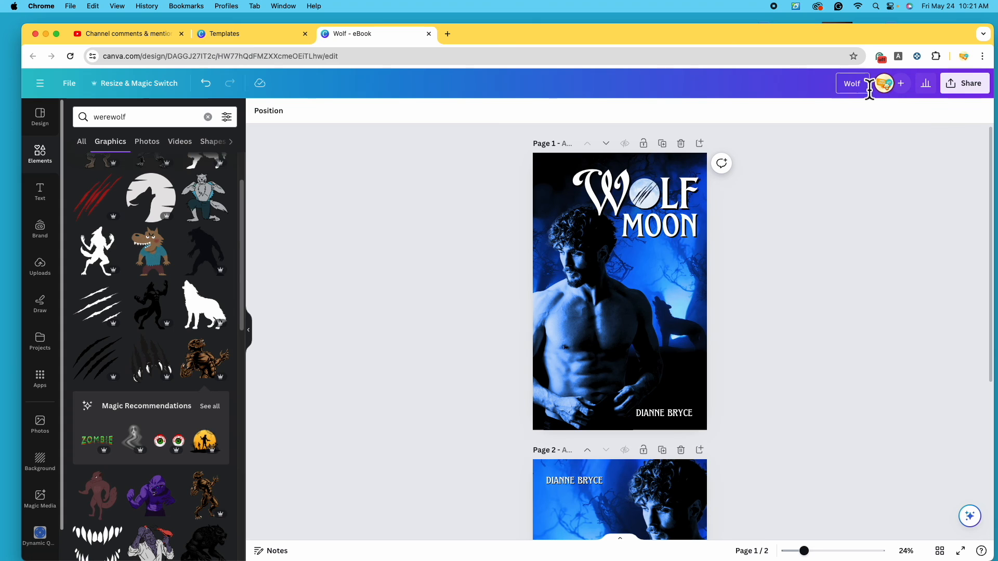
# Rename the design to 'Wolf Moon Book Covers'
pyautogui.click(870, 87)
pyautogui.write('Wolf Moon Book Covers')
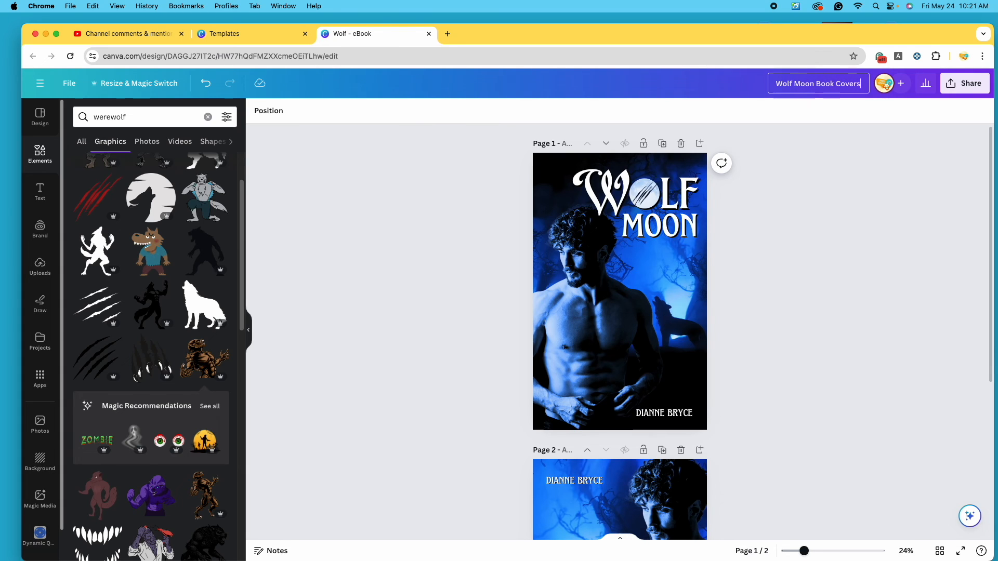
pyautogui.click(977, 92)
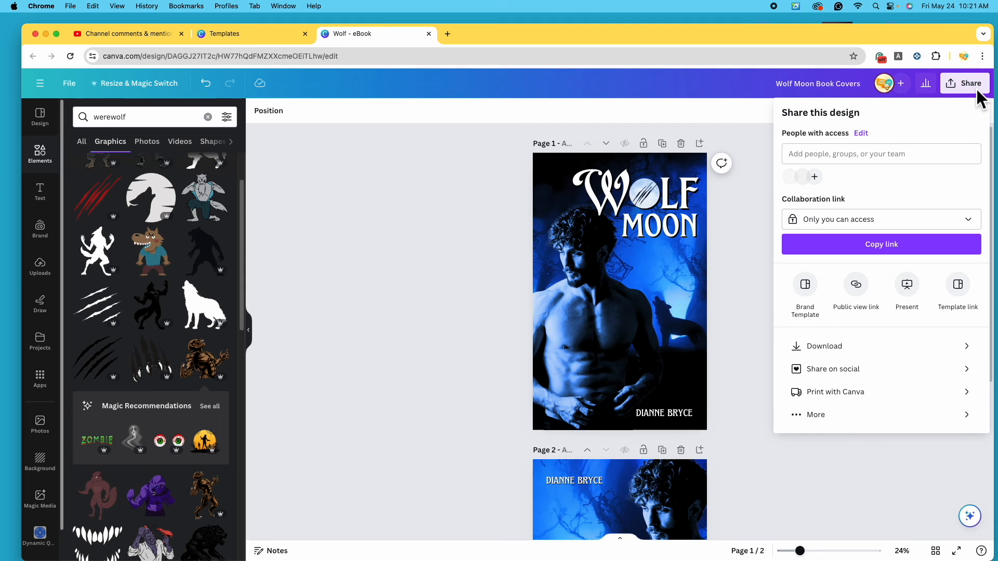
# Download both pages as PNG images, saved as Wolf Moon Book Covers.zip
pyautogui.click(939, 354)
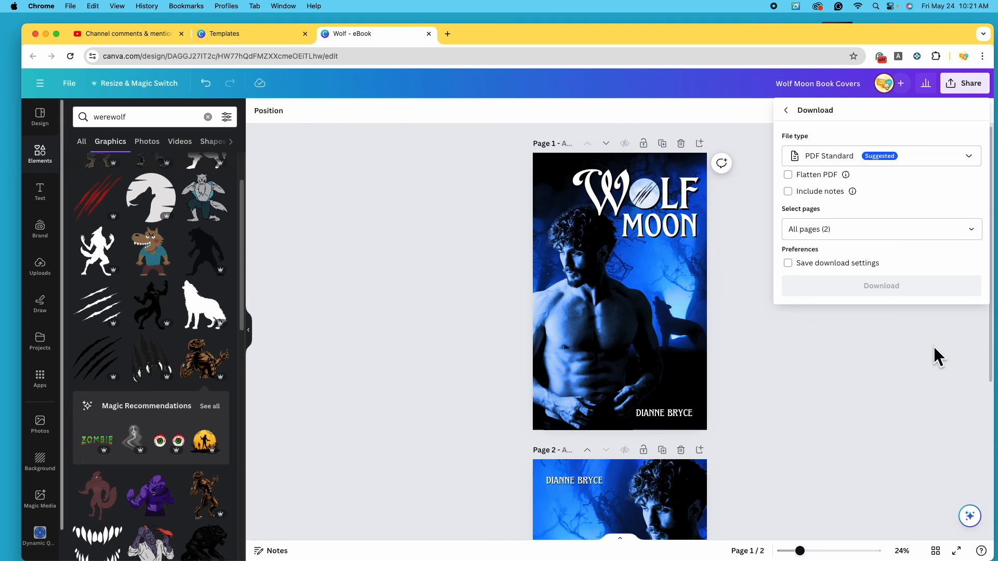
pyautogui.click(969, 161)
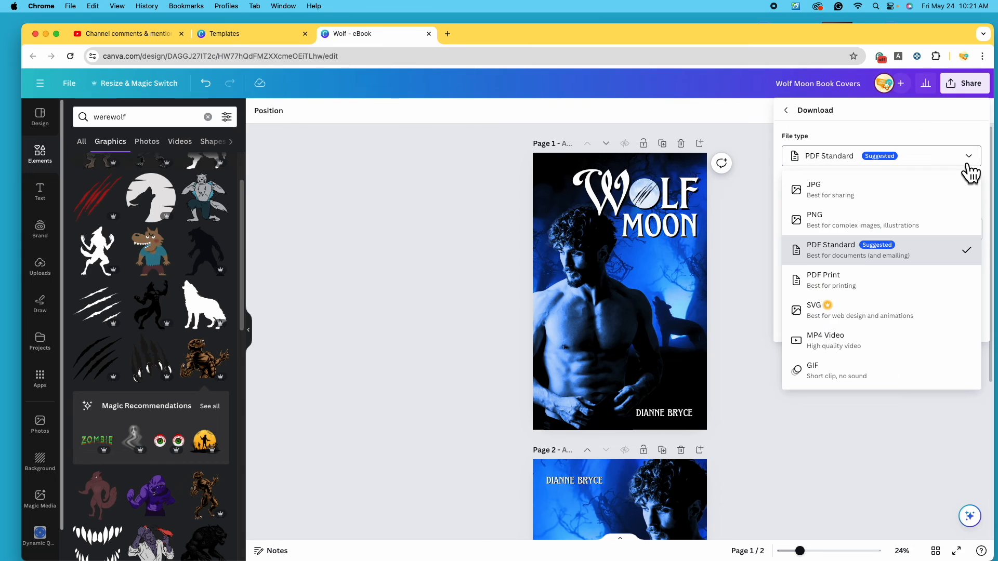
pyautogui.click(889, 227)
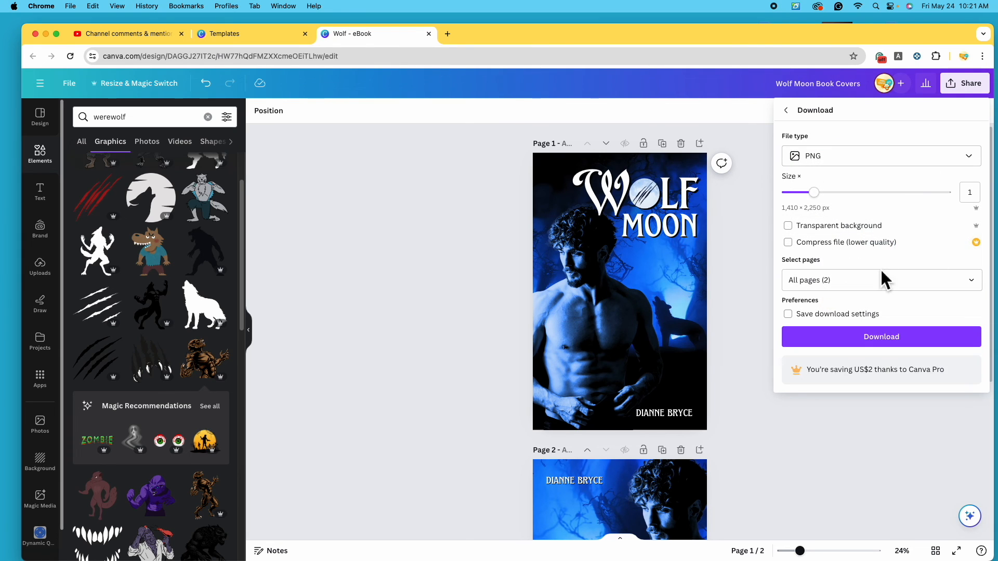
pyautogui.click(976, 289)
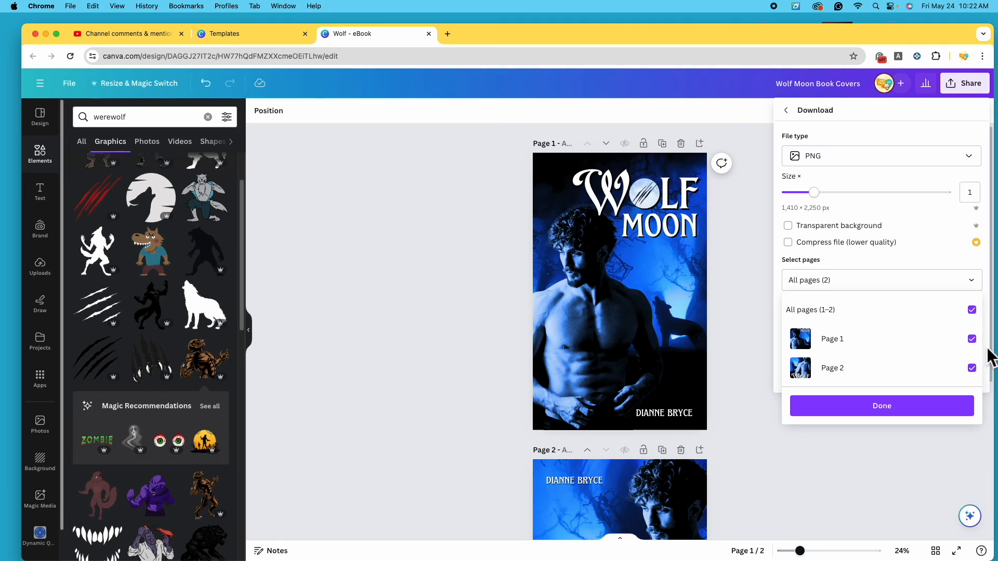
pyautogui.click(928, 416)
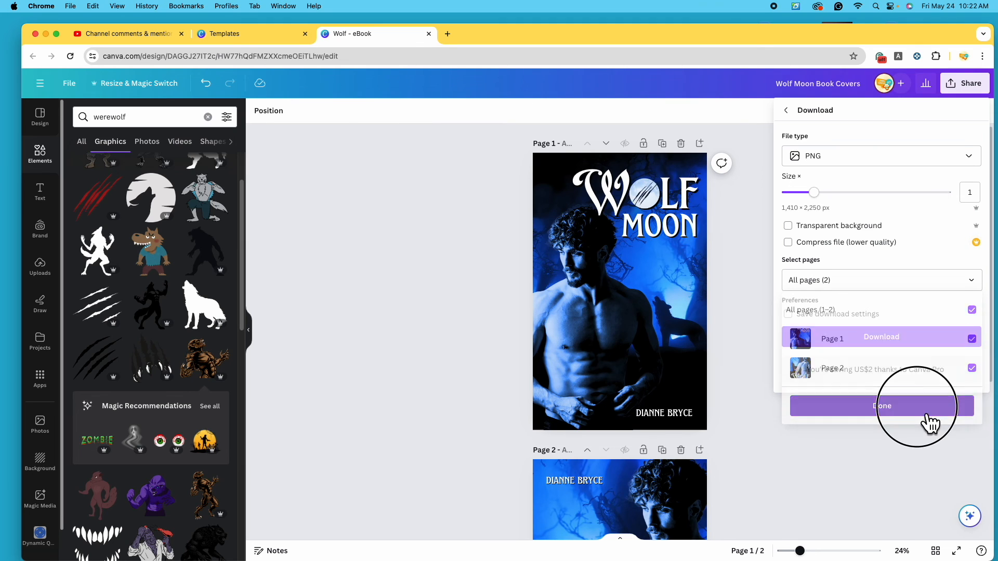
pyautogui.click(903, 343)
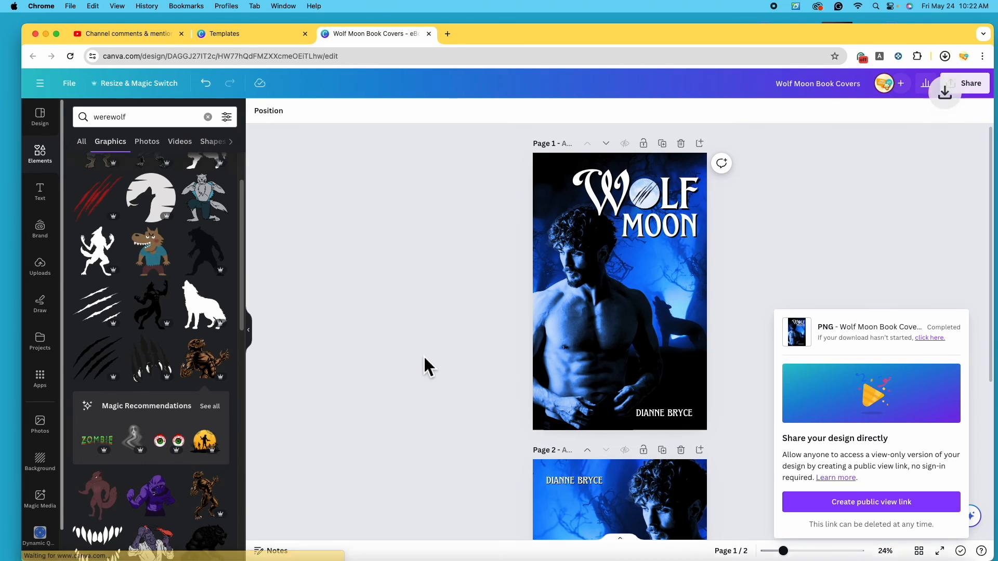
pyautogui.moveTo(387, 29); pyautogui.dragTo(394, 73)
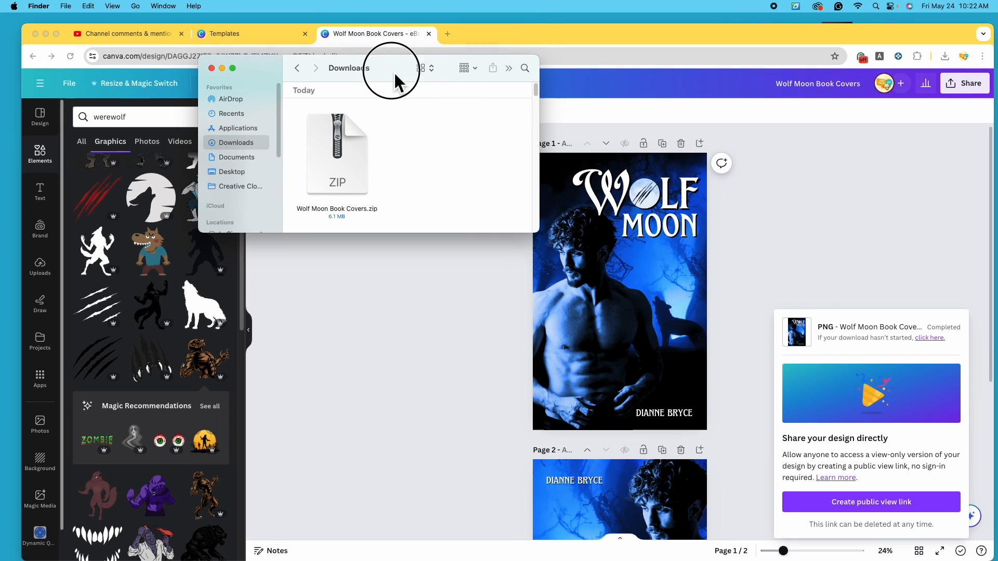
# Unzip Wolf Moon Book Covers.zip and open 1.png and 2.png in Preview
pyautogui.doubleClick(348, 156)
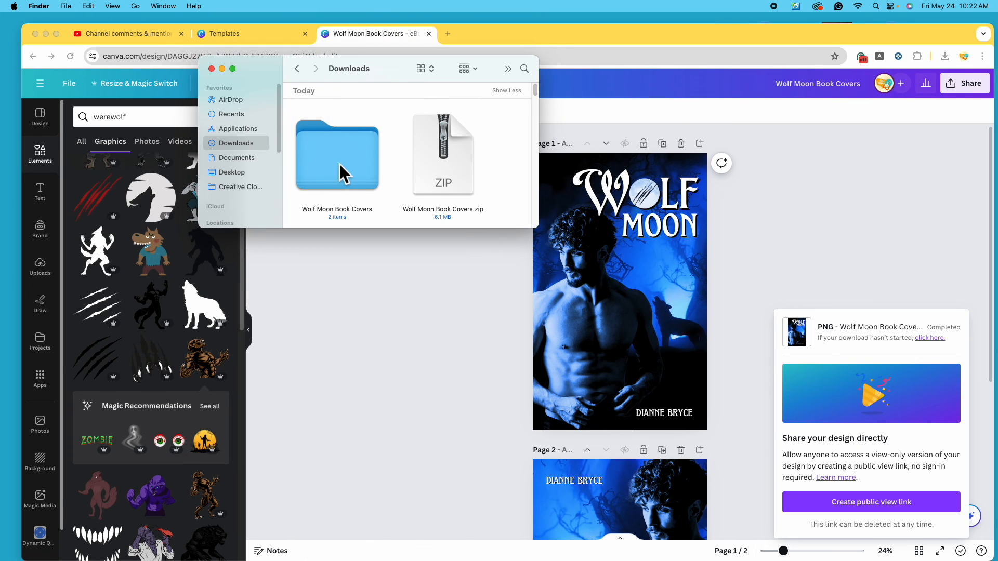
pyautogui.doubleClick(352, 168)
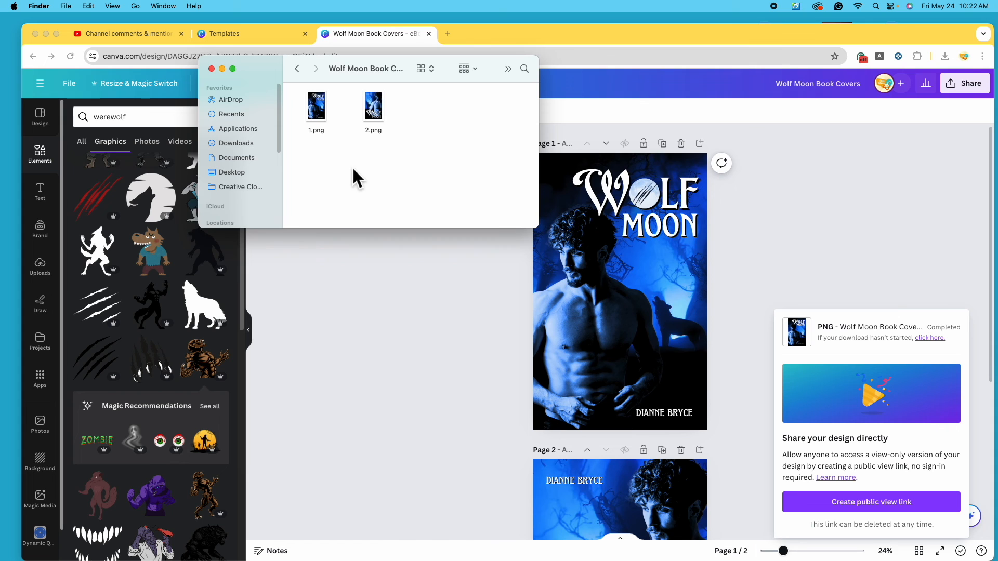
pyautogui.doubleClick(317, 107)
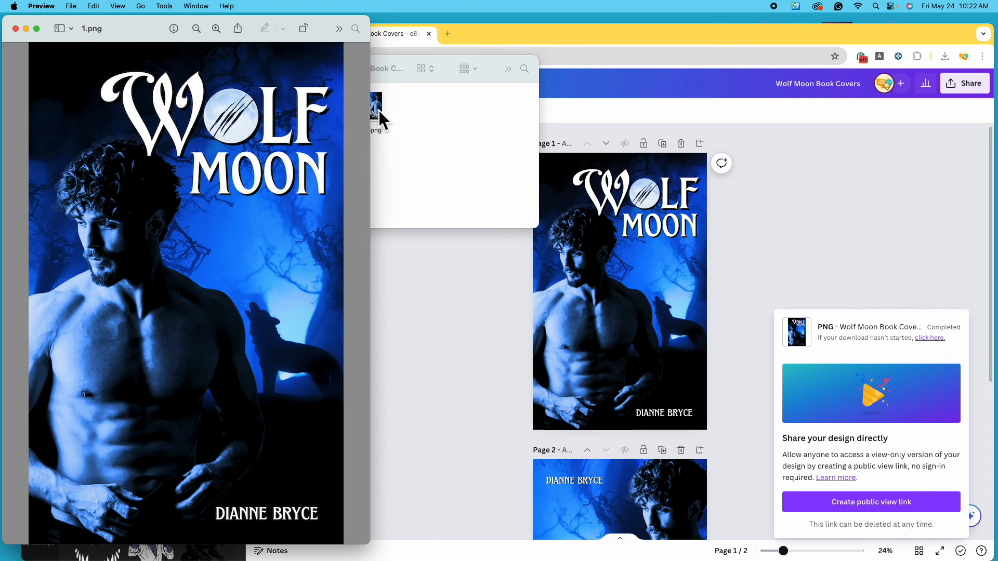
pyautogui.click(377, 110)
pyautogui.doubleClick(377, 110)
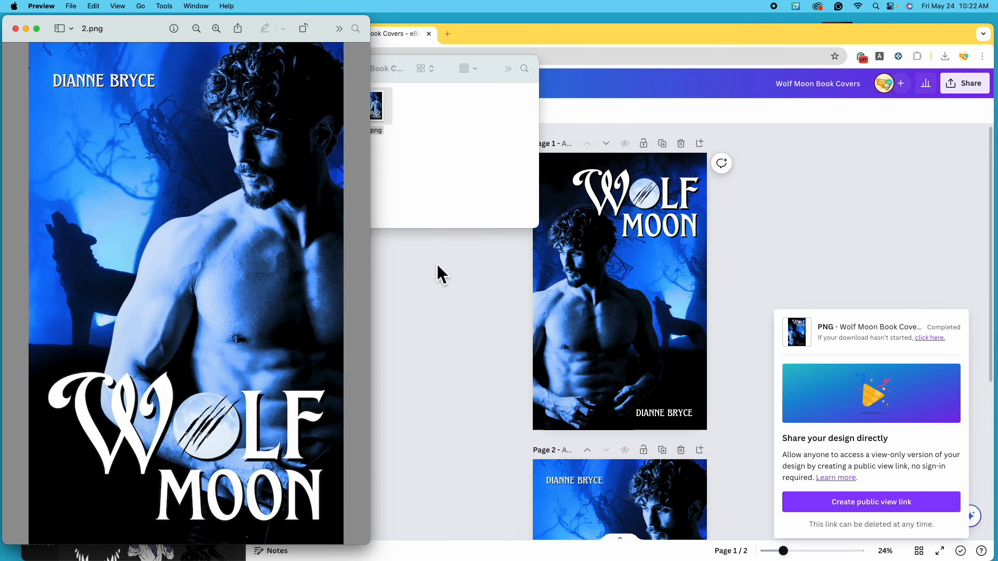